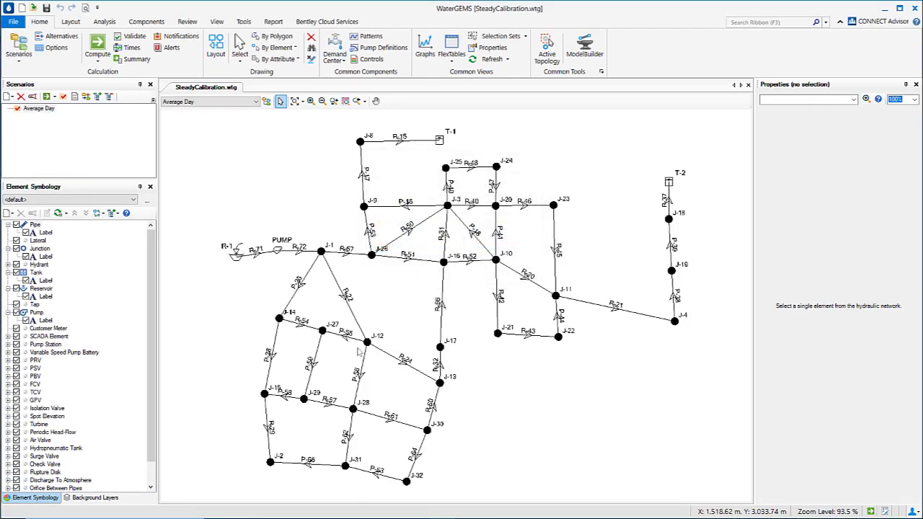
- Inspect the properties of pipe P-67 and junction J-16 in the network
scroll(290, 263, "up", 2)
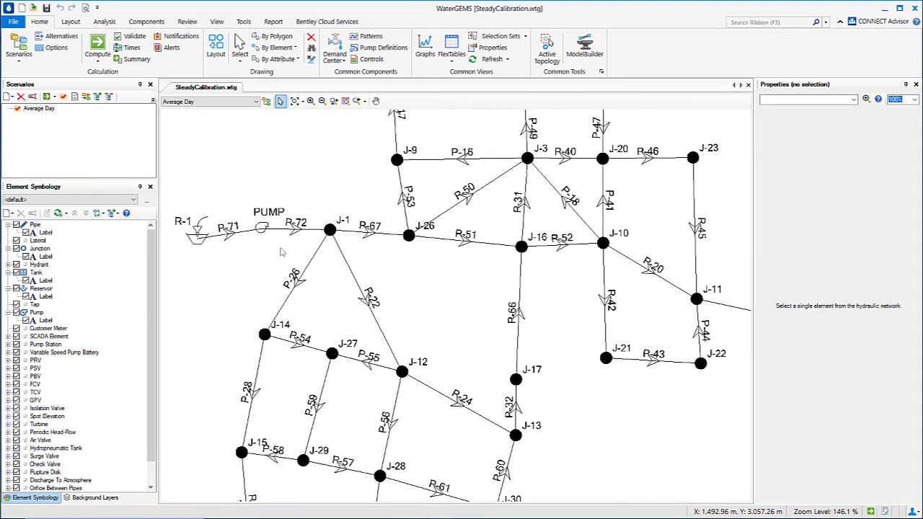
scroll(282, 254, "down", 1)
left_click(344, 247)
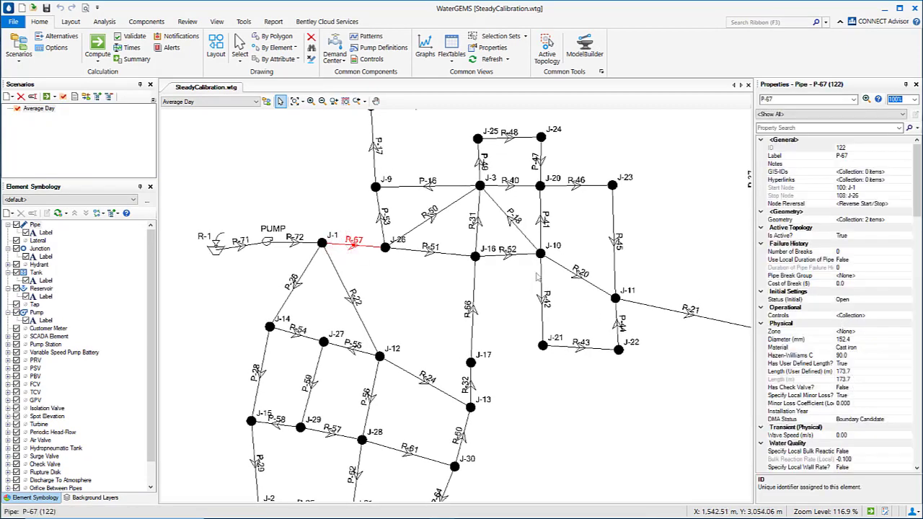
left_click(475, 256)
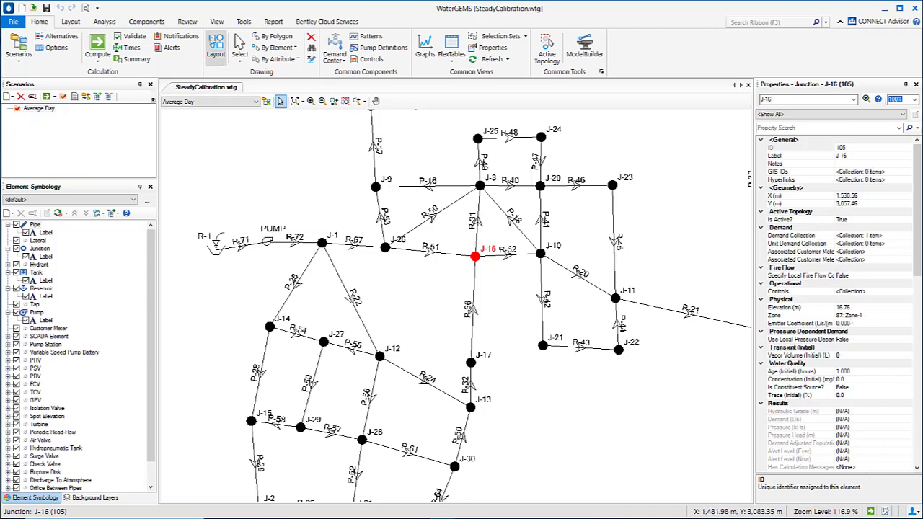
- Review the head curve data of Pump Definition - 2 (PUMP) in the pump definitions
left_click(148, 23)
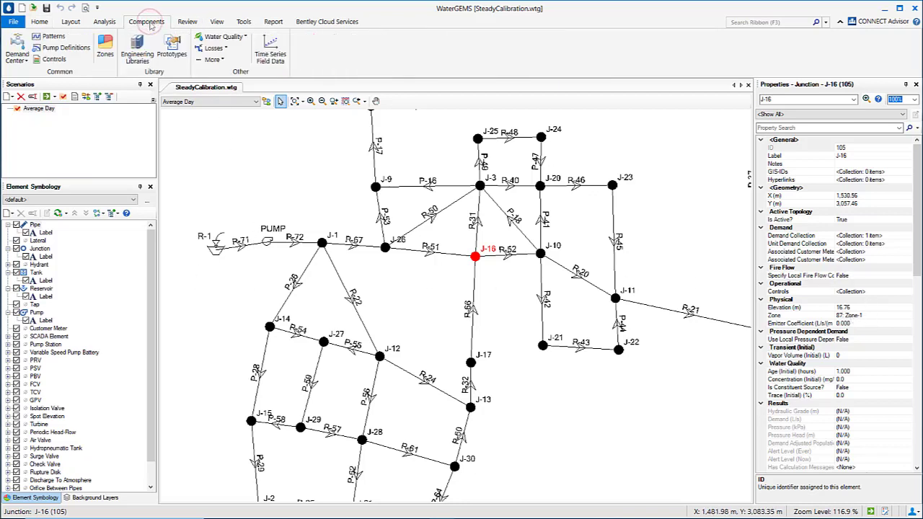
left_click(72, 48)
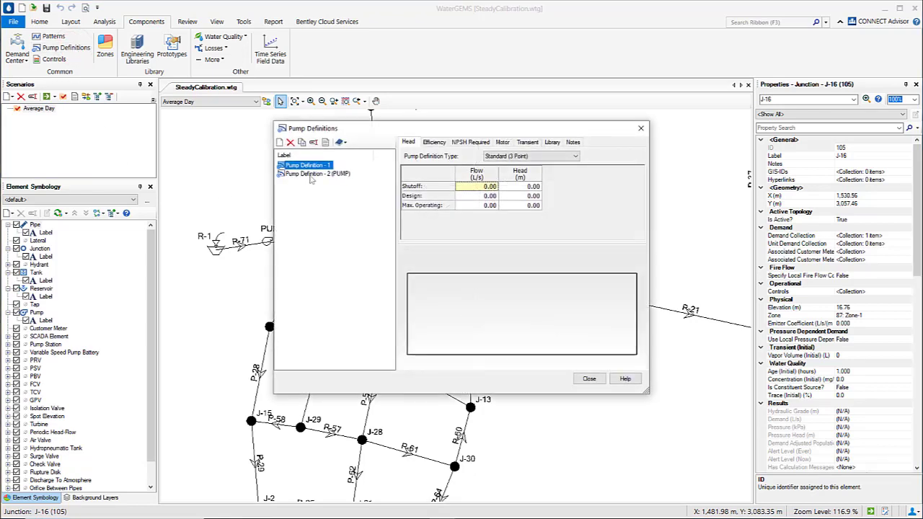
left_click(312, 175)
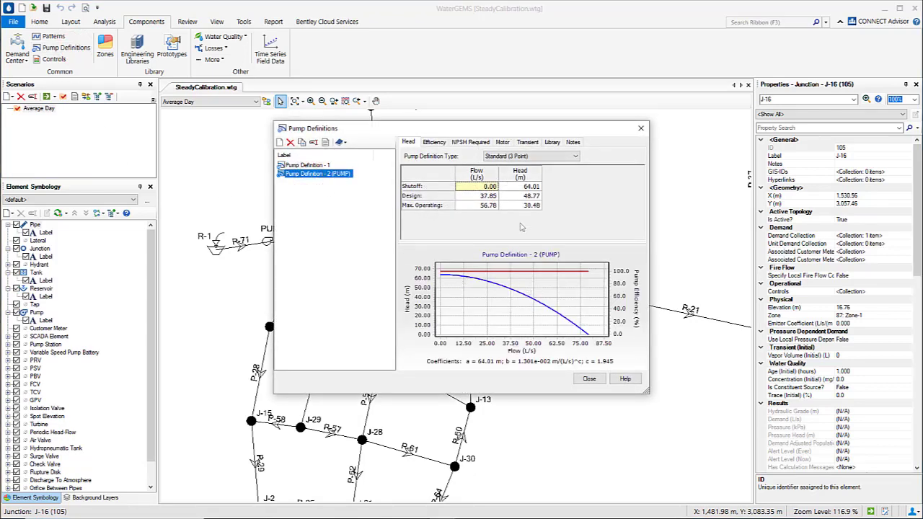
left_click(640, 129)
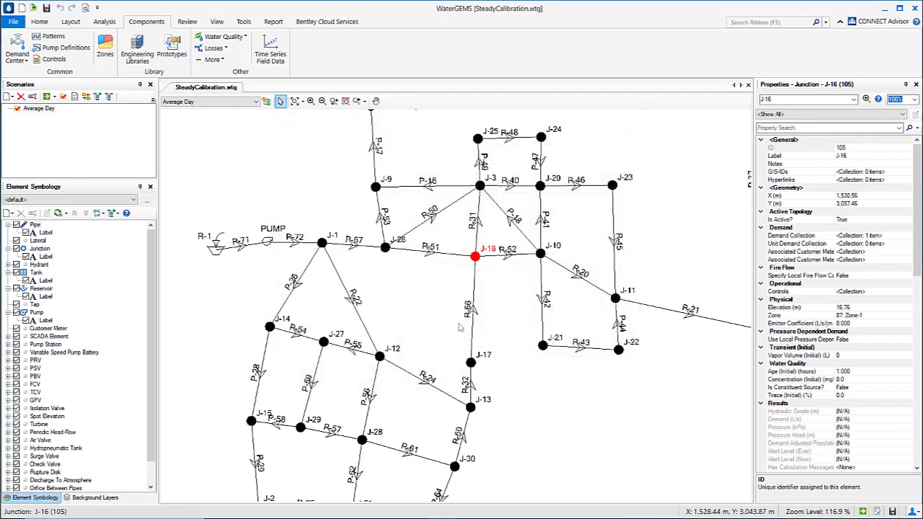
- Create a color coding for all pipes by the physical field Material and initialize its color map with the material values
left_click(428, 284)
scroll(435, 307, "down", 2)
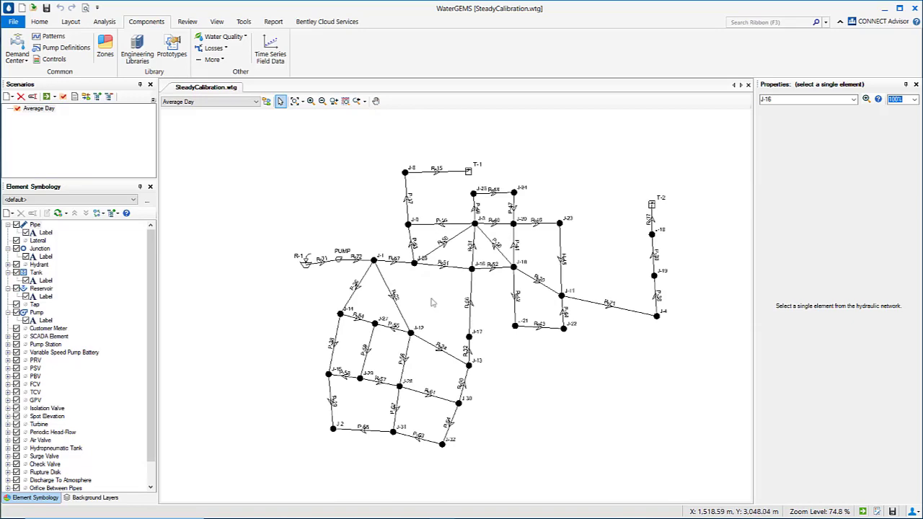
mouse_move(428, 298)
left_mouse_down()
mouse_move(377, 261)
mouse_move(376, 284)
left_mouse_up()
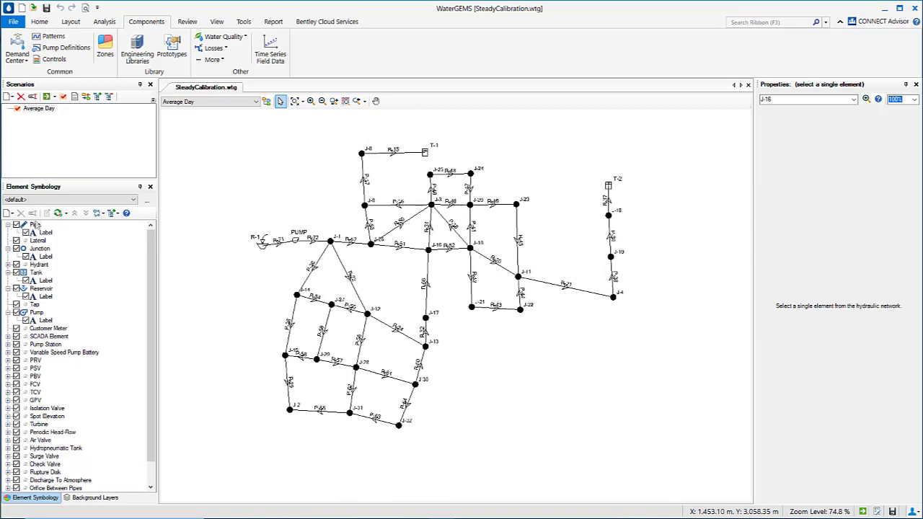
scroll(328, 252, "up", 1)
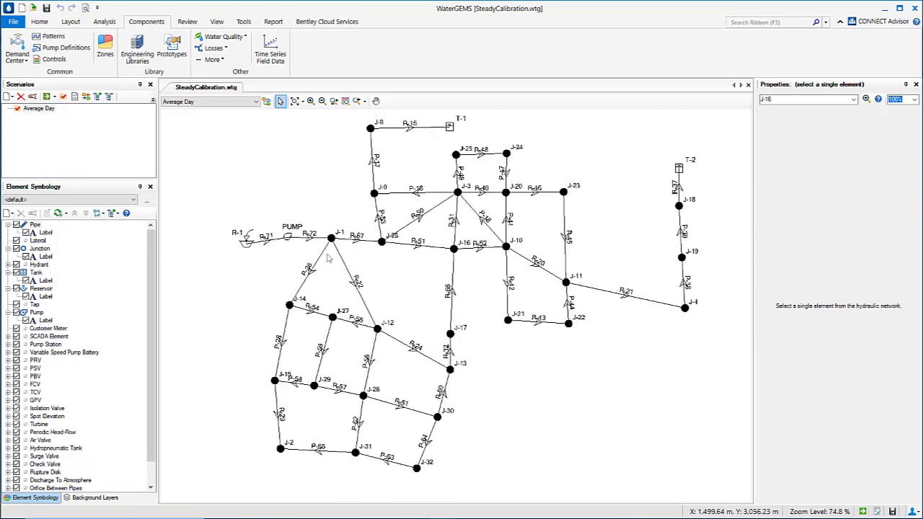
left_click(36, 226)
right_click(36, 225)
mouse_move(108, 231)
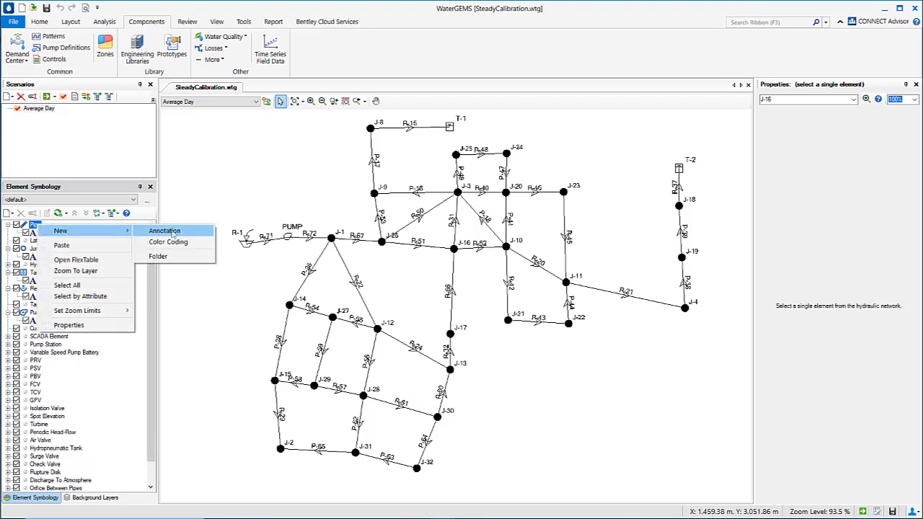
left_click(171, 242)
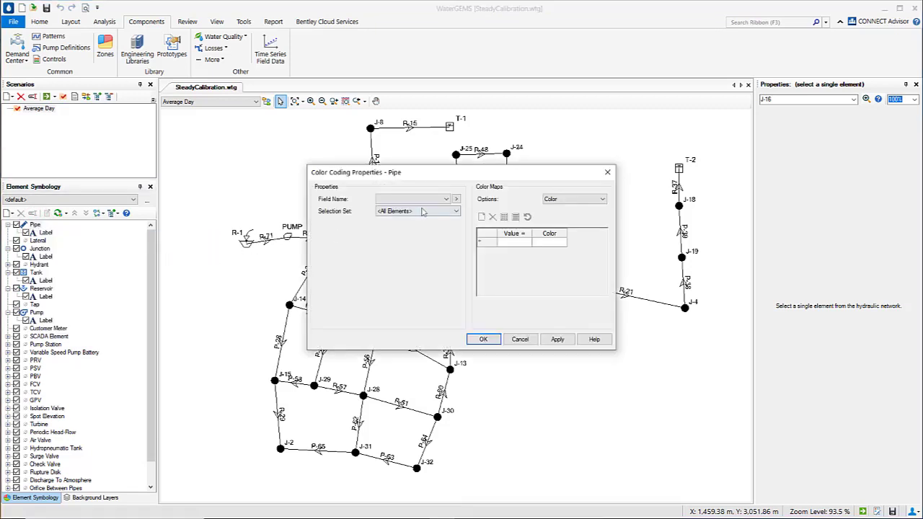
left_click(455, 198)
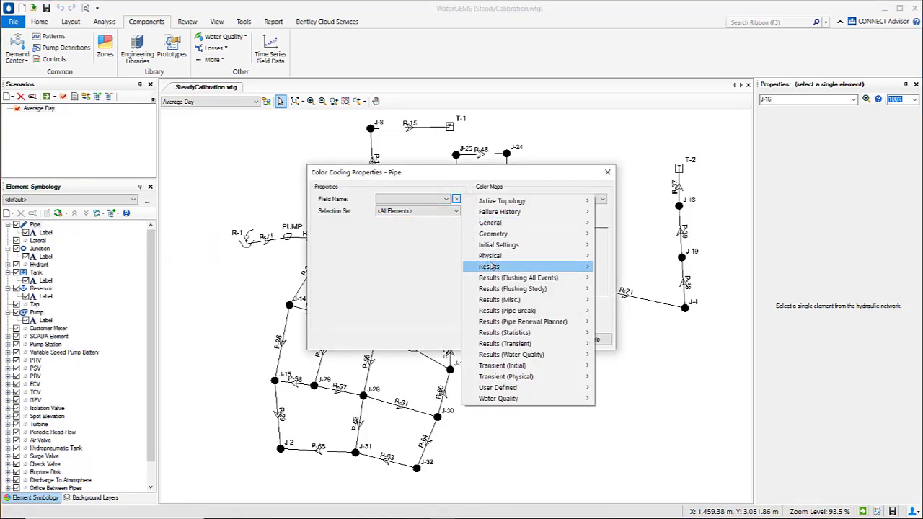
mouse_move(490, 256)
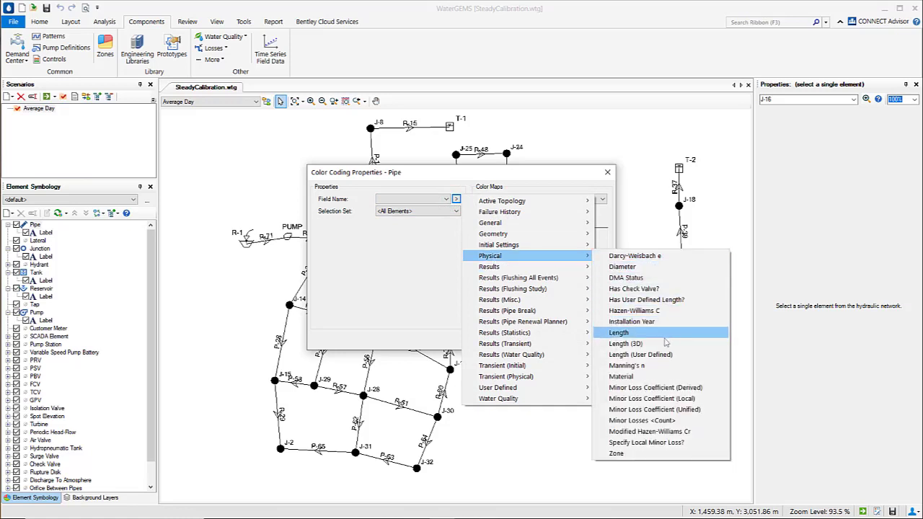
left_click(624, 377)
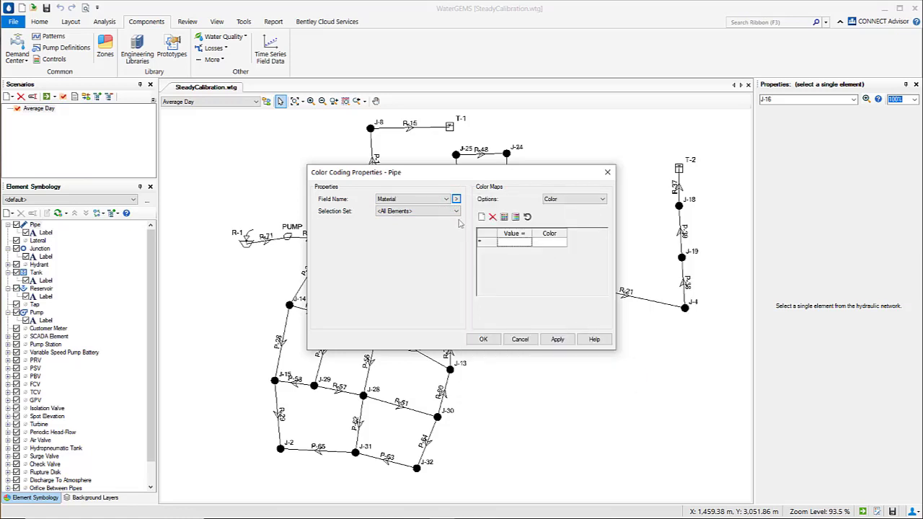
left_click(504, 216)
- Assign a dark green, brightened by raising its luminosity, to the Cast iron entry of the color map
left_click(549, 242)
left_click(559, 242)
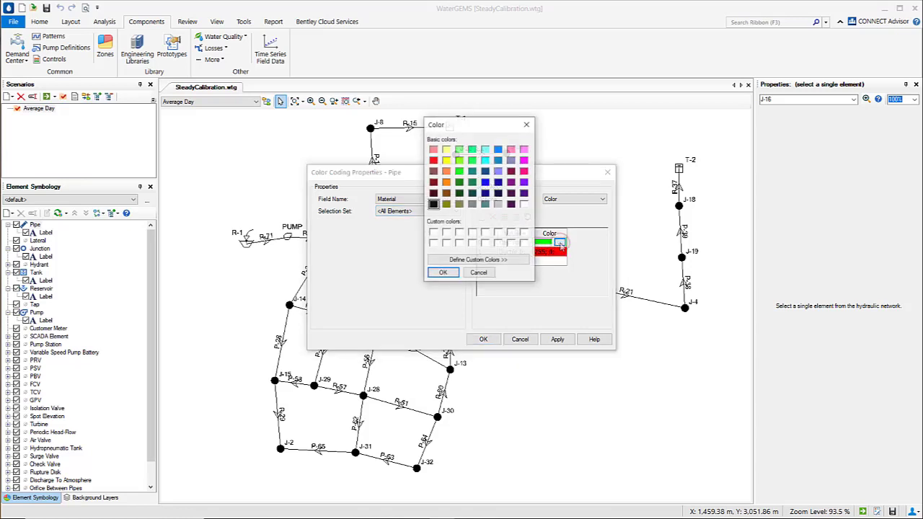
left_click(458, 182)
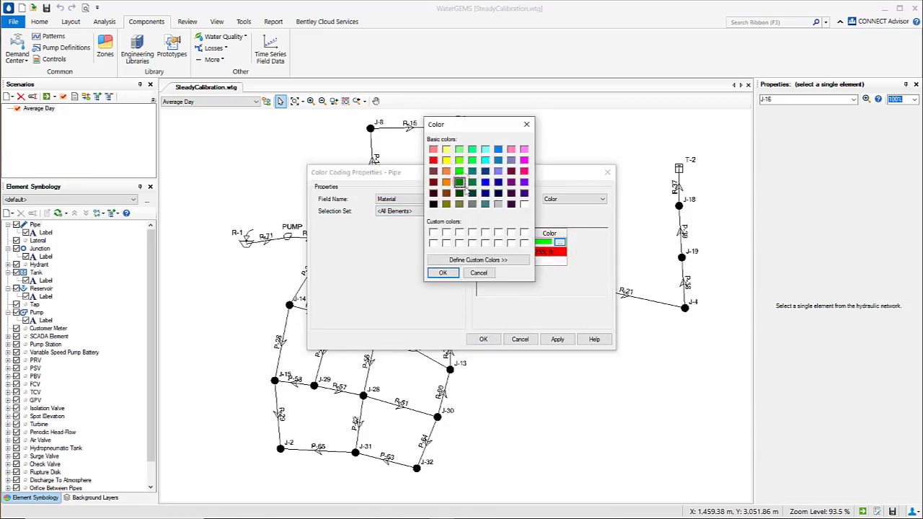
left_click(477, 260)
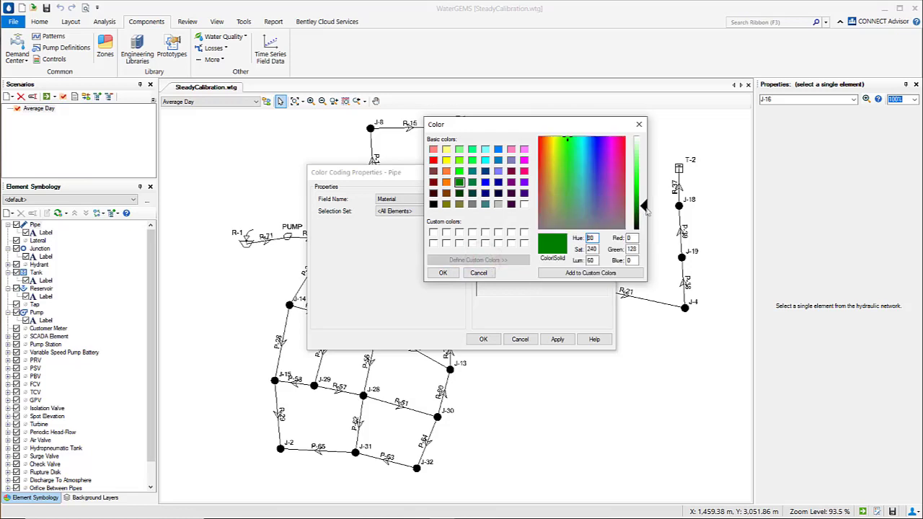
left_click_drag(643, 208, 644, 186)
left_click(441, 275)
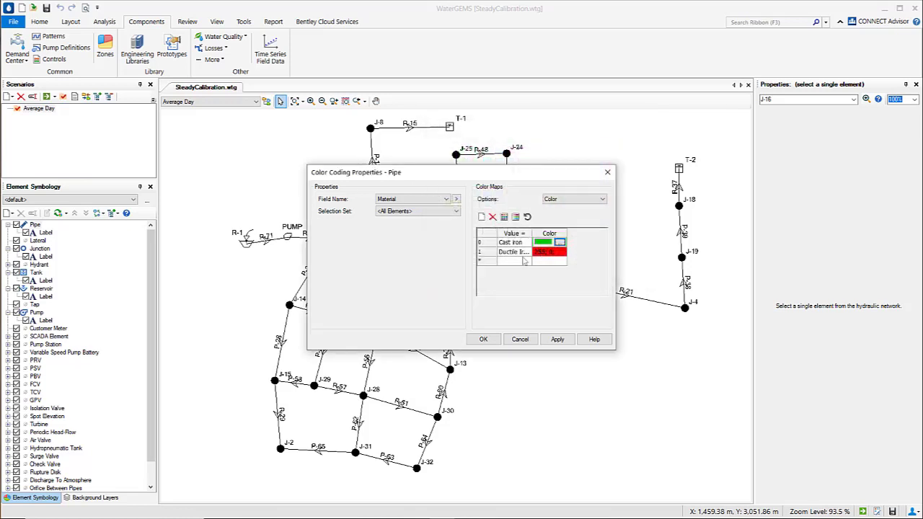
- Assign a dark magenta-red, brightened by raising its luminosity, to the Ductile Iron entry of the color map
left_click(554, 252)
left_click(560, 252)
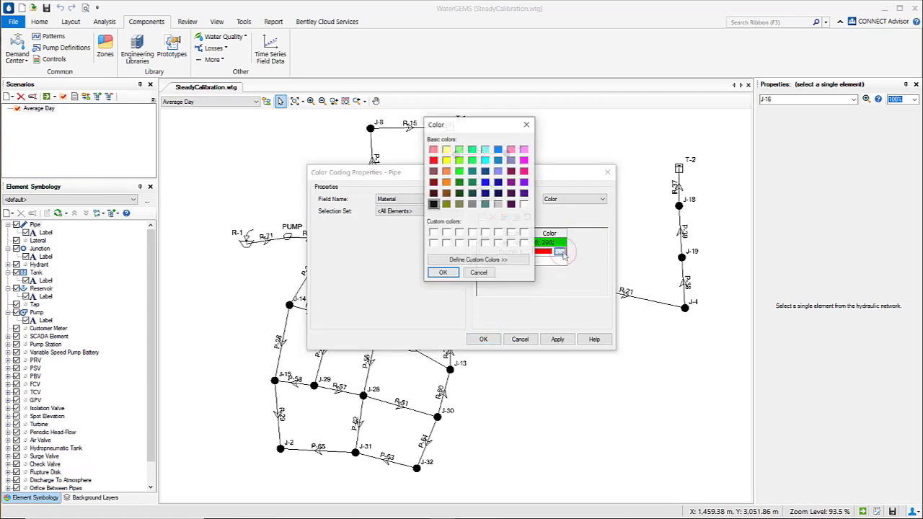
left_click(510, 171)
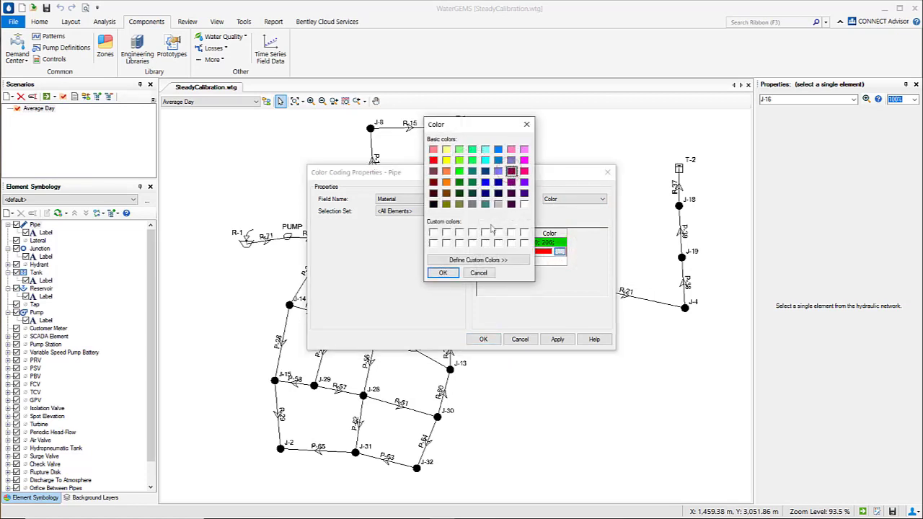
left_click(474, 261)
left_click_drag(649, 209, 646, 189)
left_click(444, 273)
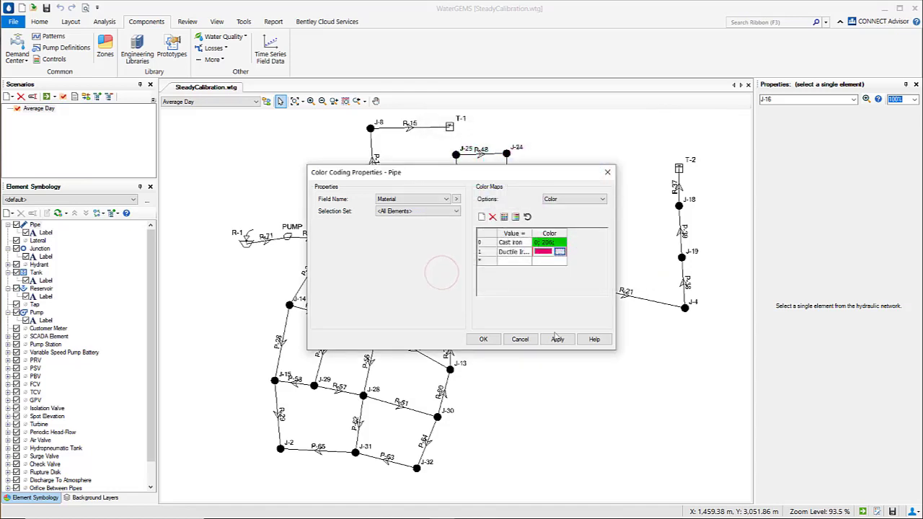
- Widen the color map's value column and apply the Material color coding to the pipes
left_click_drag(532, 229, 545, 230)
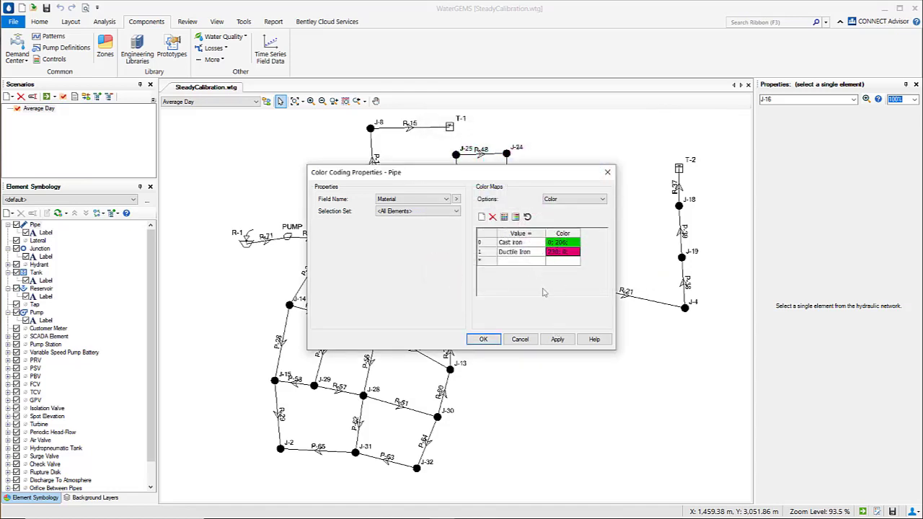
left_click(558, 339)
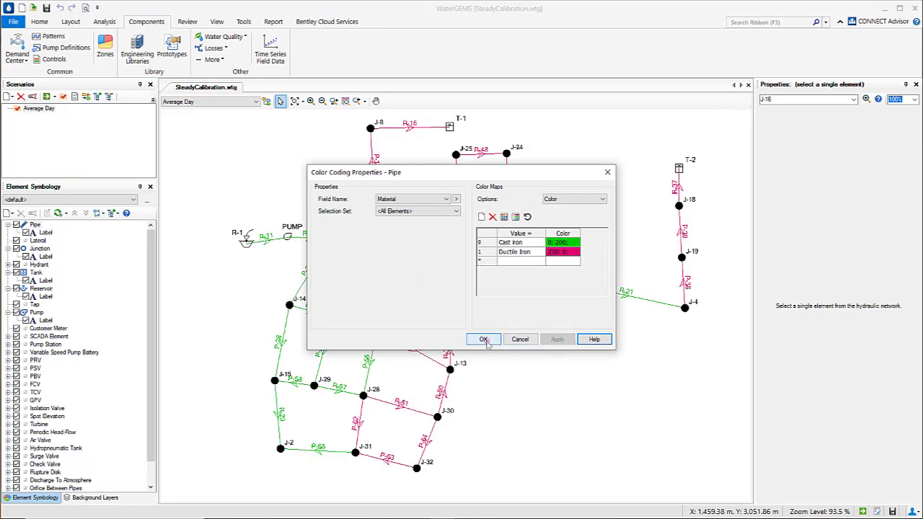
left_click(483, 339)
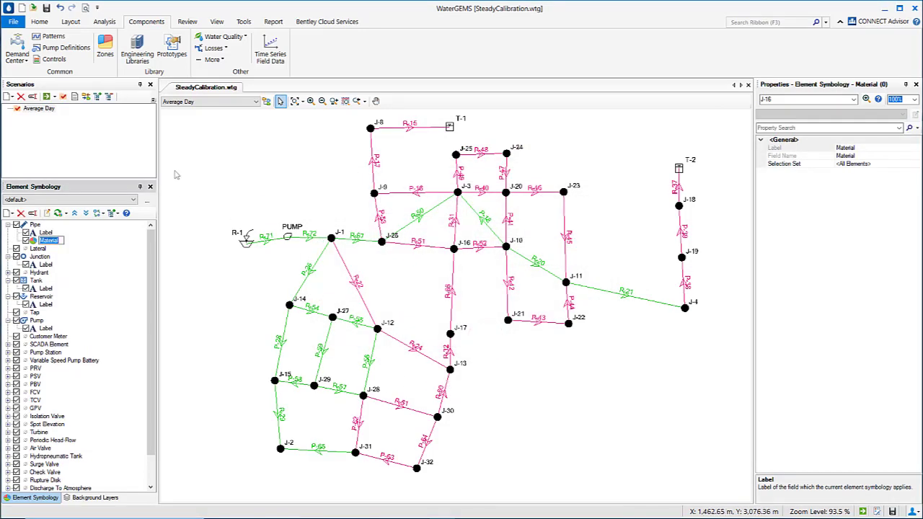
- Open the Static Condition alternative under User Data Extensions, moving the Alternatives window aside
left_click(105, 21)
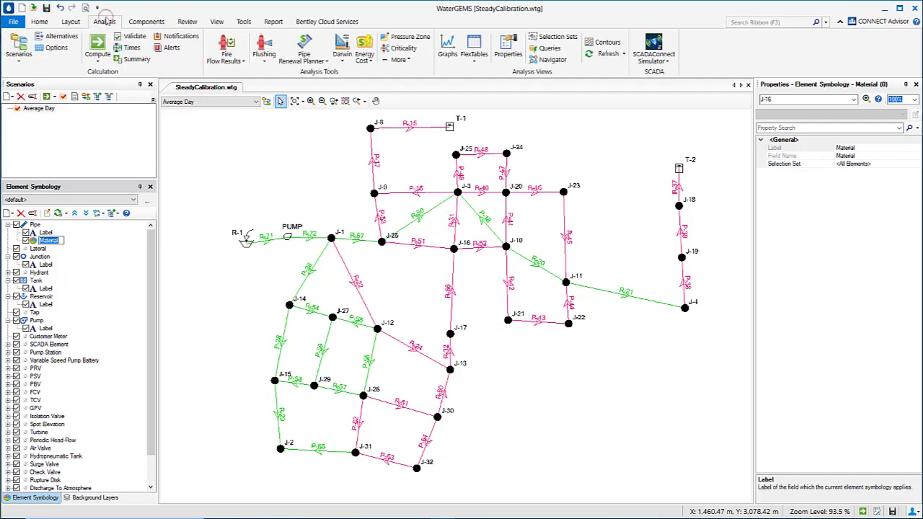
left_click(58, 36)
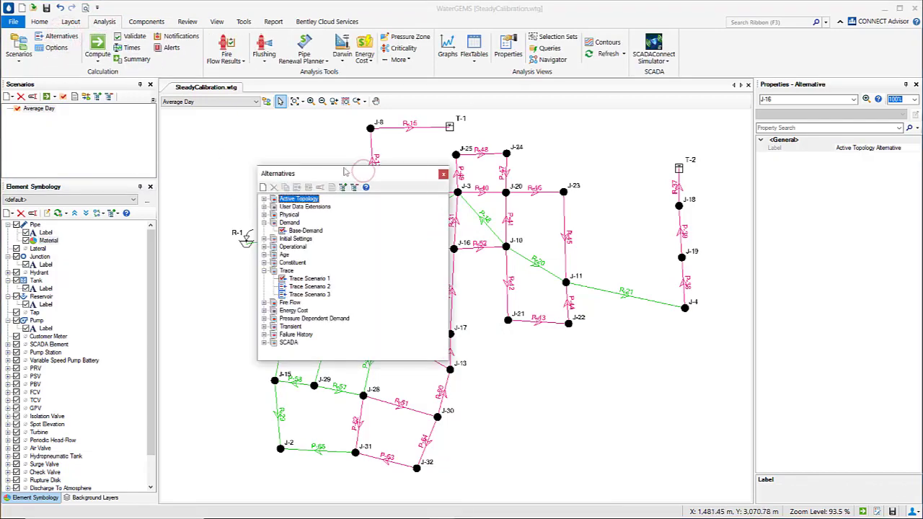
left_click_drag(364, 174, 305, 131)
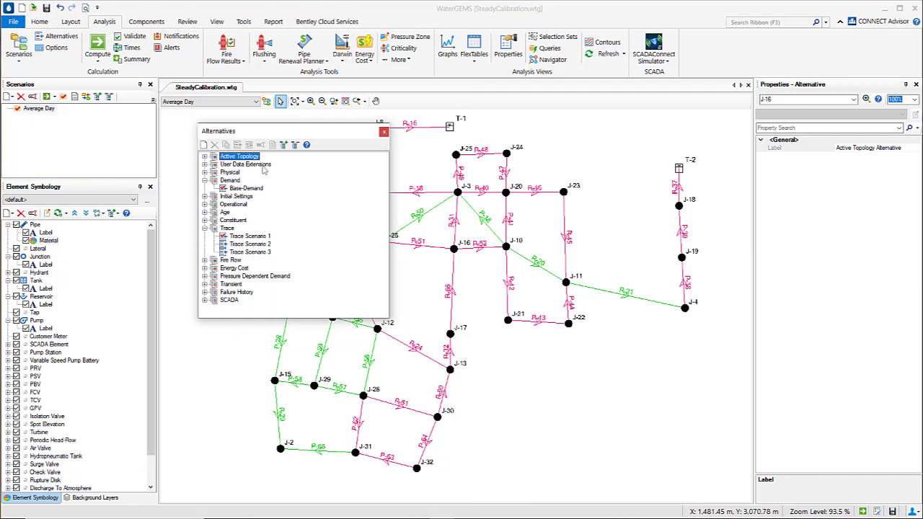
left_click(204, 165)
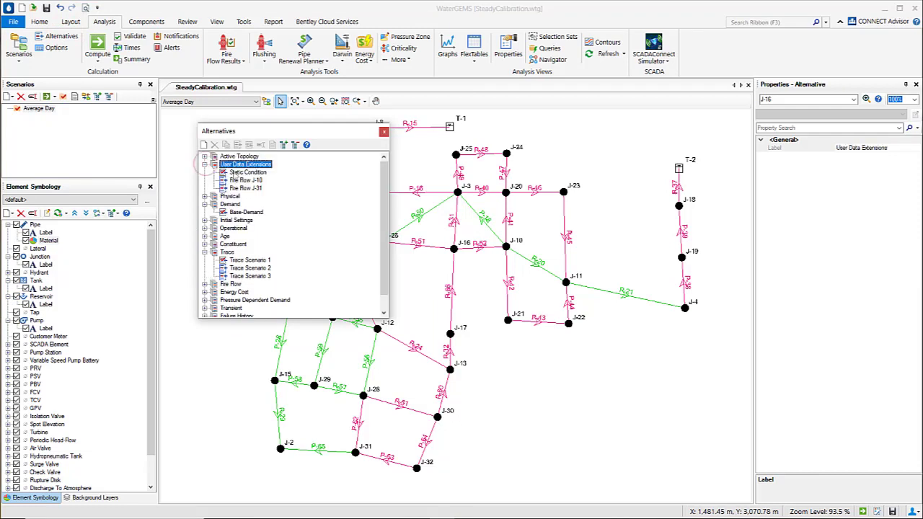
double_click(263, 173)
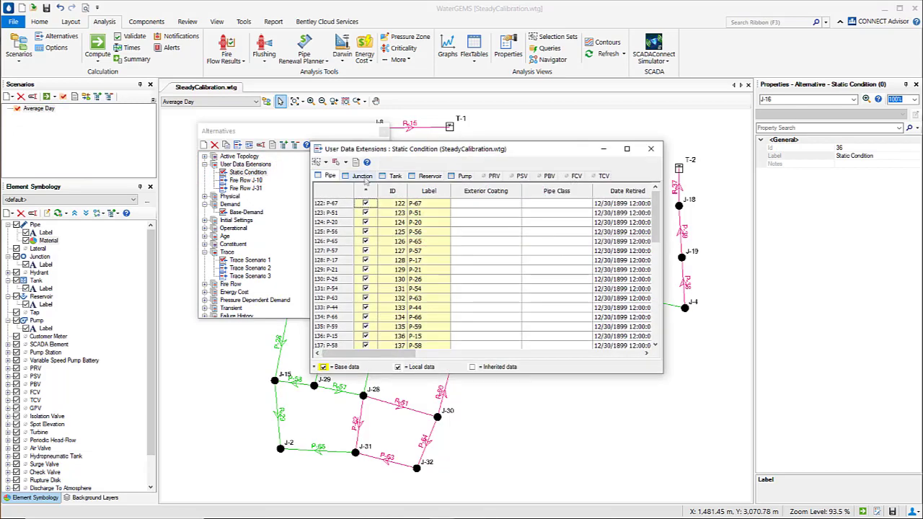
- Sort the Static Condition junction data by Observed HGL in descending order, review the junctions with observed values, and close the table
left_click(362, 176)
left_click_drag(411, 352, 606, 354)
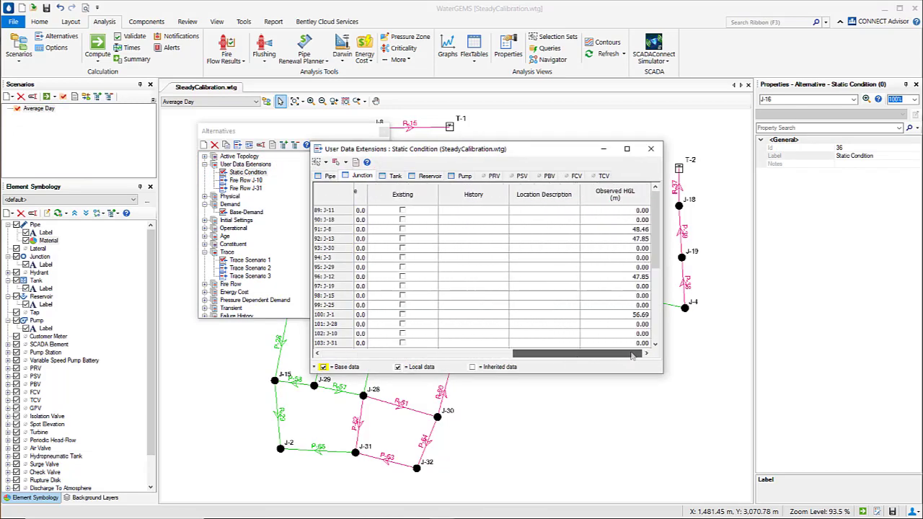
right_click(636, 191)
mouse_move(719, 225)
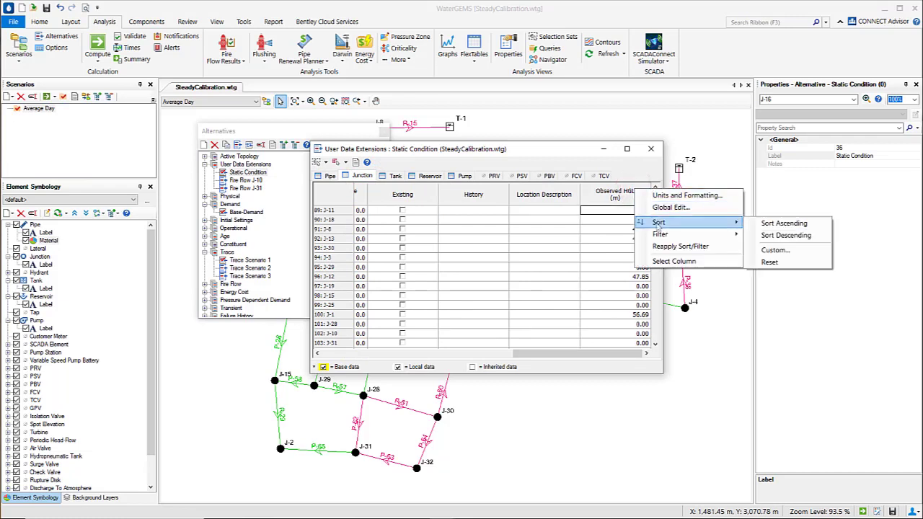
left_click(786, 235)
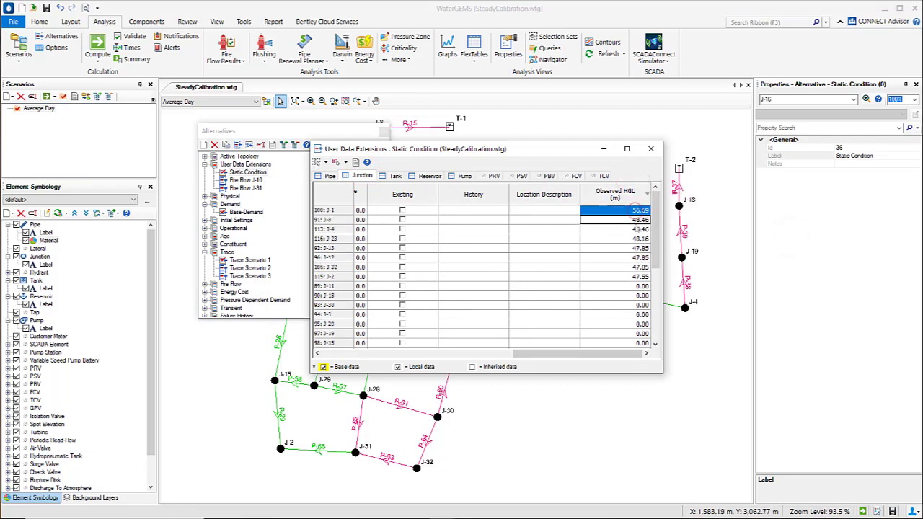
left_click_drag(637, 229, 379, 283)
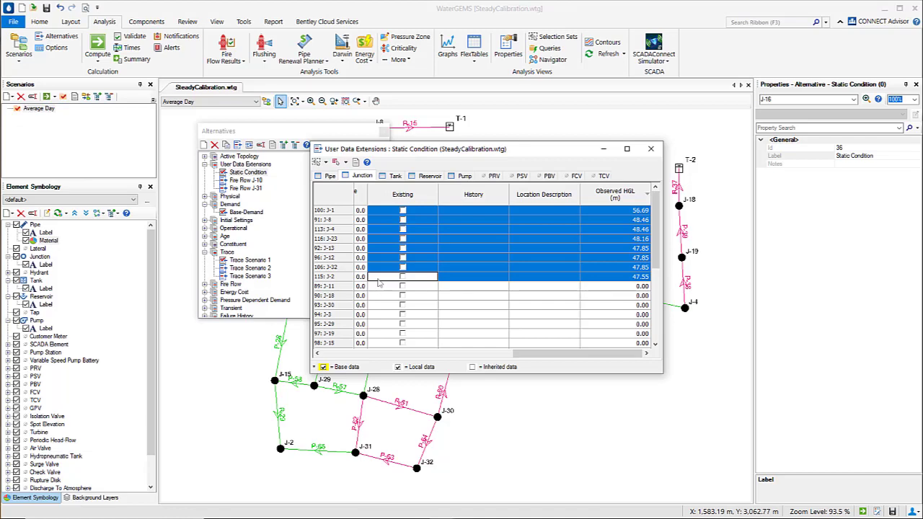
left_click(650, 149)
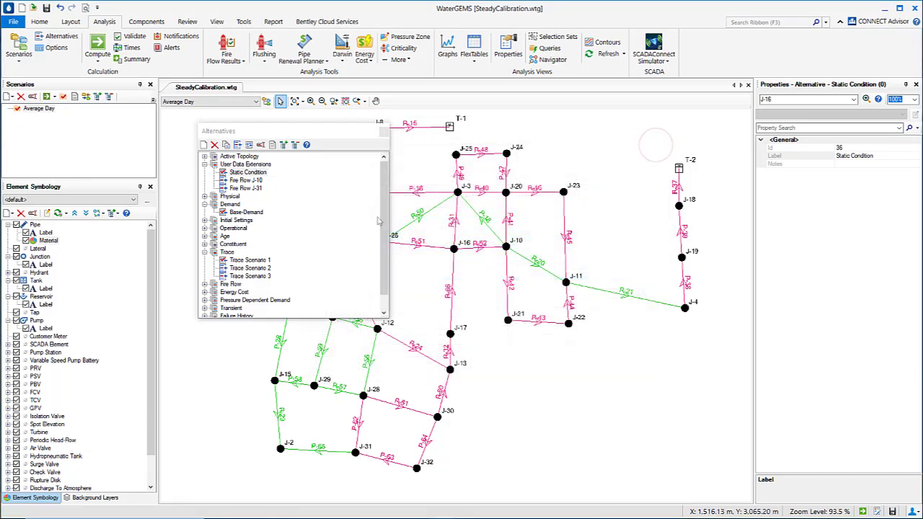
- Open the Fire Flow J-10 user data extension alternative, move its window aside, and show the junctions' Observed HGL column
double_click(247, 180)
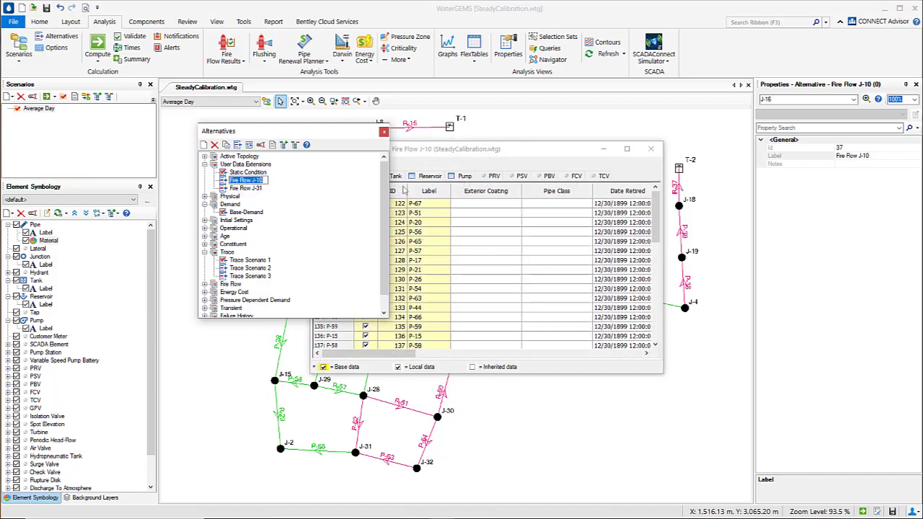
left_click_drag(510, 149, 575, 142)
left_click(428, 169)
left_click_drag(477, 346, 737, 335)
- Sort the Fire Flow J-10 junctions by Observed HGL in descending order, examine the observed values, and close the table
right_click(696, 186)
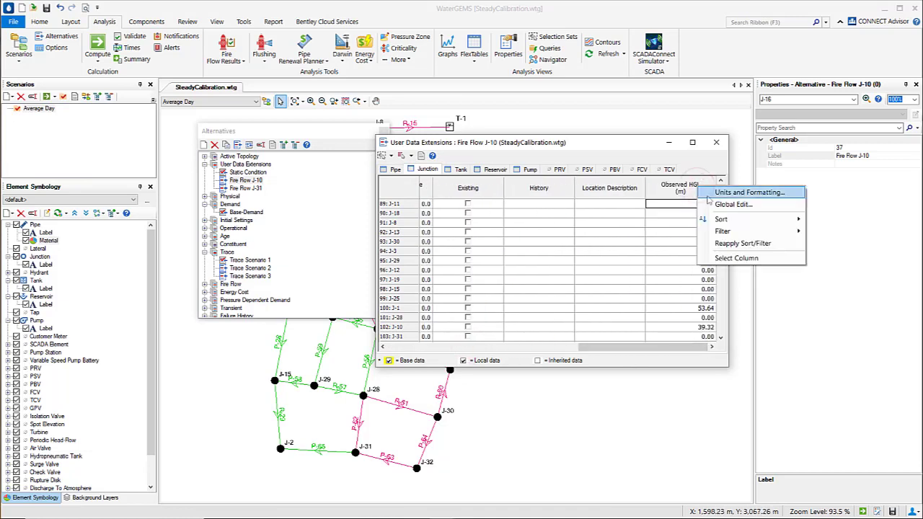
mouse_move(741, 224)
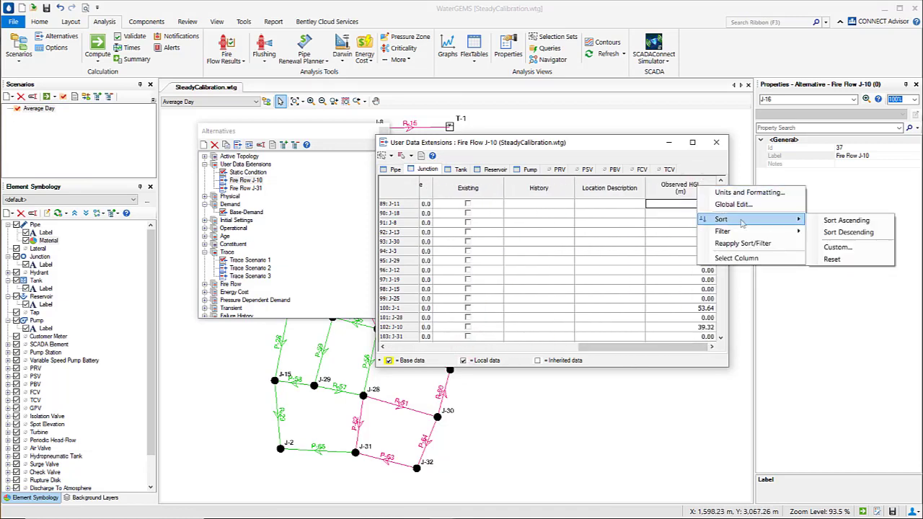
left_click(843, 232)
left_click_drag(696, 206, 693, 227)
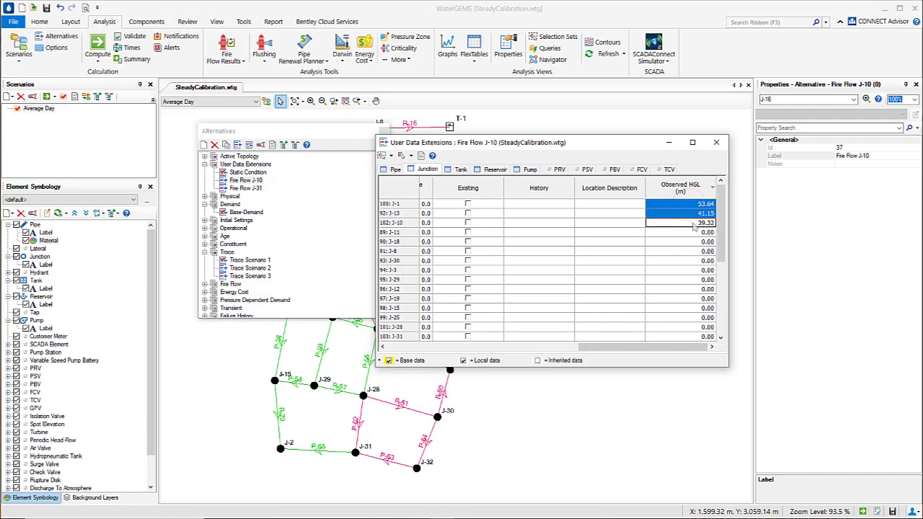
left_click(716, 142)
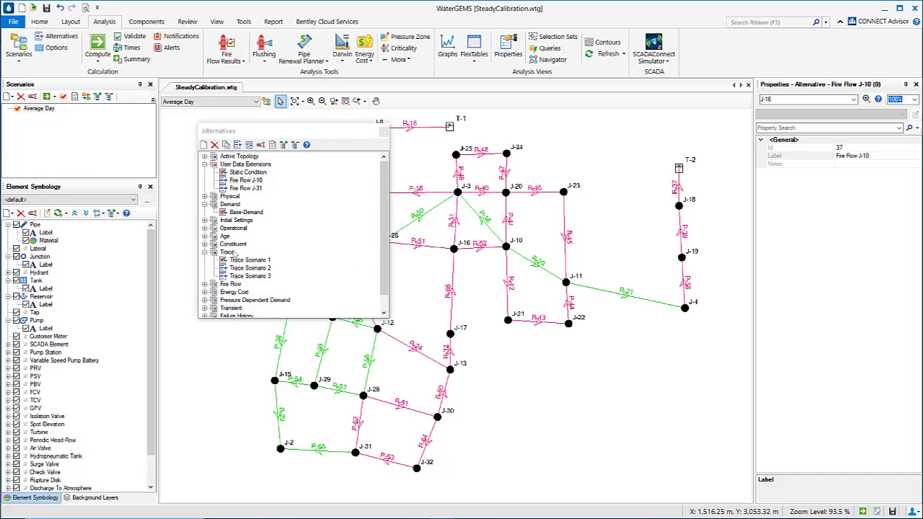
- Examine the Base-Demand alternative's demands and patterns for junctions such as J-13, J-29, J-15, J-25, J-10 and J-24, and close it
left_click(253, 214)
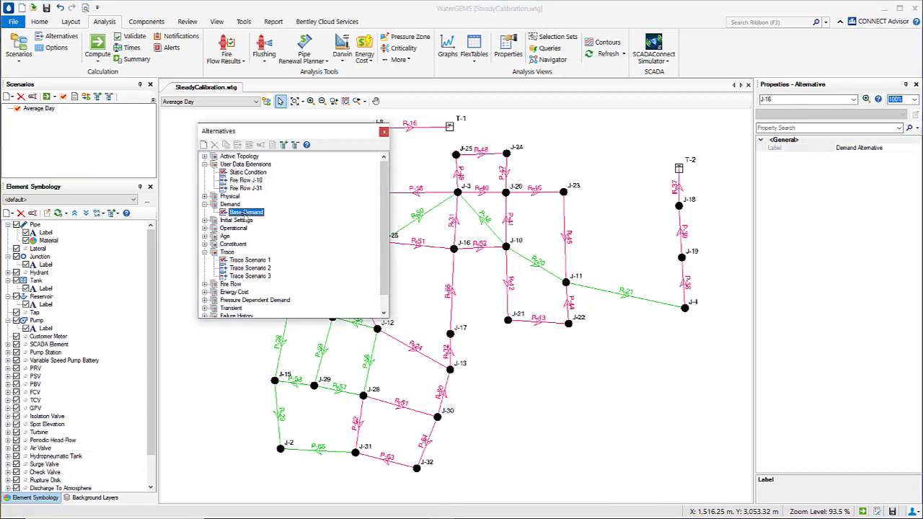
double_click(253, 213)
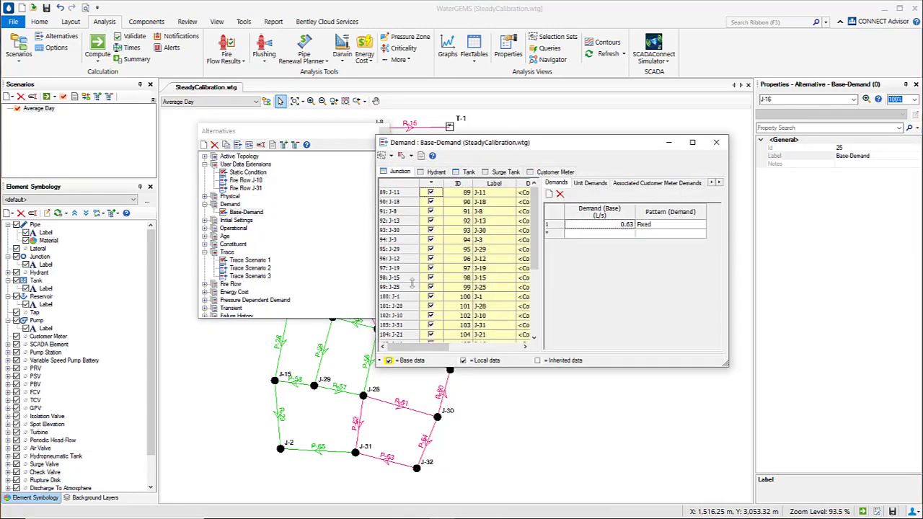
left_click(486, 222)
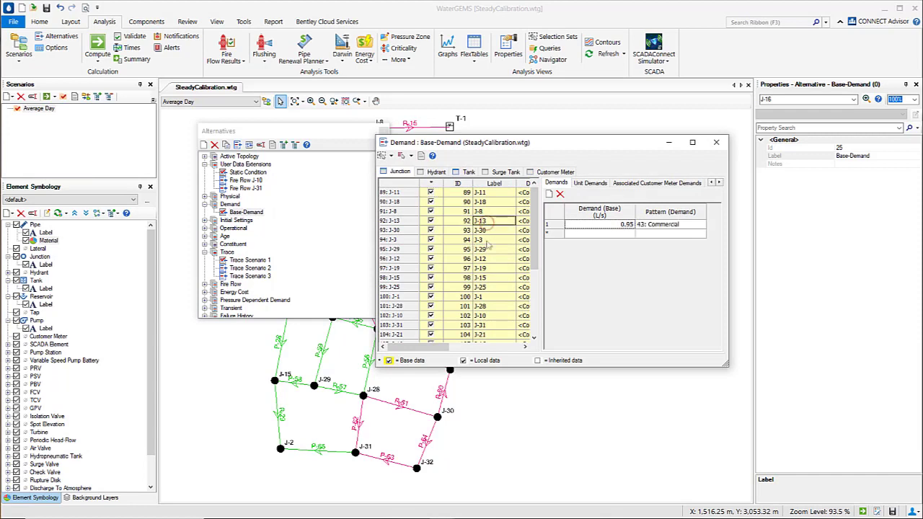
left_click(486, 249)
left_click(486, 278)
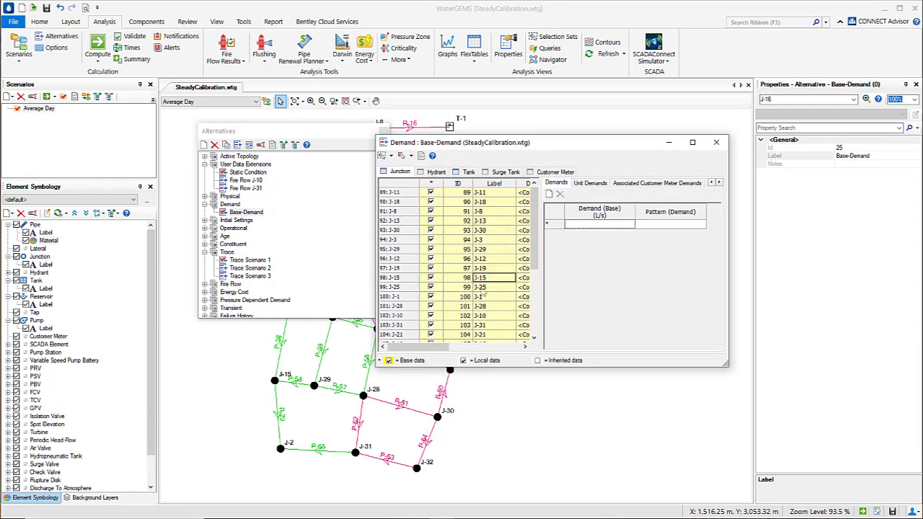
left_click(482, 287)
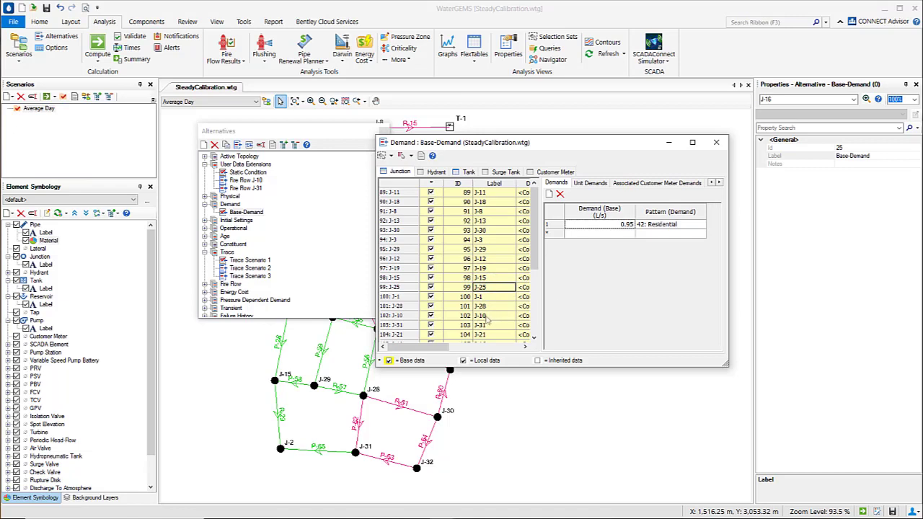
left_click(484, 316)
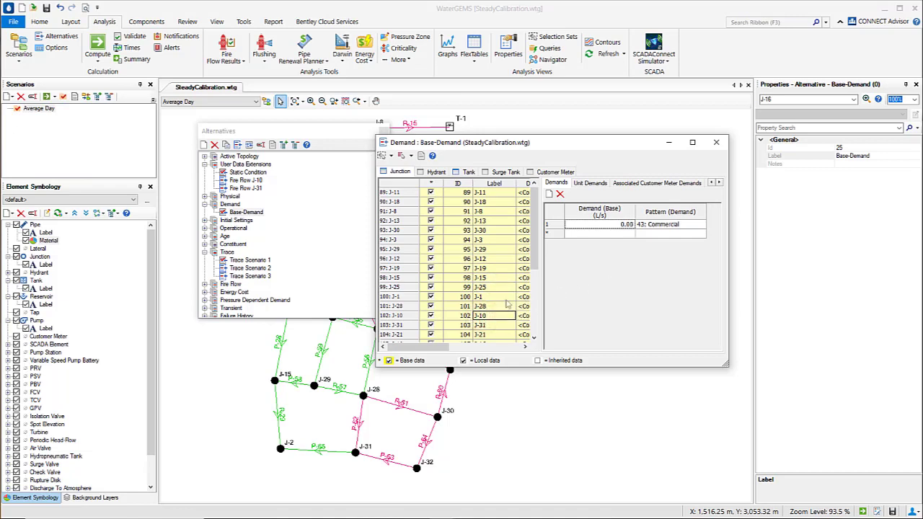
scroll(505, 306, "down", 2)
left_click(477, 306)
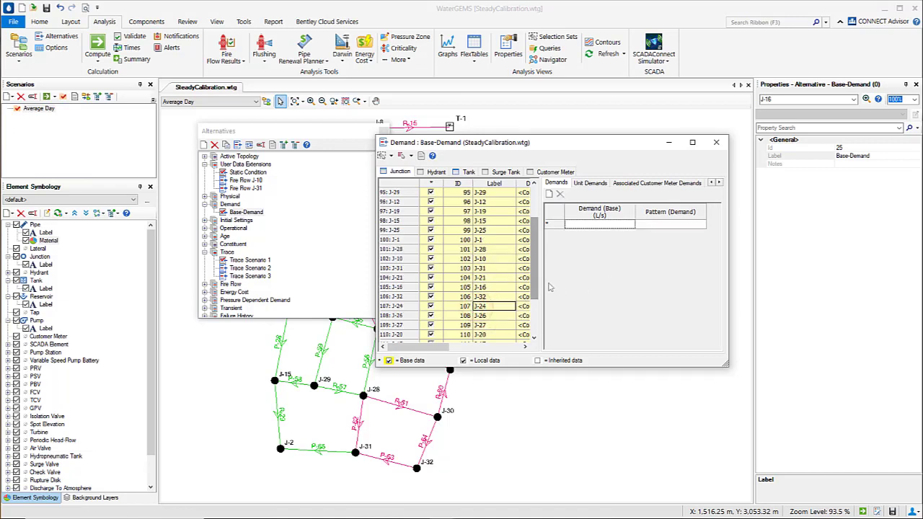
left_click(716, 144)
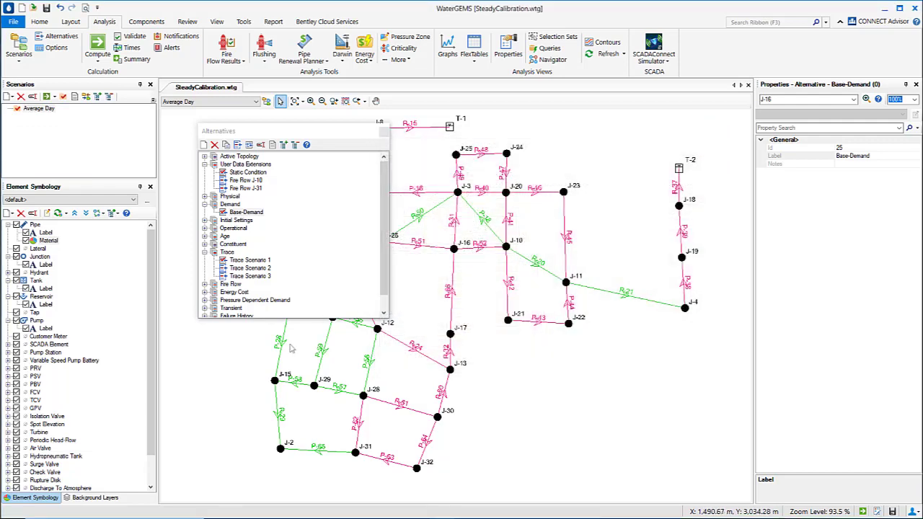
- Create a child alternative under Base-Demand and name it Average Day
left_click(252, 213)
right_click(254, 214)
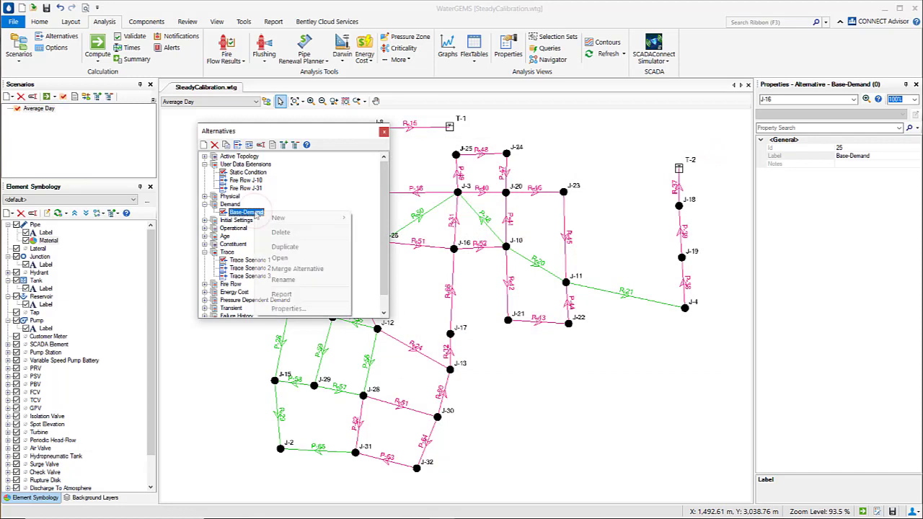
mouse_move(278, 217)
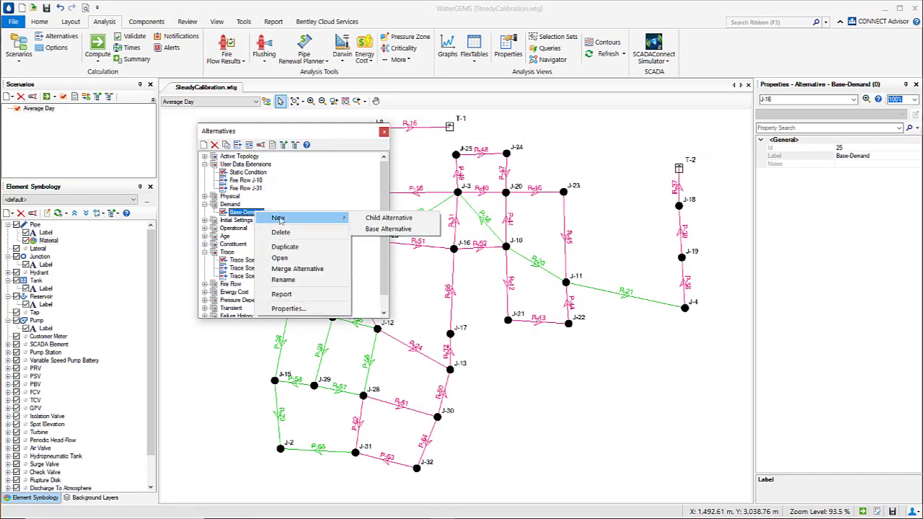
left_click(390, 219)
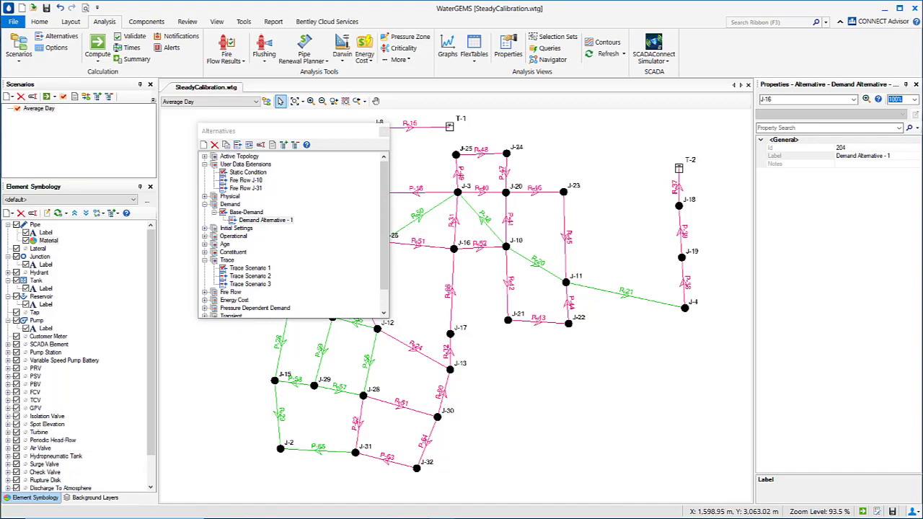
left_click(268, 221)
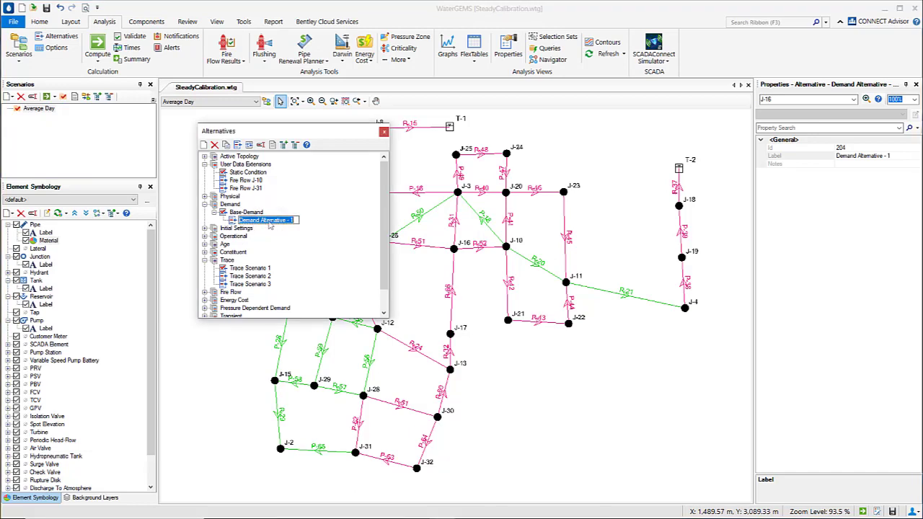
type("Average Day")
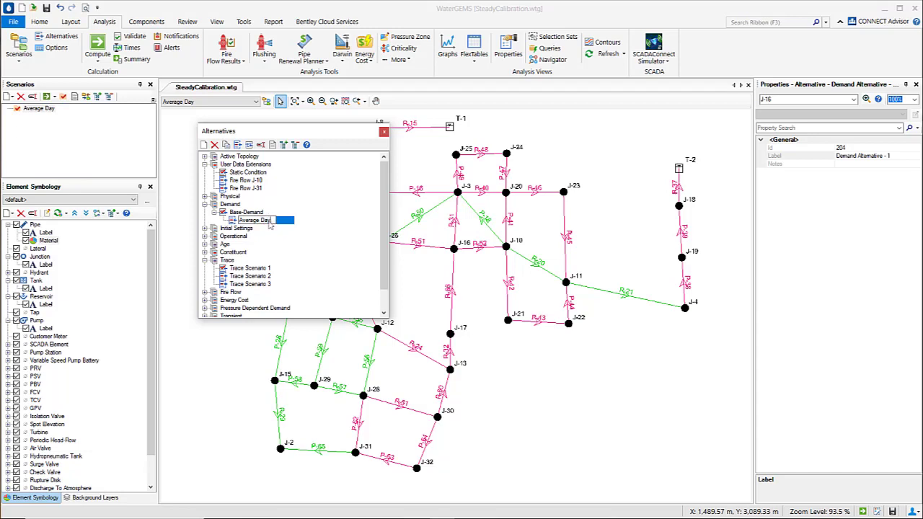
key("Return")
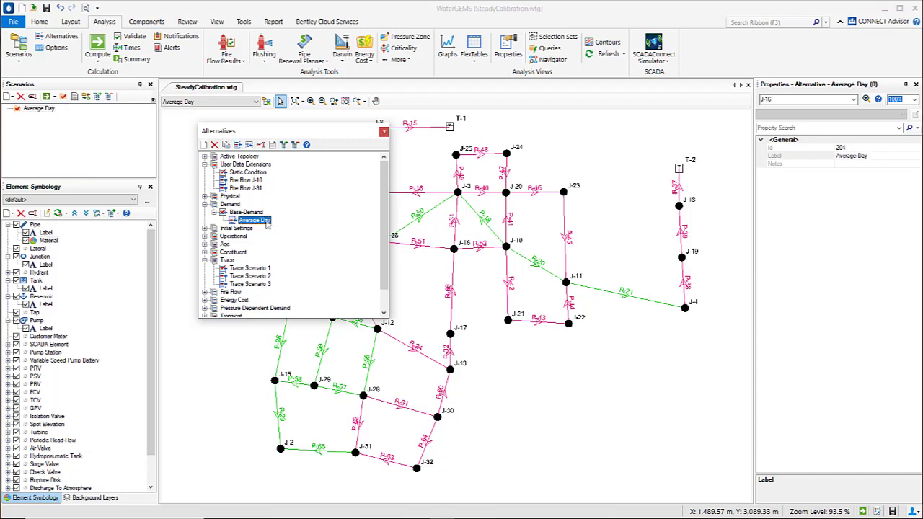
- Open the Average Day demand alternative, check the inherited demands of junctions J-30 and J-25, and close it
double_click(264, 222)
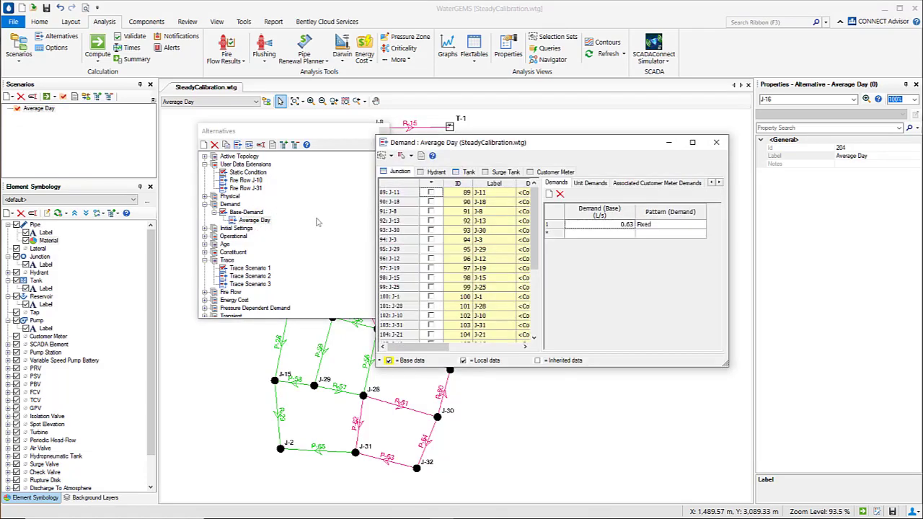
left_click(492, 231)
left_click(460, 287)
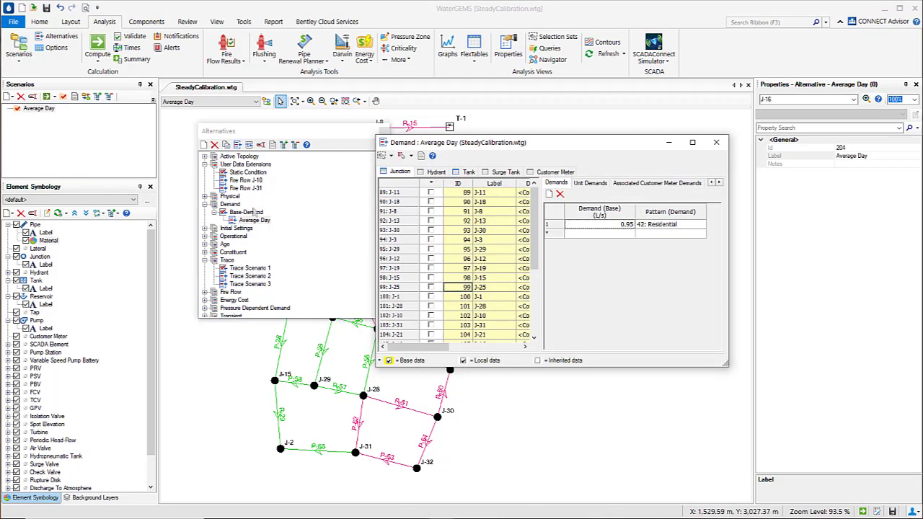
left_click(716, 142)
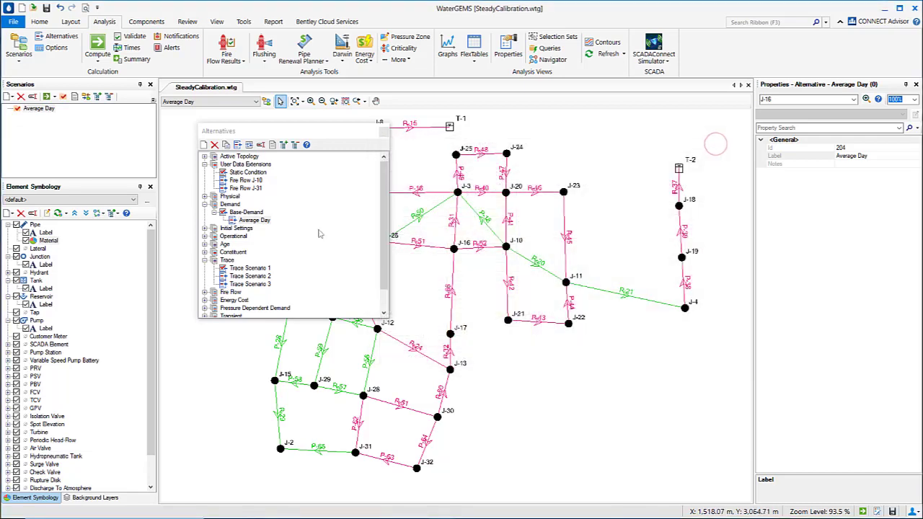
- Create two child demand alternatives under Average Day
left_click(244, 220)
right_click(249, 222)
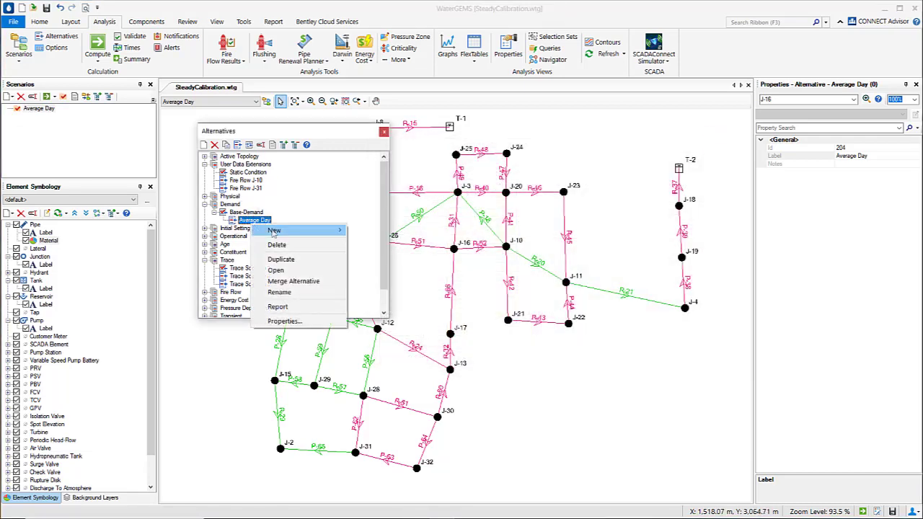
mouse_move(333, 230)
left_click(384, 230)
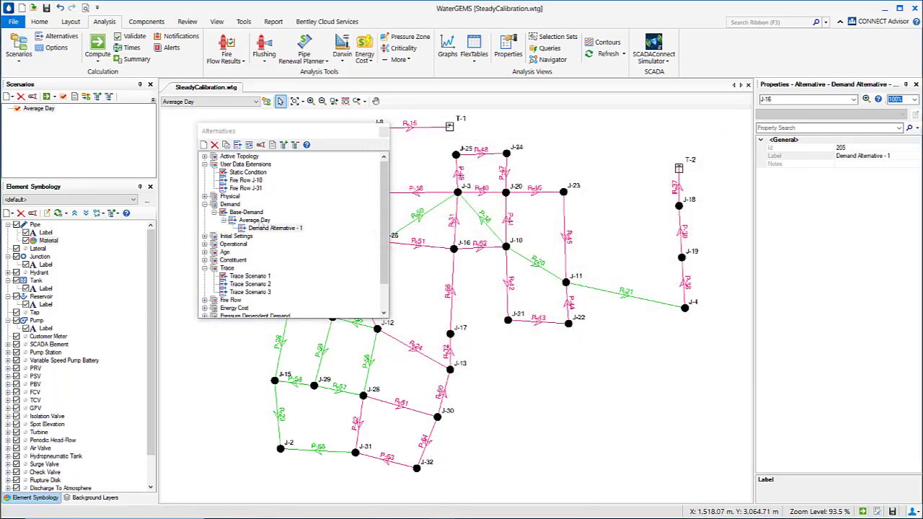
right_click(248, 222)
mouse_move(296, 227)
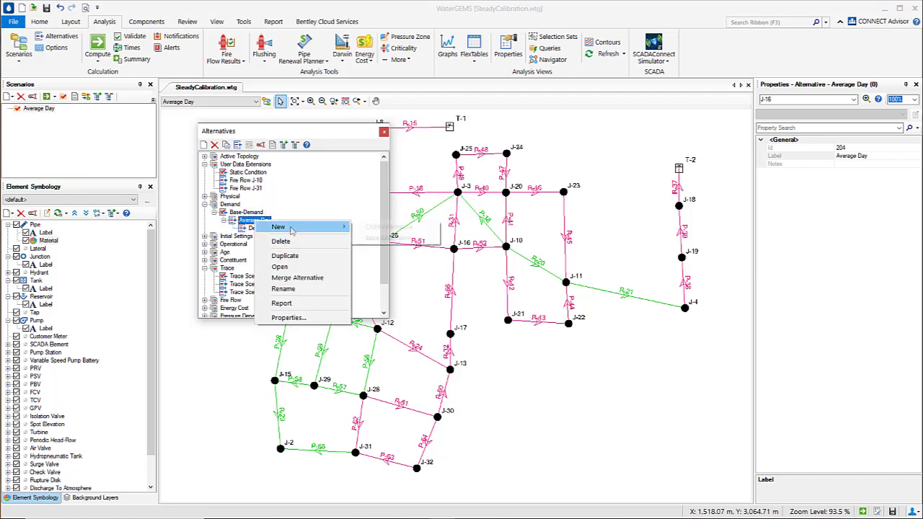
left_click(380, 228)
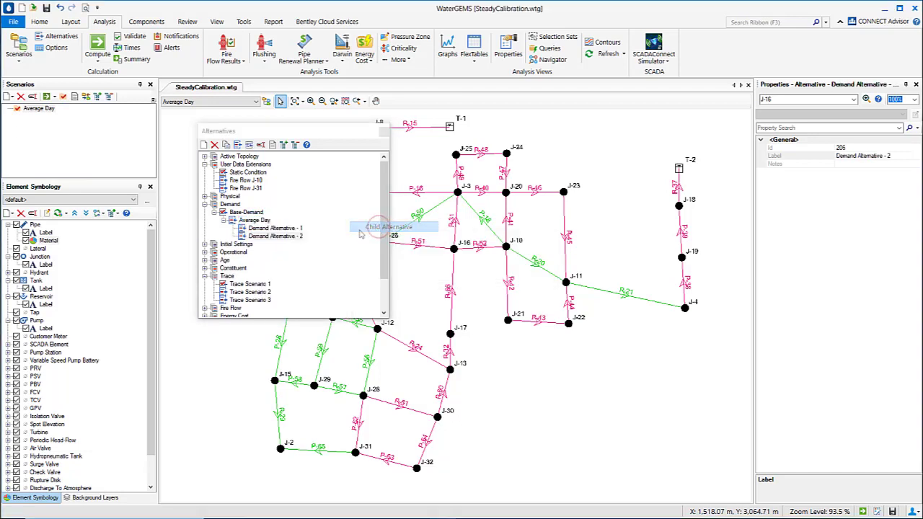
- Rename the first child alternative of Average Day to Hydrant Flow at J-10
left_click(280, 228)
left_click(277, 229)
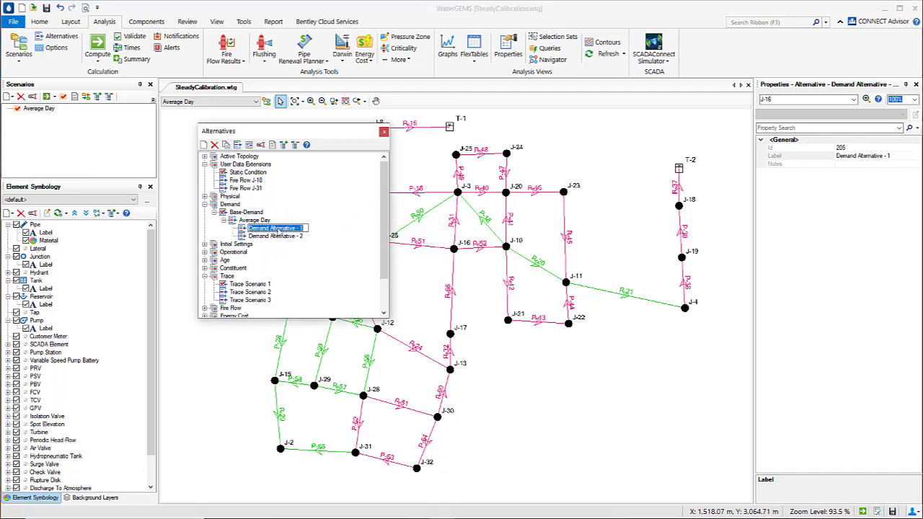
type("Hi")
key("Return")
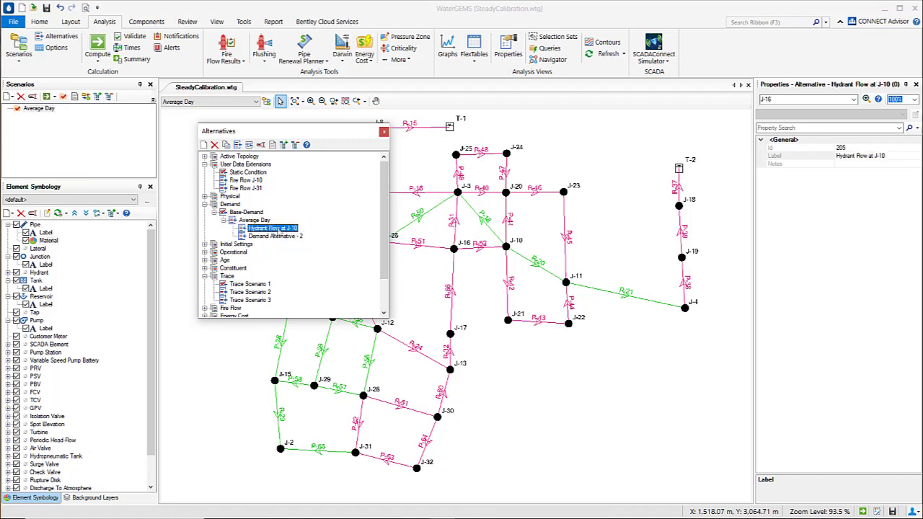
- Rename the second child alternative of Average Day to Hydrant Flow at J-31
left_click(281, 236)
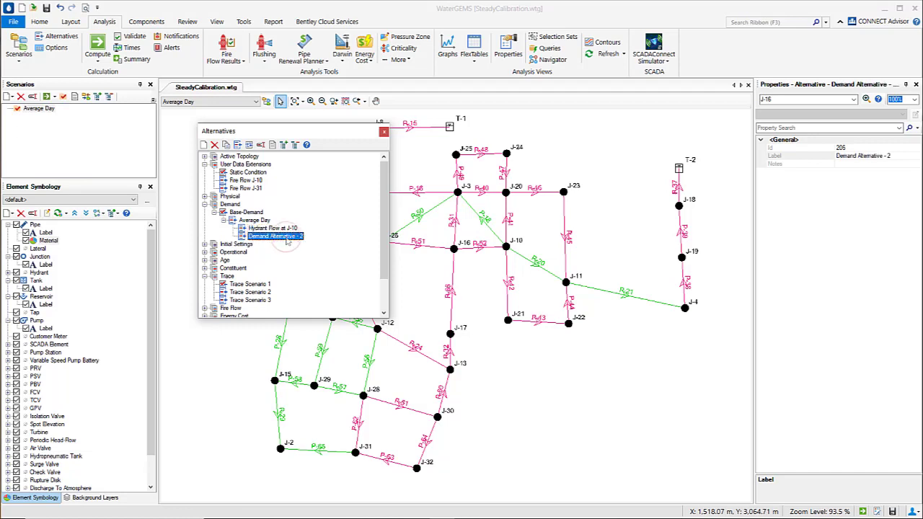
left_click(285, 237)
type("H")
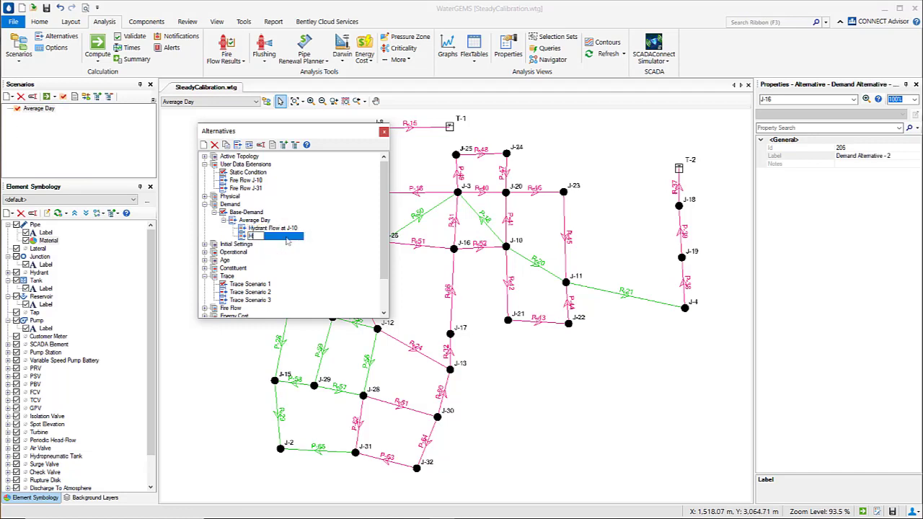
type("ydrant Flow at J-31")
key("Return")
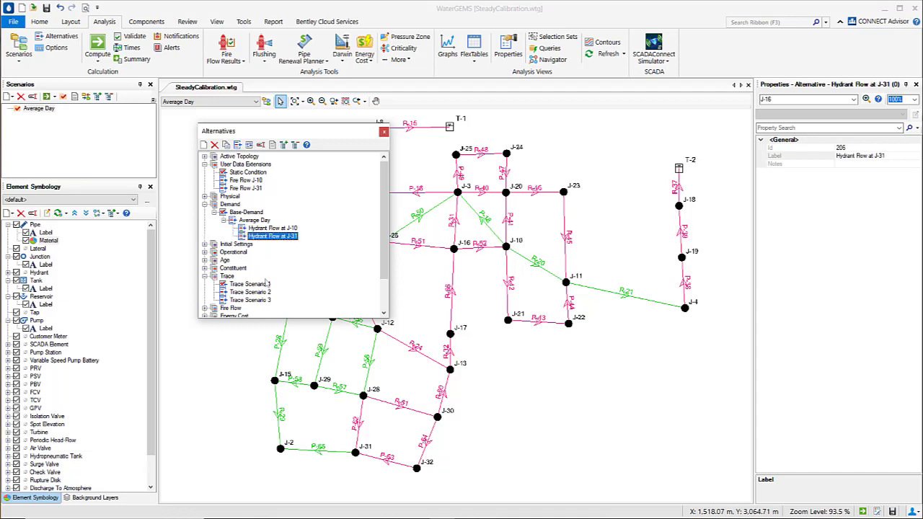
- Open the Hydrant Flow at J-10 demand alternative and sort its junctions by label in ascending order
left_click(274, 229)
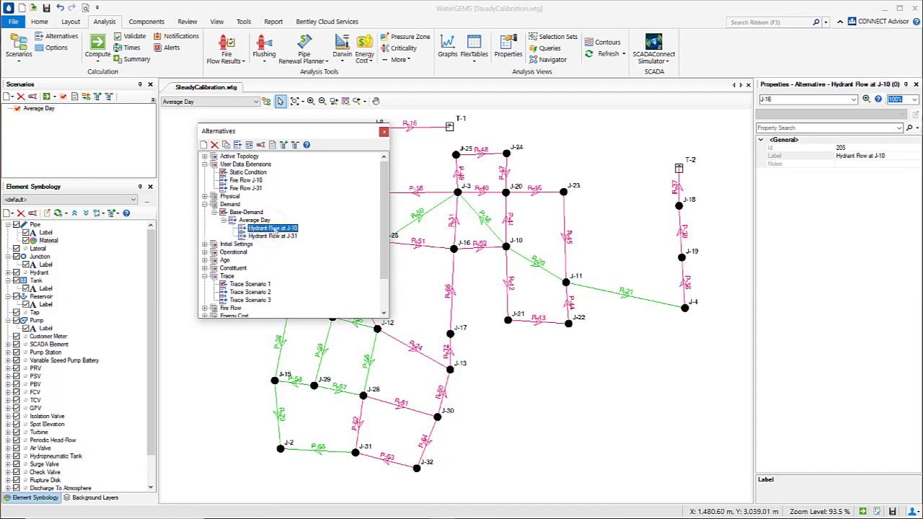
double_click(264, 228)
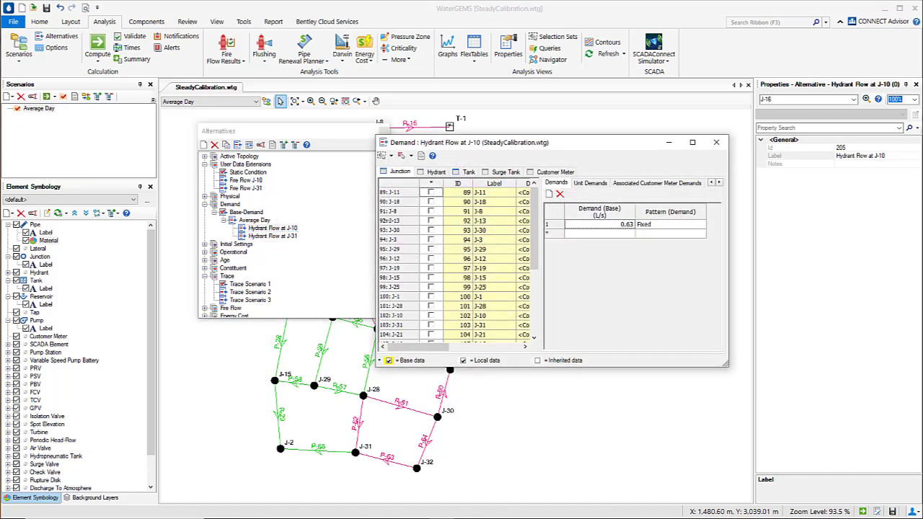
right_click(496, 185)
mouse_move(570, 189)
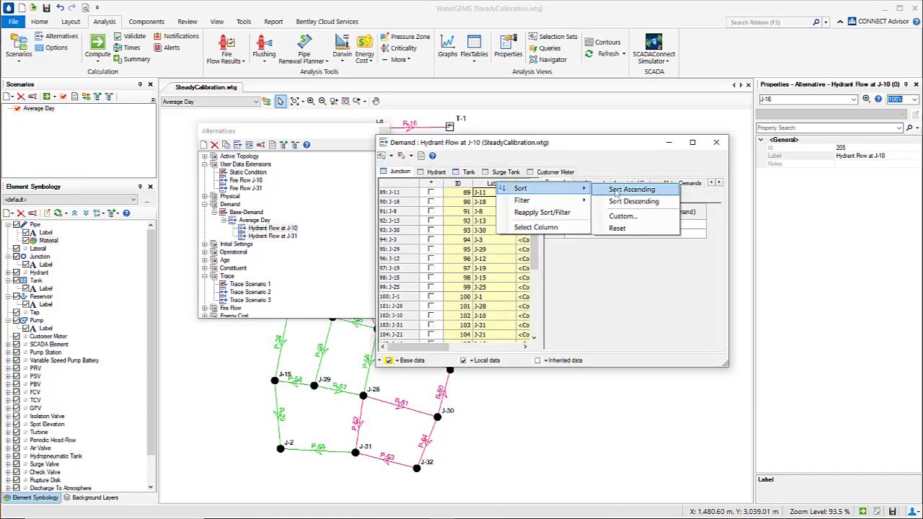
left_click(616, 190)
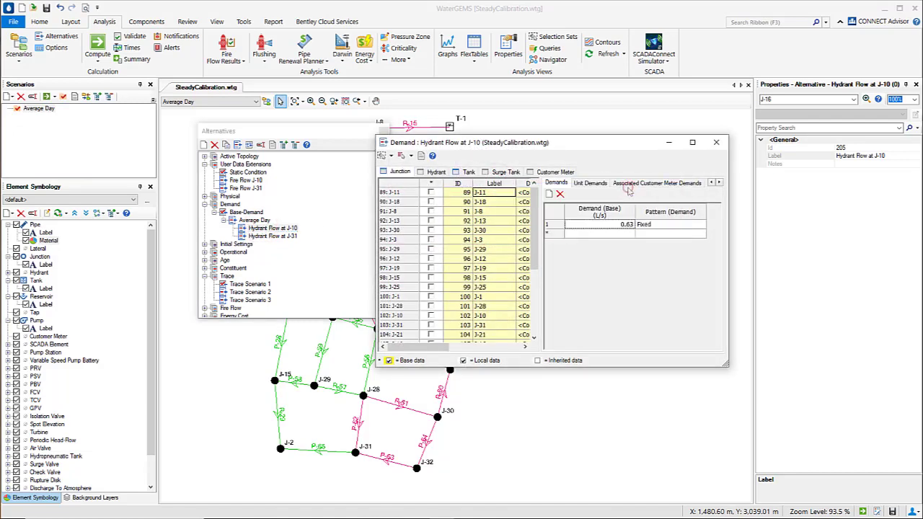
- Set the base demand of junction J-10 to 71 L/s in the Hydrant Flow at J-10 alternative and close its table
left_click(614, 222)
left_click(617, 224)
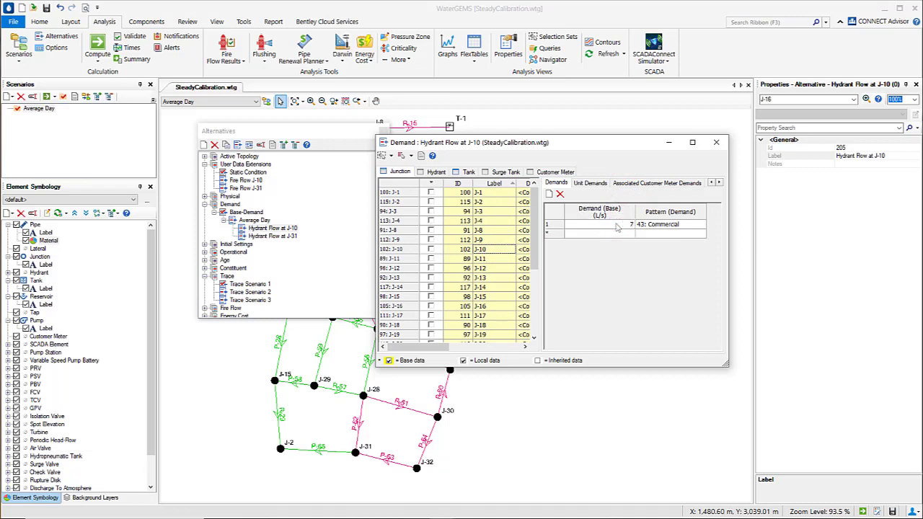
left_click(618, 235)
left_click(616, 232)
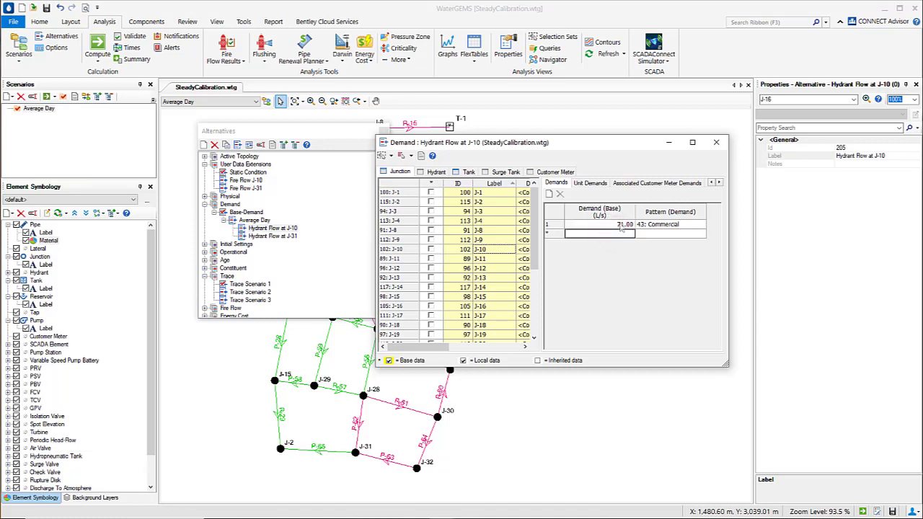
left_click(492, 240)
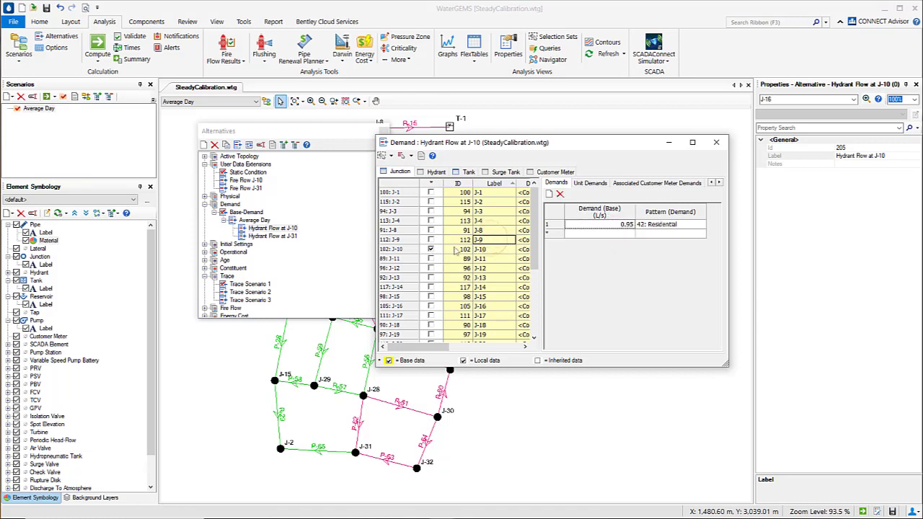
left_click(716, 142)
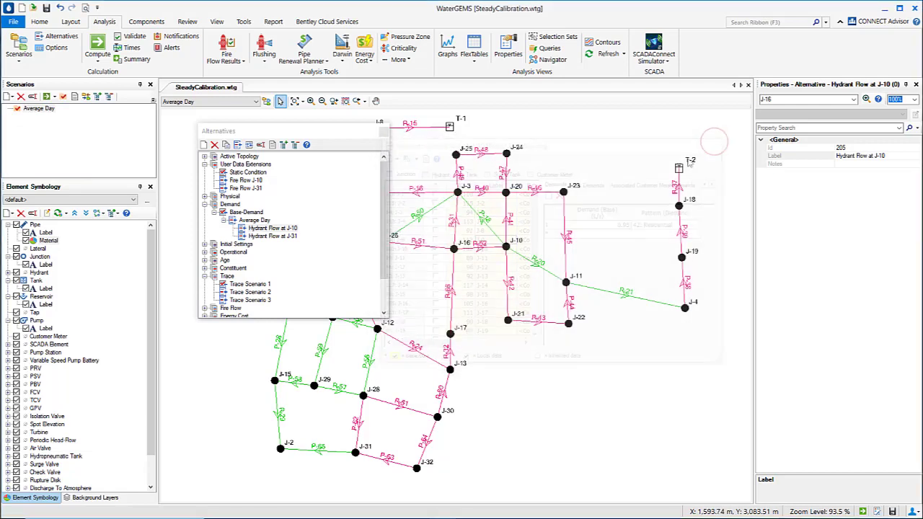
- Open the Hydrant Flow at J-31 demand alternative and sort its junctions by label in ascending order
left_click(284, 236)
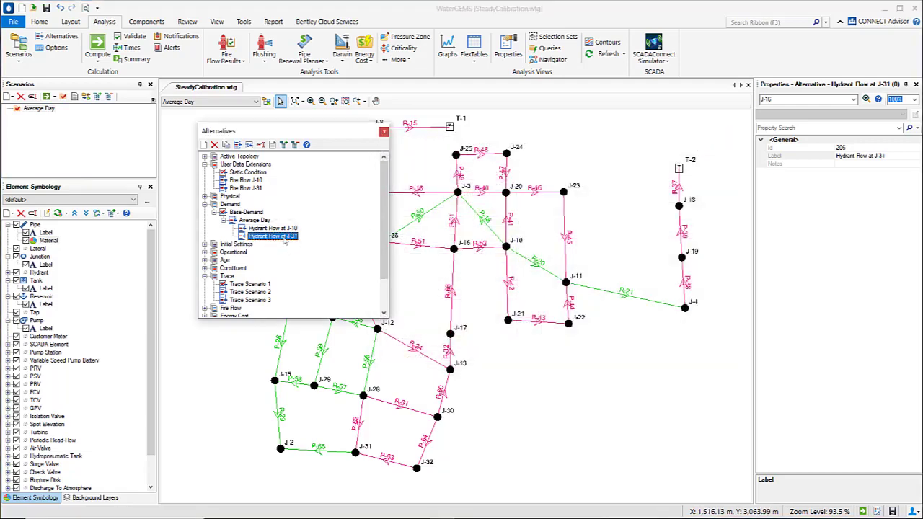
double_click(284, 238)
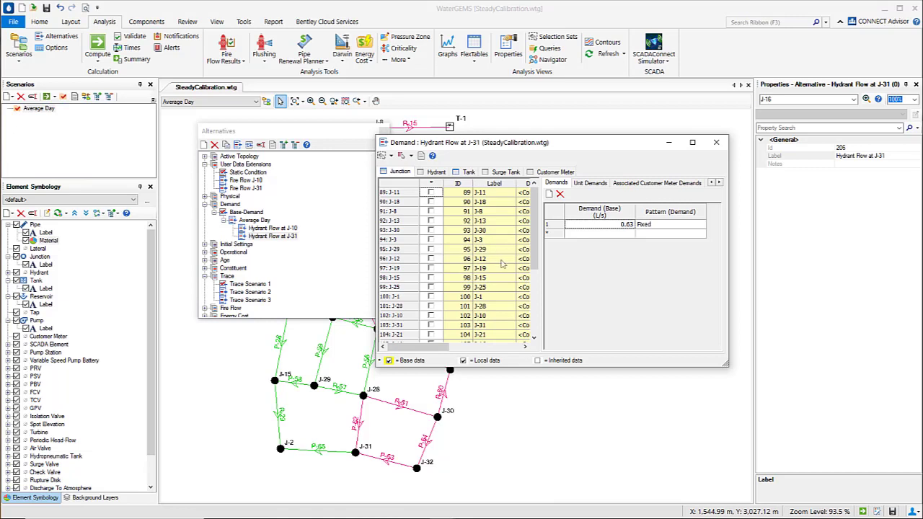
right_click(495, 186)
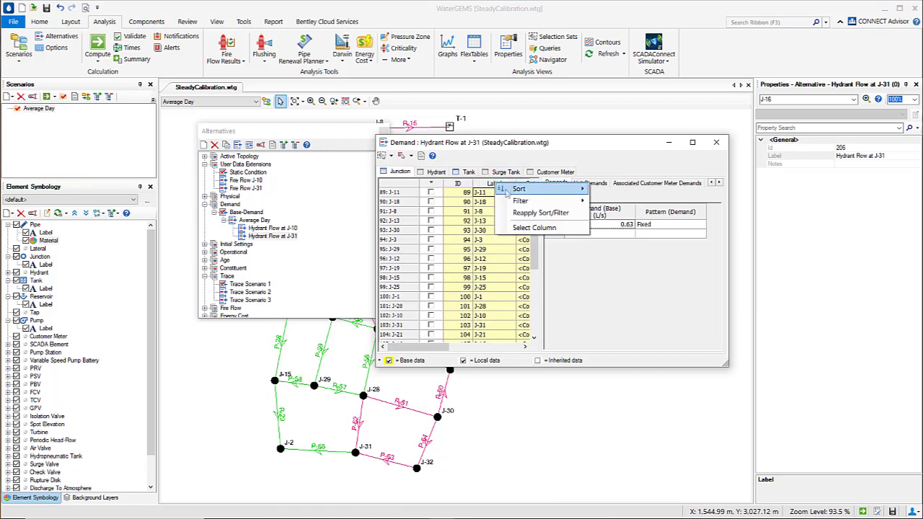
mouse_move(533, 189)
left_click(625, 190)
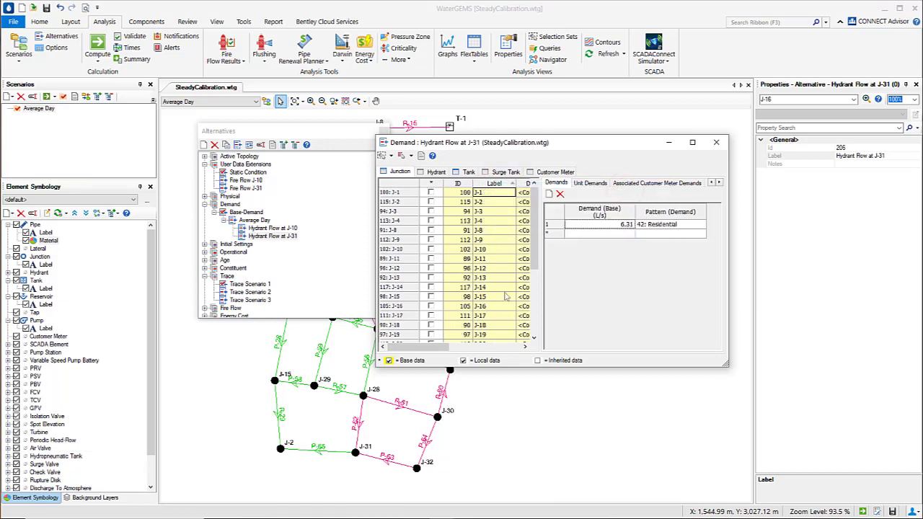
- Set the base demand of junction J-31 to 66 L/s, then close the demand table and the alternatives manager
scroll(504, 305, "down", 3)
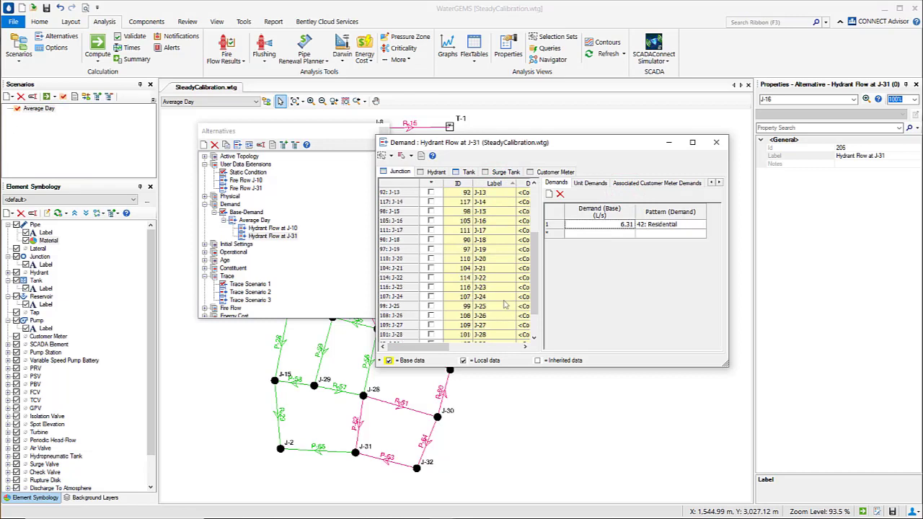
left_click(495, 335)
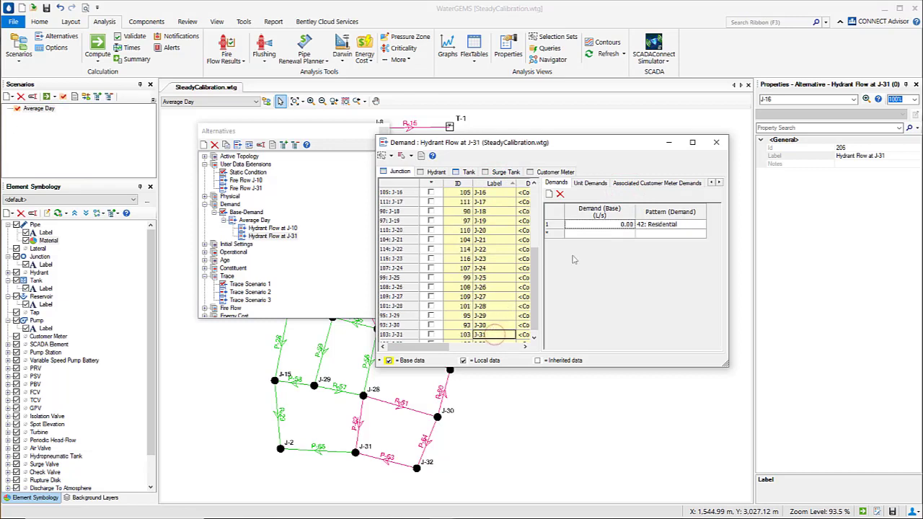
left_click(610, 228)
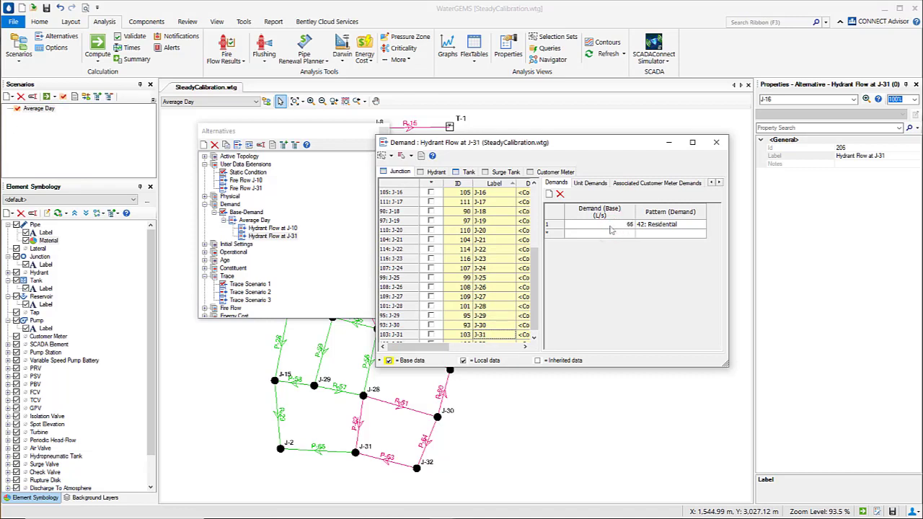
left_click(498, 327)
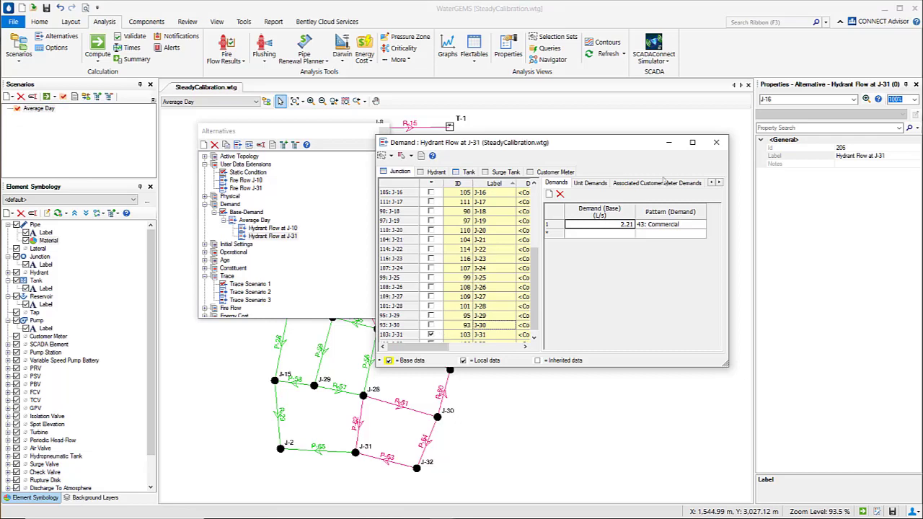
left_click(716, 142)
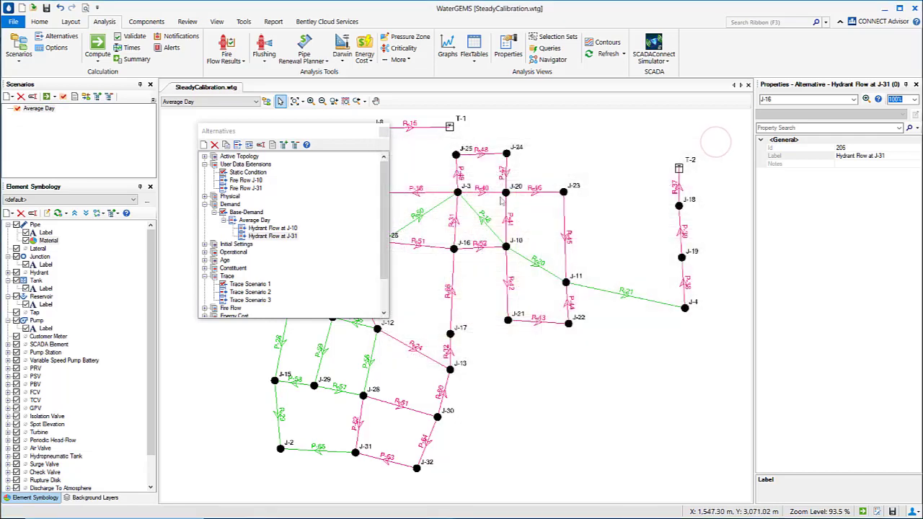
left_click(254, 220)
left_click(269, 228)
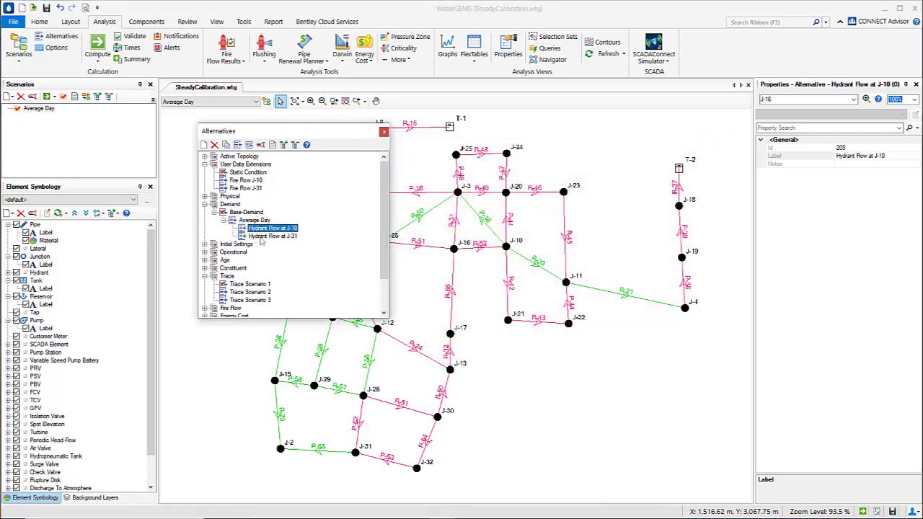
left_click(268, 236)
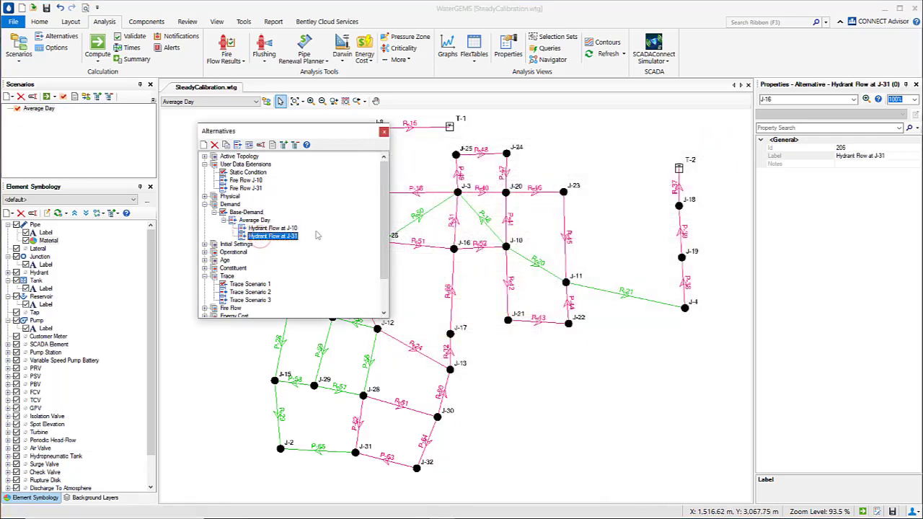
left_click(384, 132)
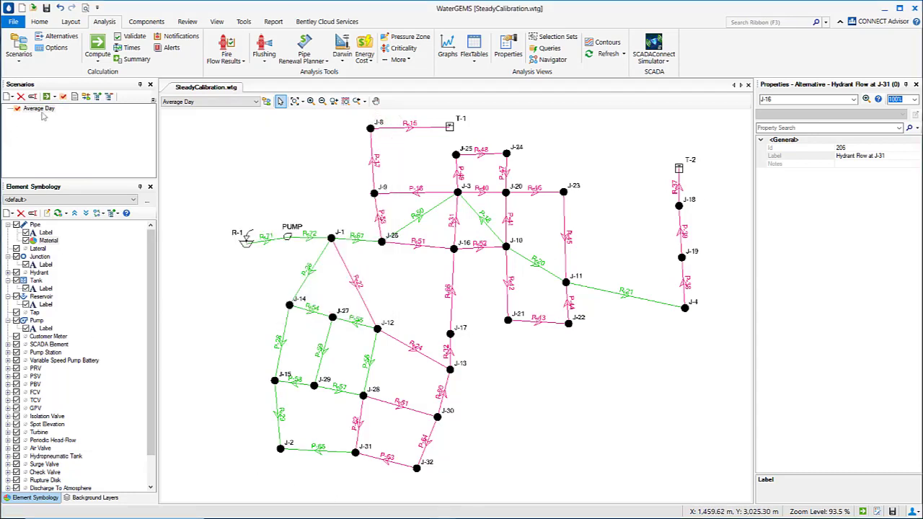
- Assign the Average Day demand alternative and the Static Condition user data extensions alternative to the Average Day scenario
left_click(60, 82)
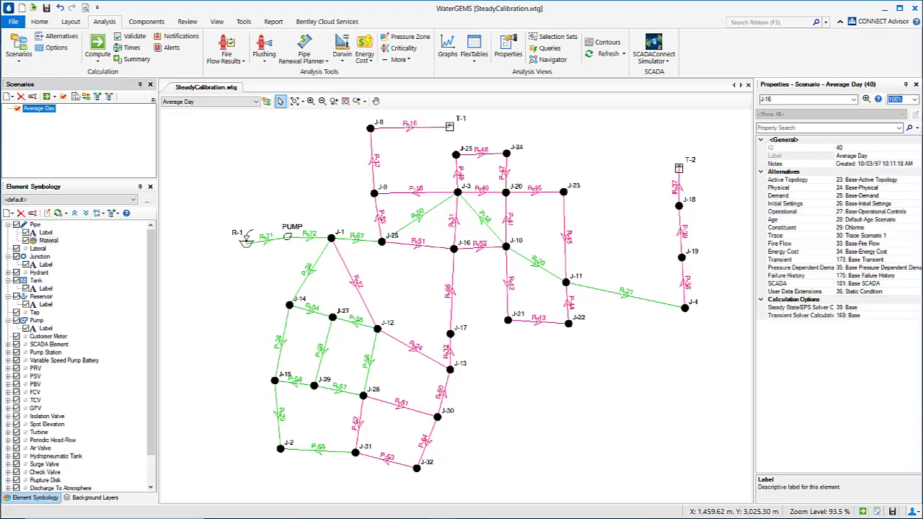
left_click(36, 108)
left_click(870, 195)
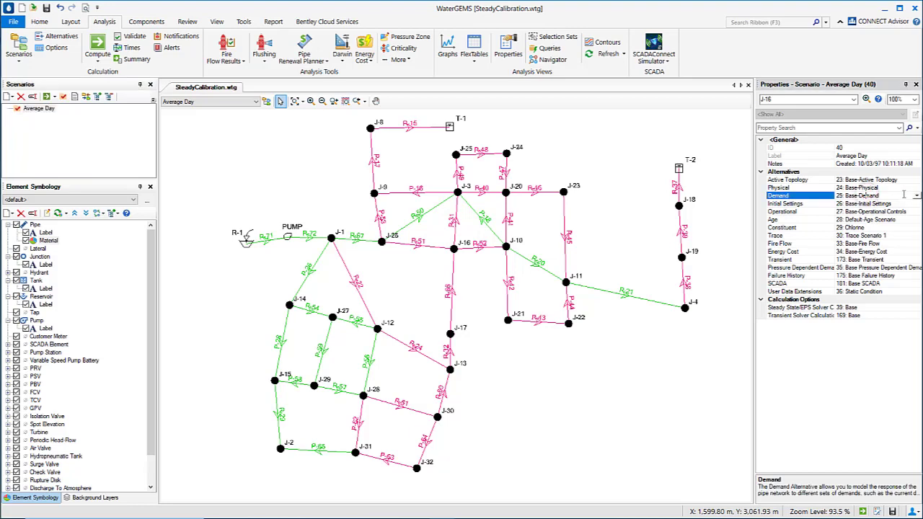
left_click(915, 195)
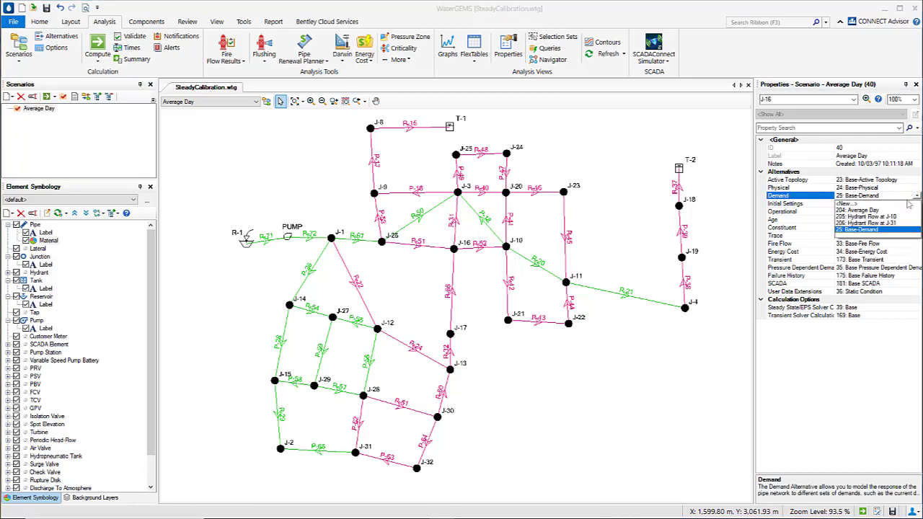
left_click(869, 216)
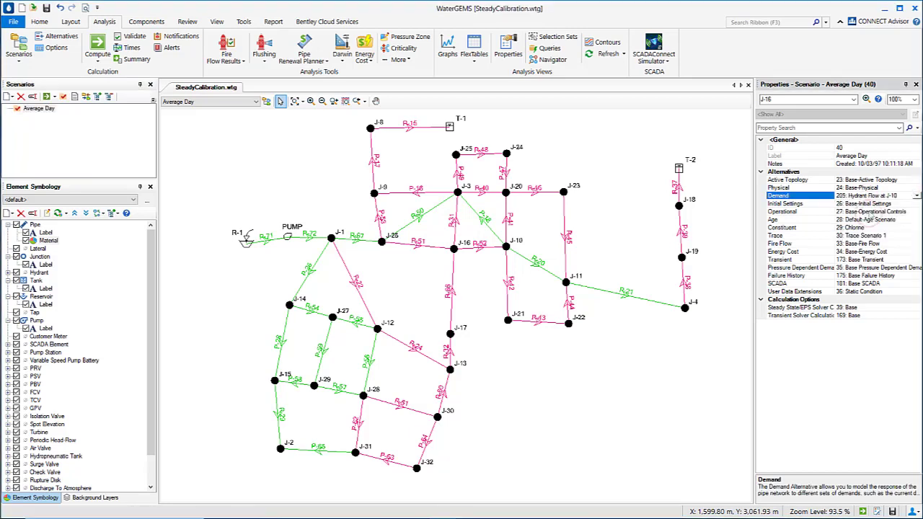
left_click(916, 195)
left_click(865, 211)
left_click(878, 291)
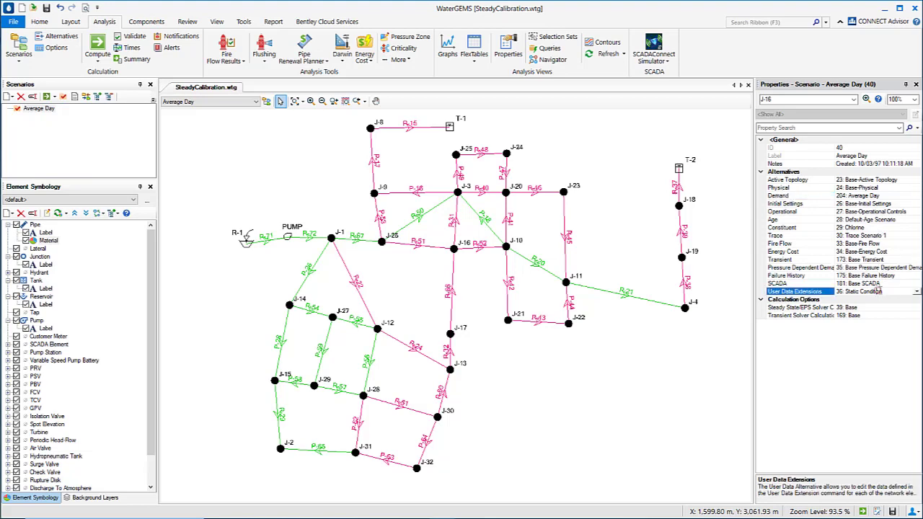
left_click(915, 292)
left_click(864, 310)
- Create two child scenarios under the Average Day scenario
left_click(39, 109)
right_click(39, 110)
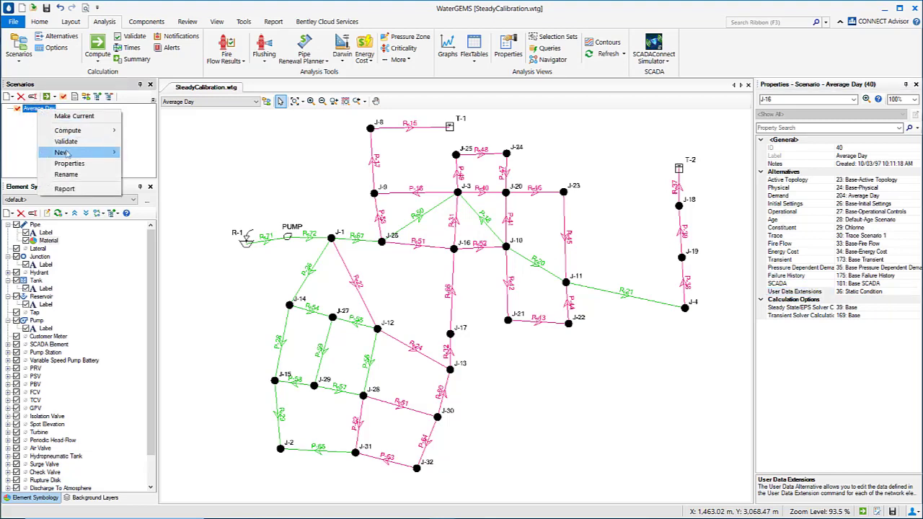
mouse_move(64, 152)
left_click(148, 164)
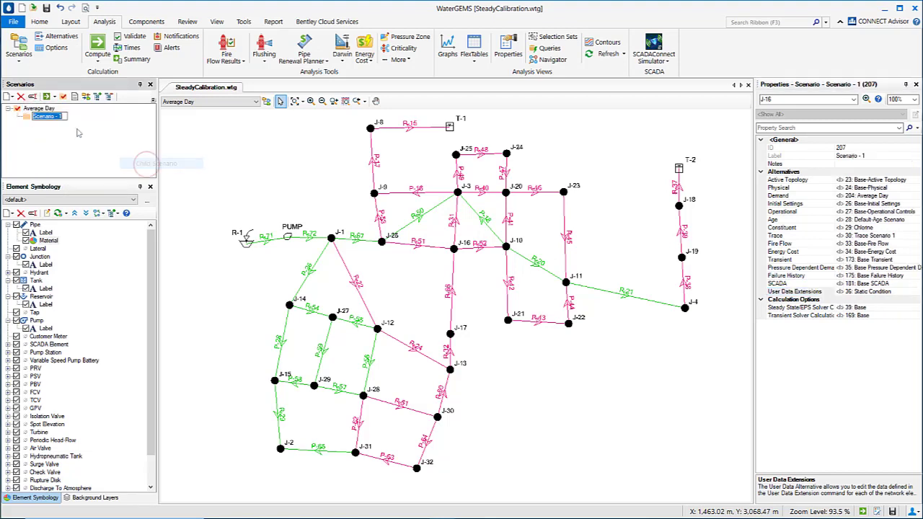
right_click(45, 110)
mouse_move(80, 156)
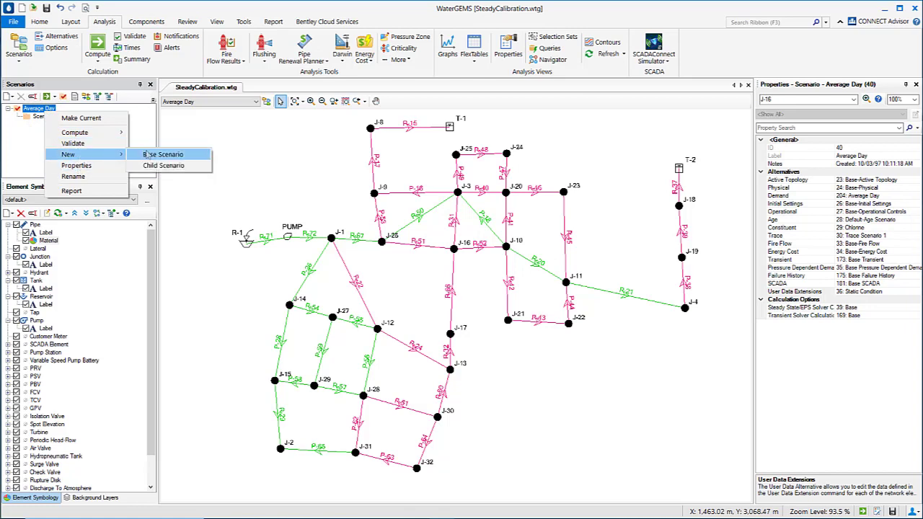
left_click(160, 165)
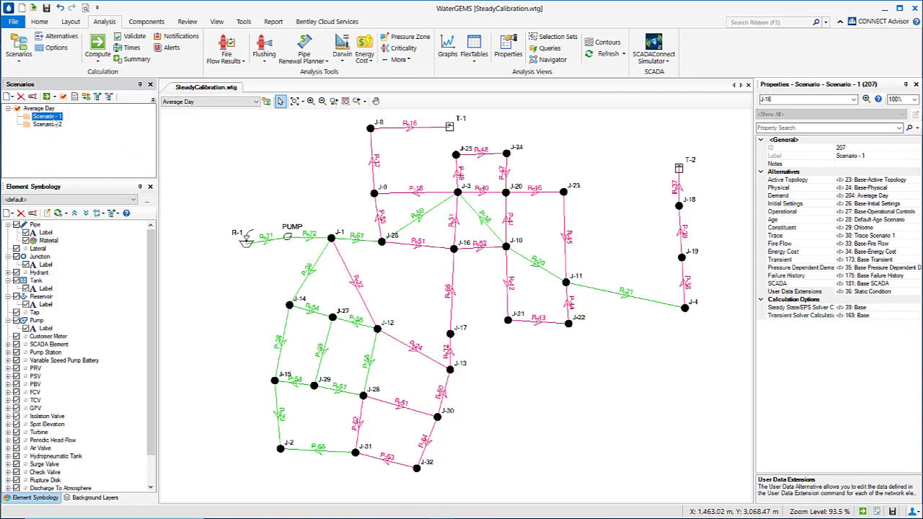
- Rename the two child scenarios as Average + Flow at J-10 and Average + Flow at J-31
type("Average")
key("Return")
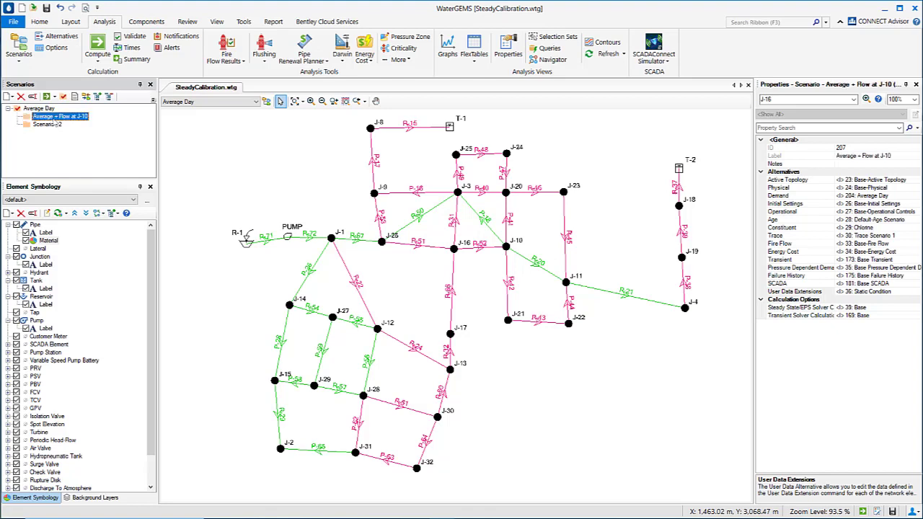
left_click(58, 125)
left_click(57, 126)
type("Average + Flow at J-31")
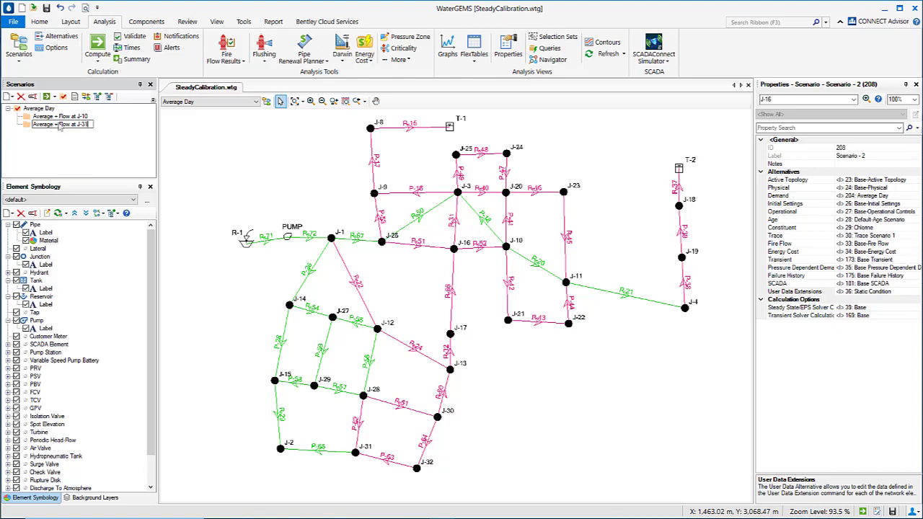
key("Return")
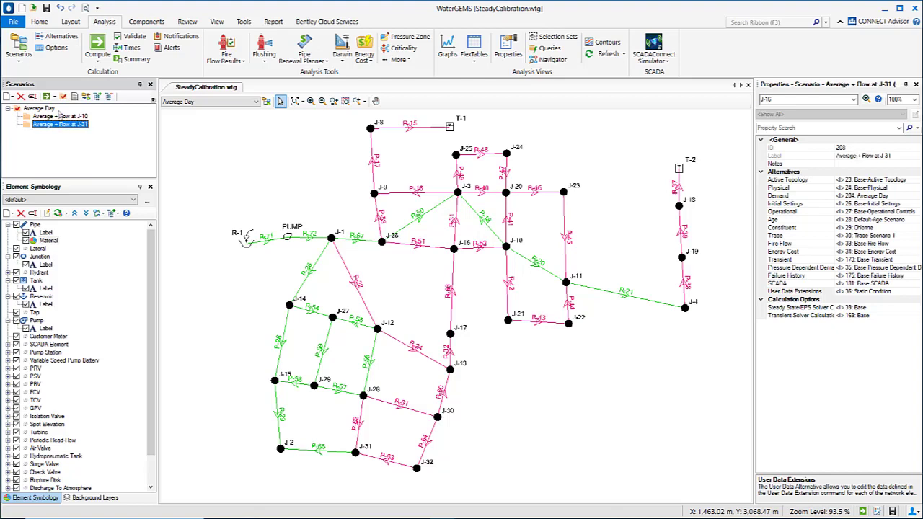
- In the Average + Flow at J-10 scenario, set the demand alternative to Hydrant Flow at J-10 and user data extensions to Fire Flow J-10
left_click(61, 116)
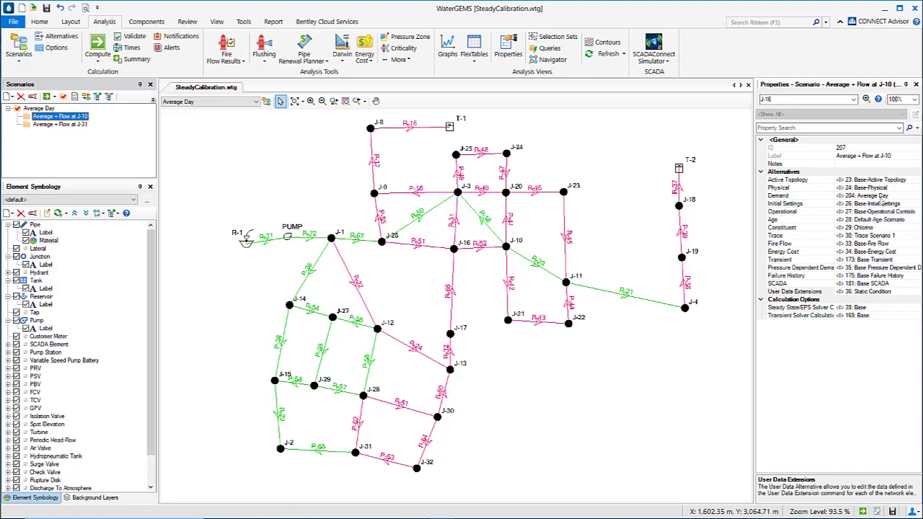
left_click(894, 196)
left_click(916, 196)
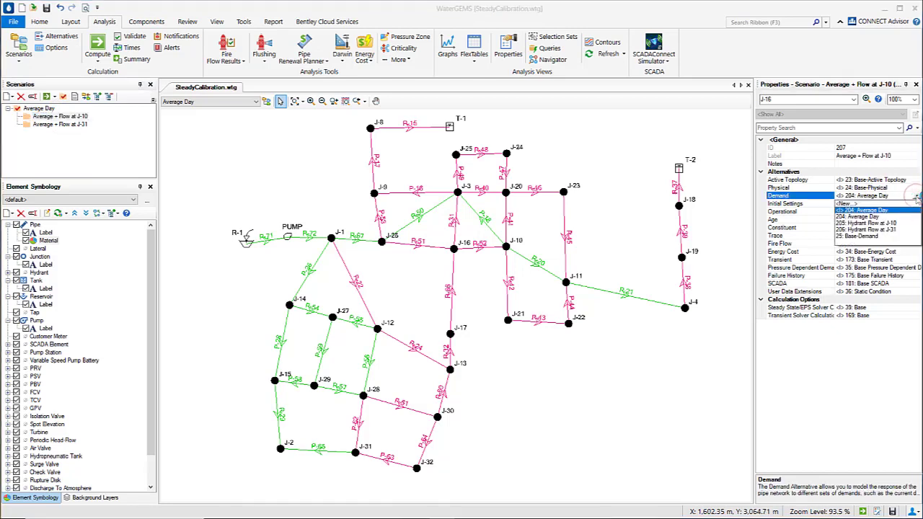
left_click(891, 224)
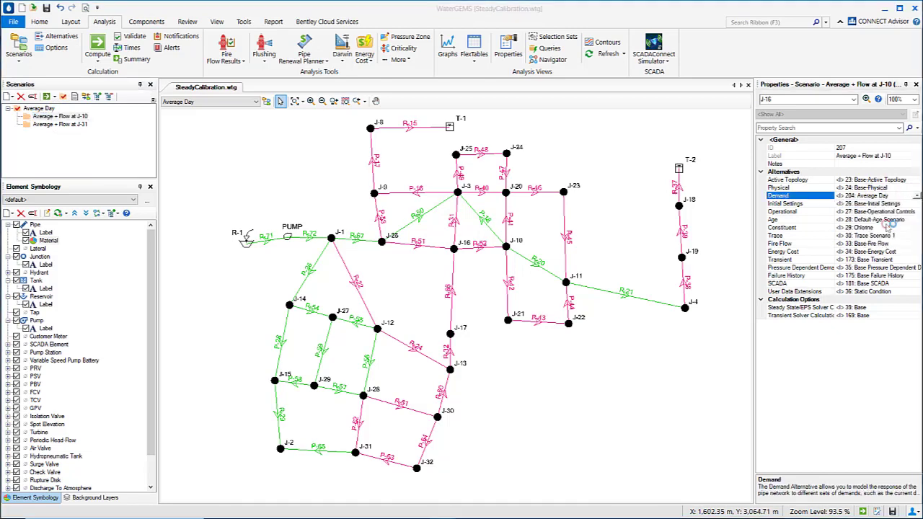
left_click(800, 292)
left_click(915, 291)
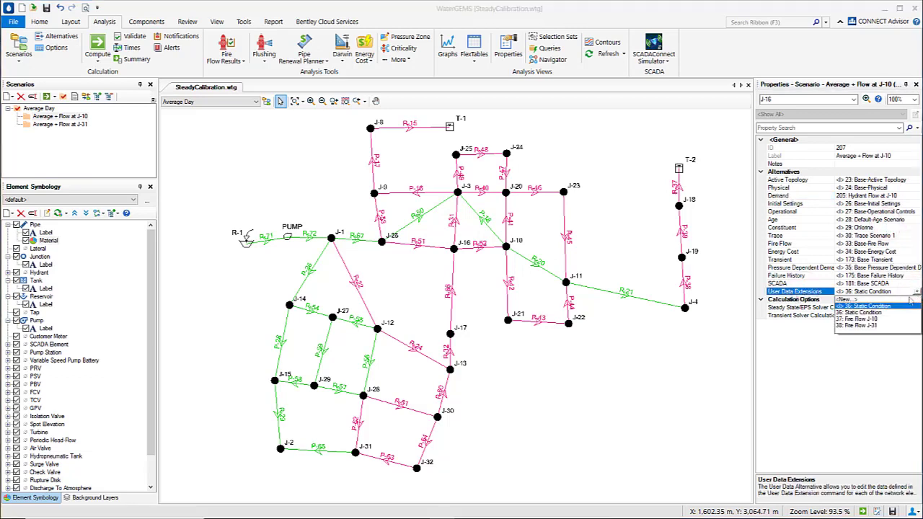
left_click(863, 319)
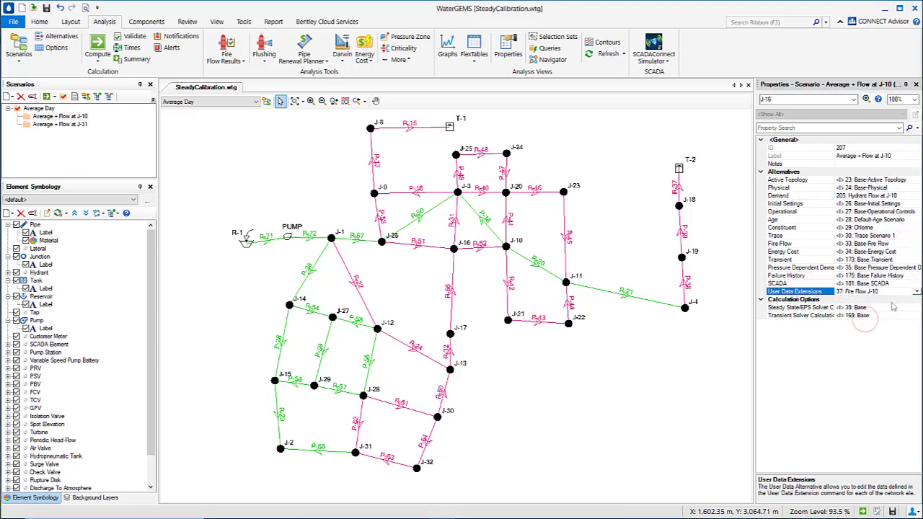
- In the Average + Flow at J-31 scenario, set the demand alternative to Hydrant Flow at J-31 and user data extensions to Fire Flow J-31
left_click(59, 124)
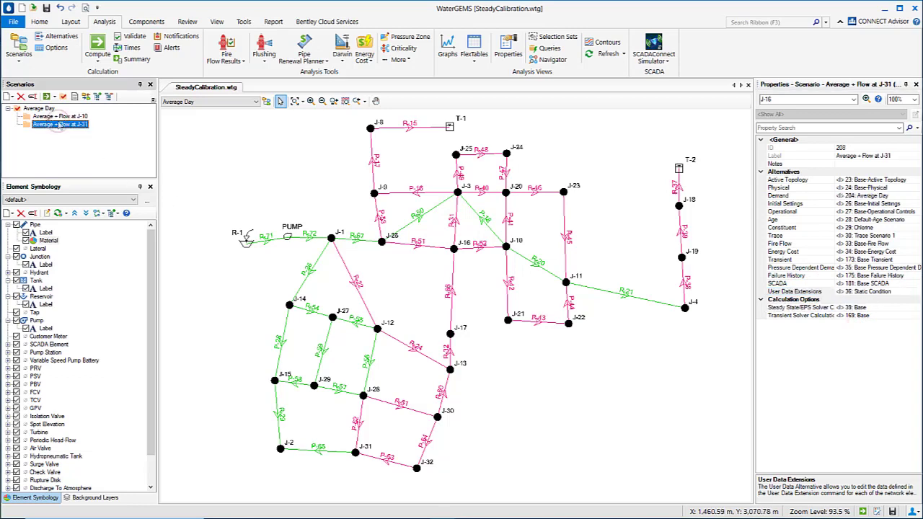
left_click(892, 196)
left_click(916, 196)
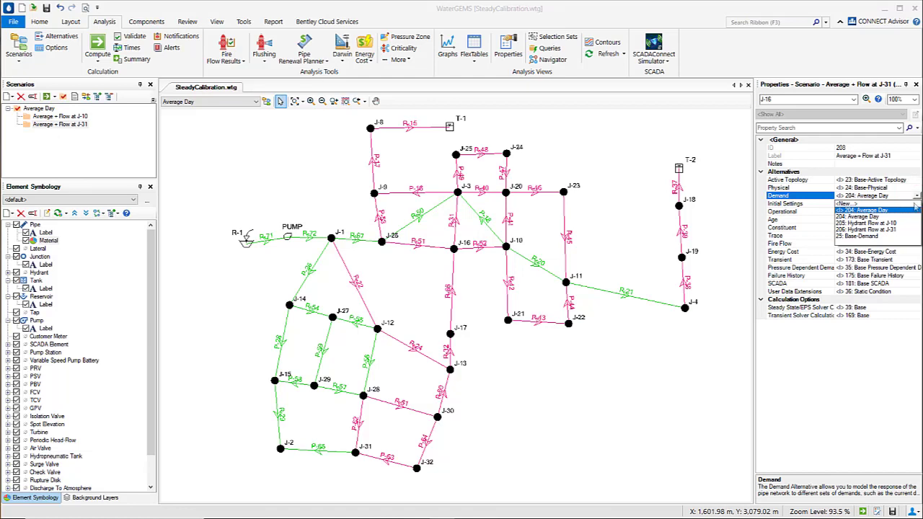
left_click(878, 229)
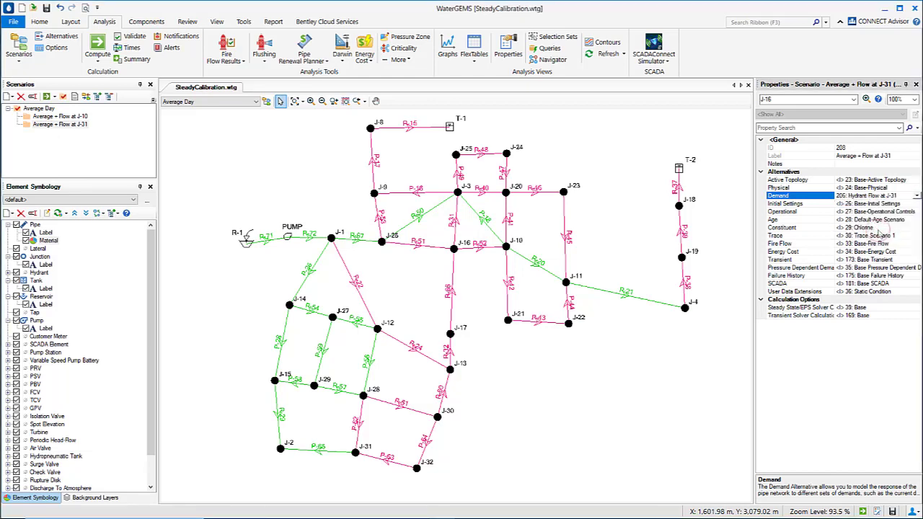
left_click(880, 292)
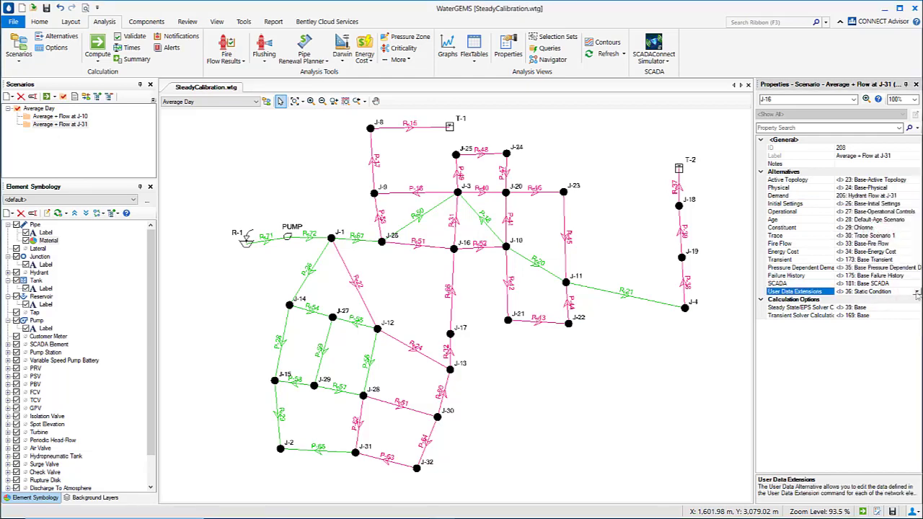
left_click(915, 291)
left_click(857, 325)
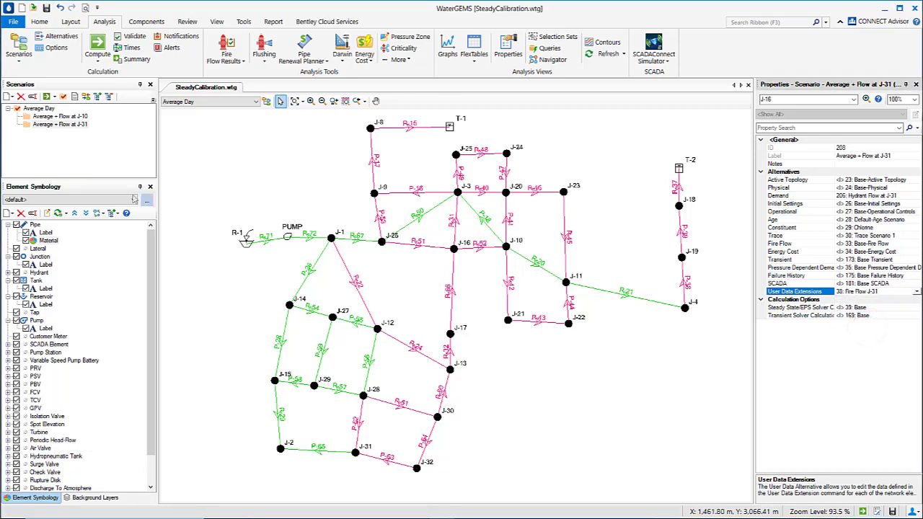
- Run the Average Day, Average + Flow at J-10 and Average + Flow at J-31 scenarios as one batch
left_click(56, 117)
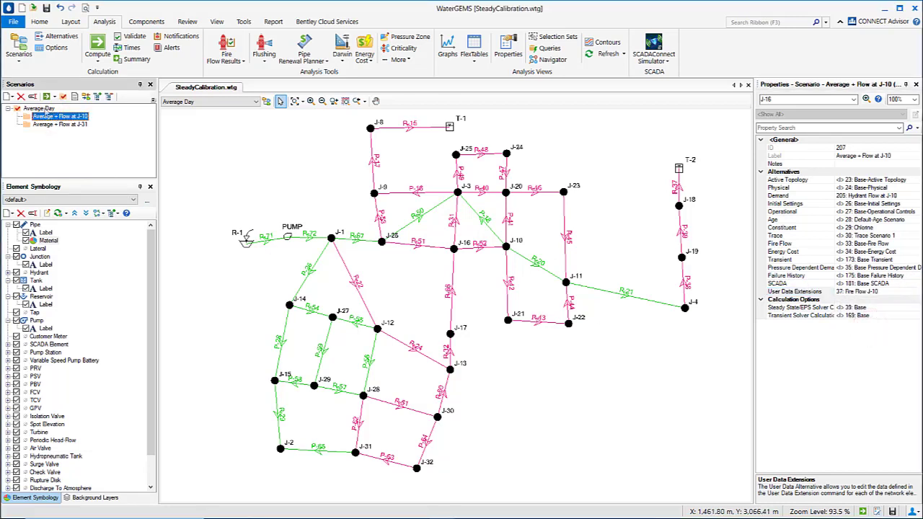
left_click(40, 108)
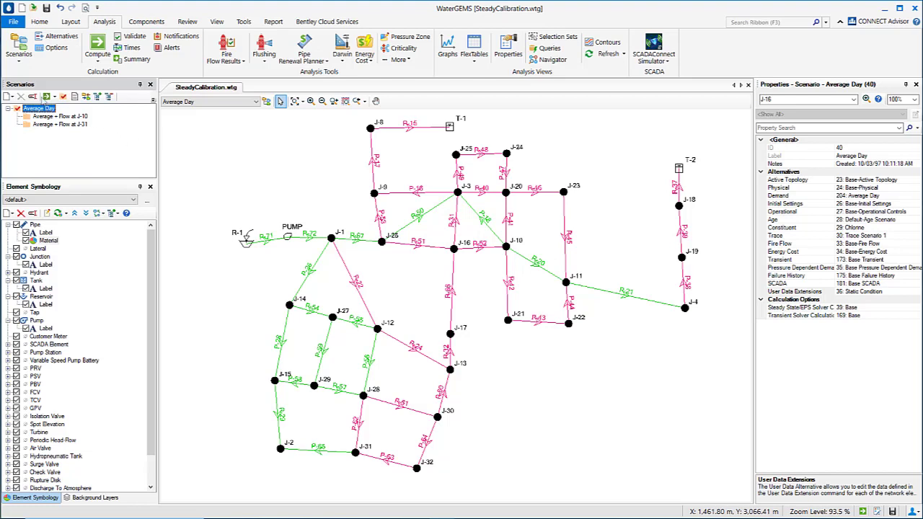
left_click(54, 97)
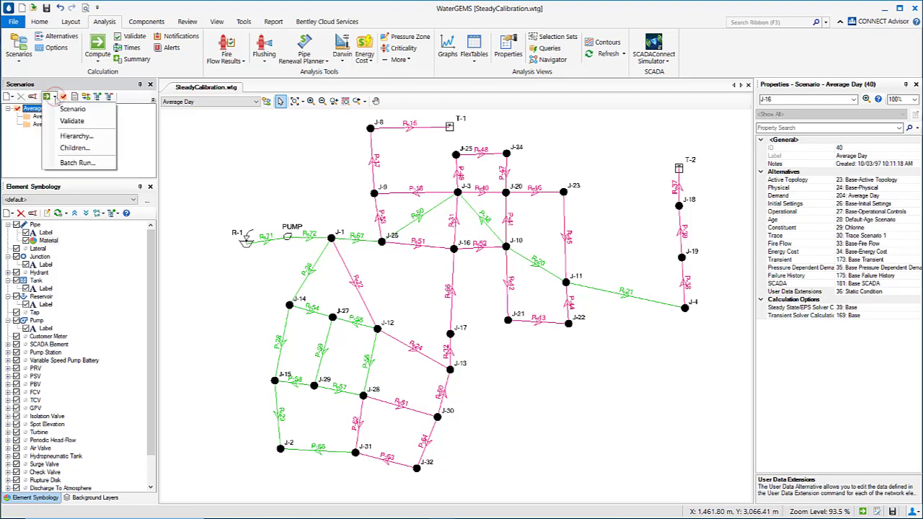
left_click(79, 161)
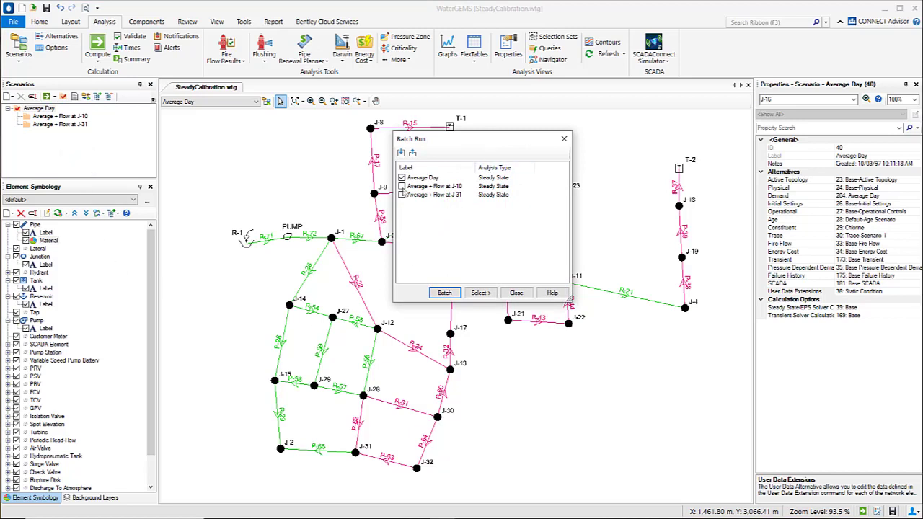
left_click(402, 186)
left_click(401, 195)
left_click(444, 293)
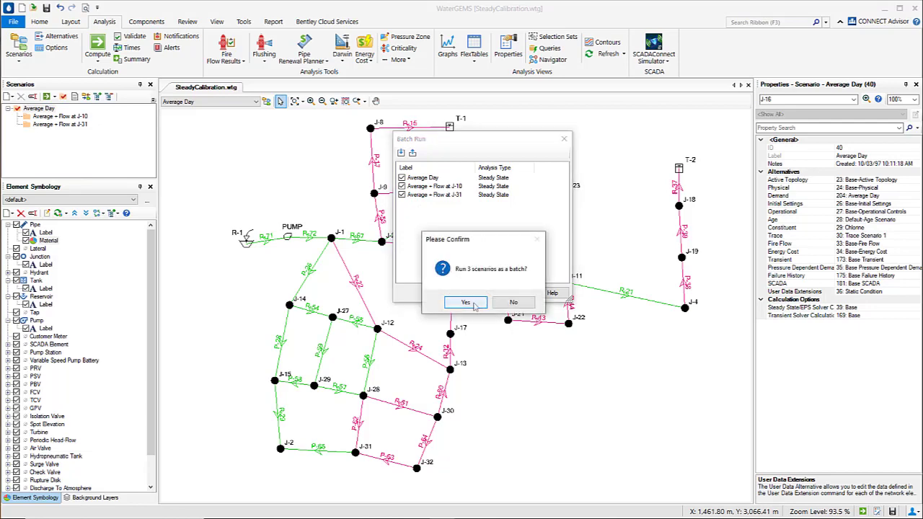
left_click(475, 303)
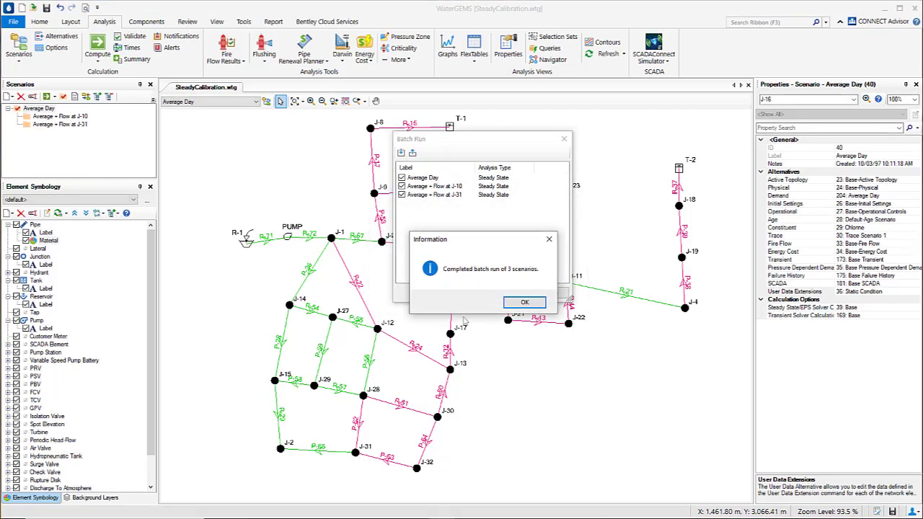
left_click(524, 302)
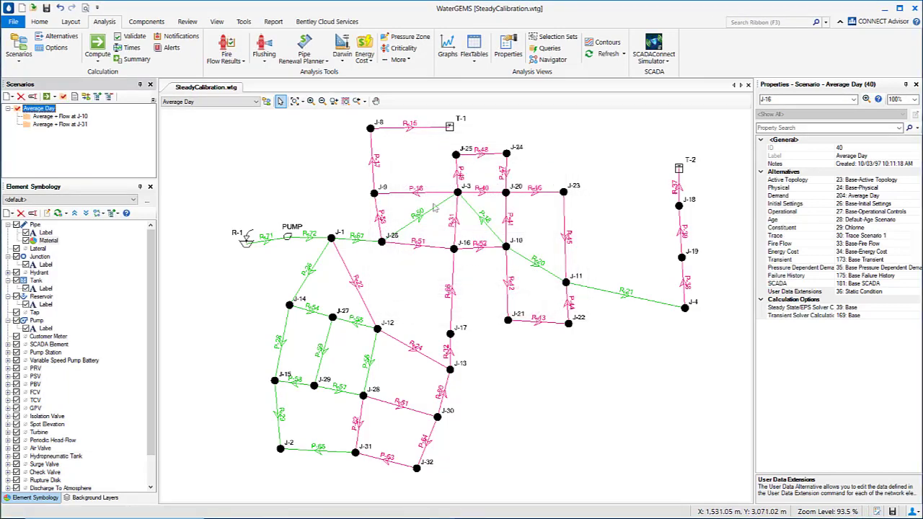
- Open the junction FlexTable and add Observed HGL to its selected columns
left_click_drag(432, 207, 433, 225)
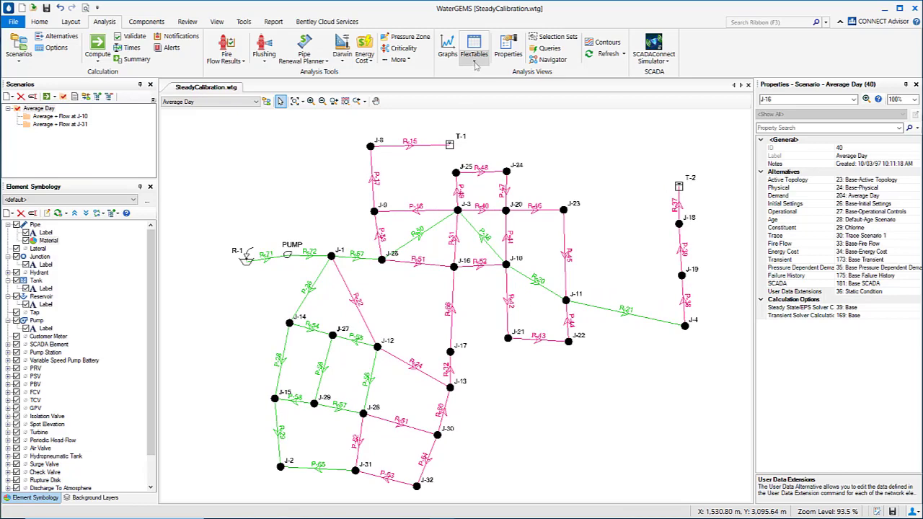
left_click(474, 62)
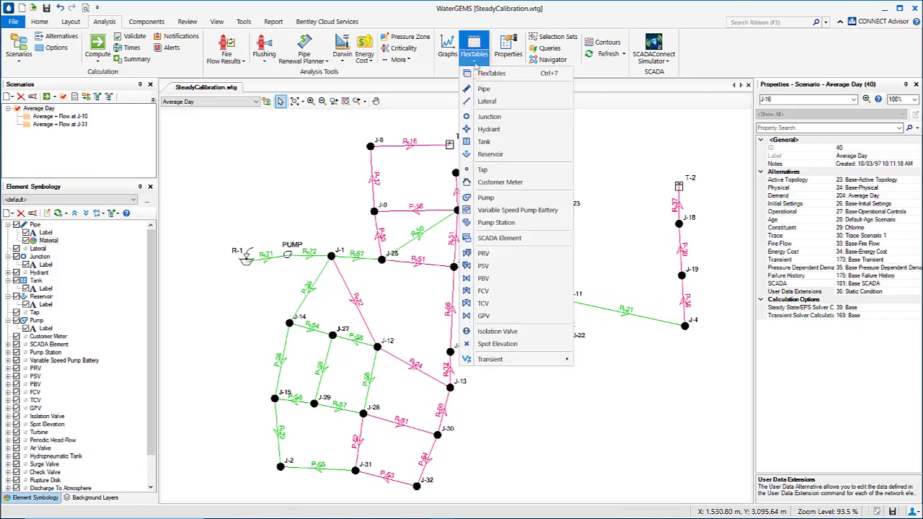
left_click(495, 116)
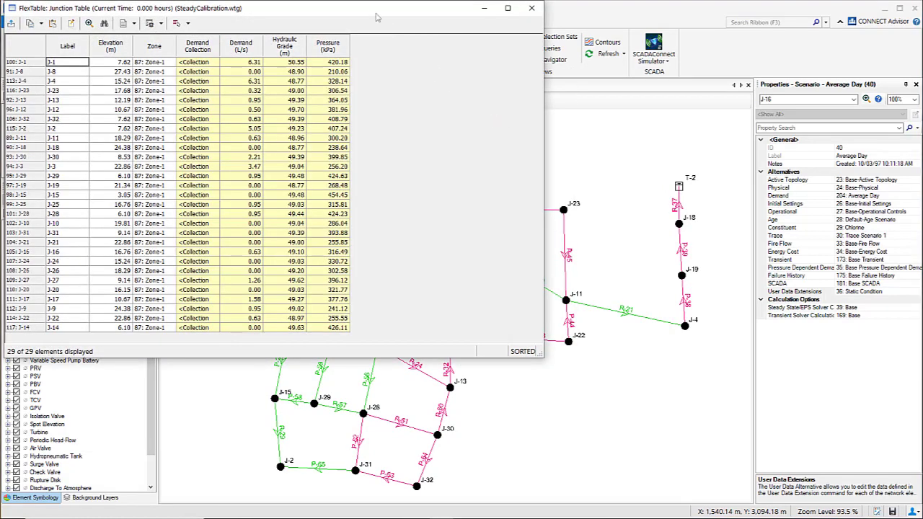
left_click_drag(367, 9, 491, 39)
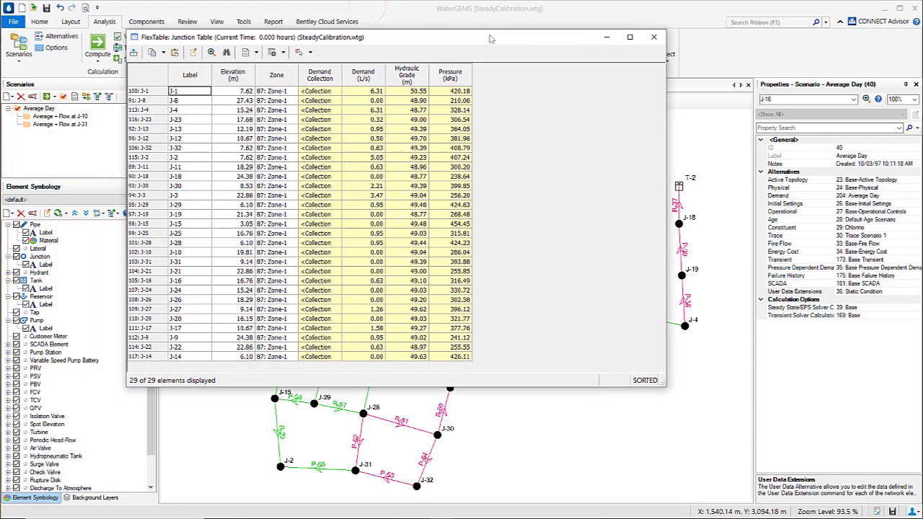
left_click(194, 53)
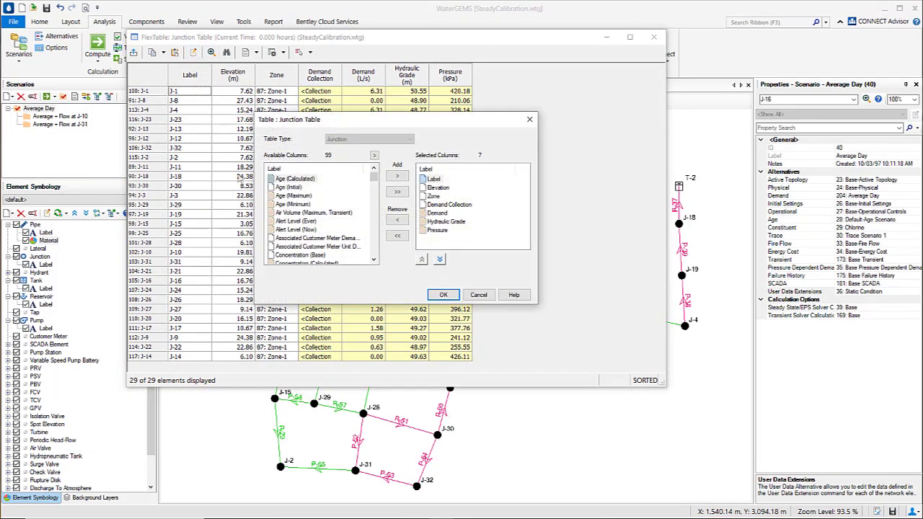
left_click(295, 214)
key("o")
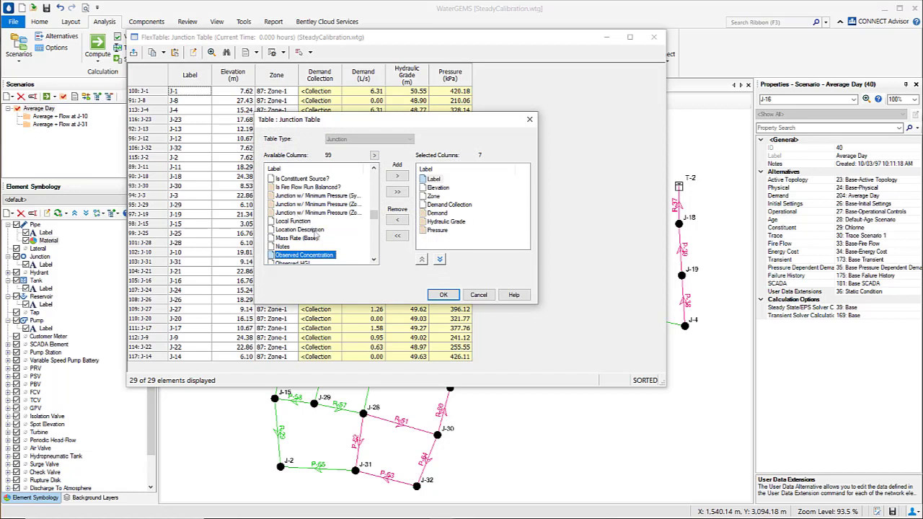
scroll(315, 232, "down", 2)
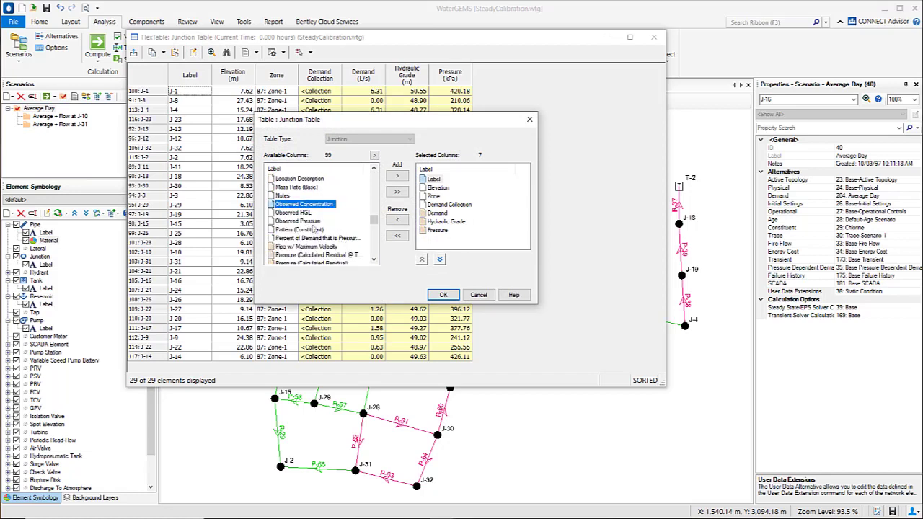
left_click(300, 213)
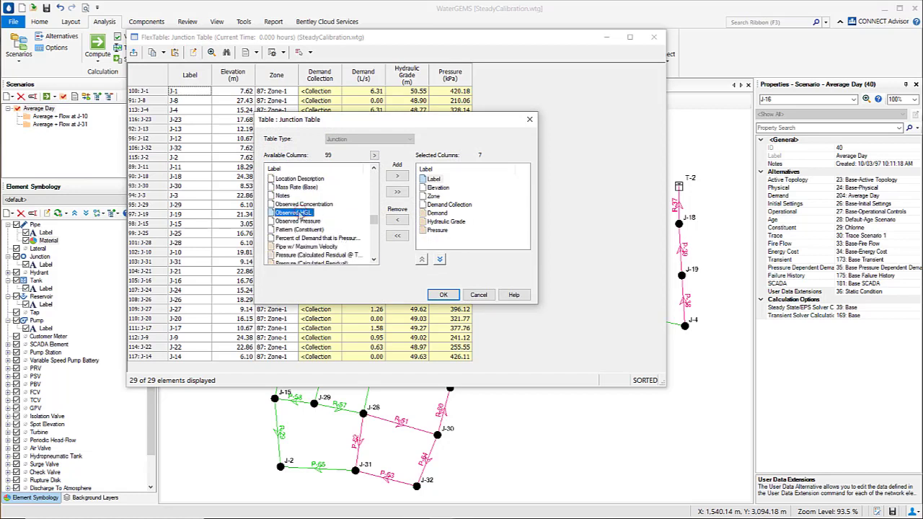
left_click(398, 177)
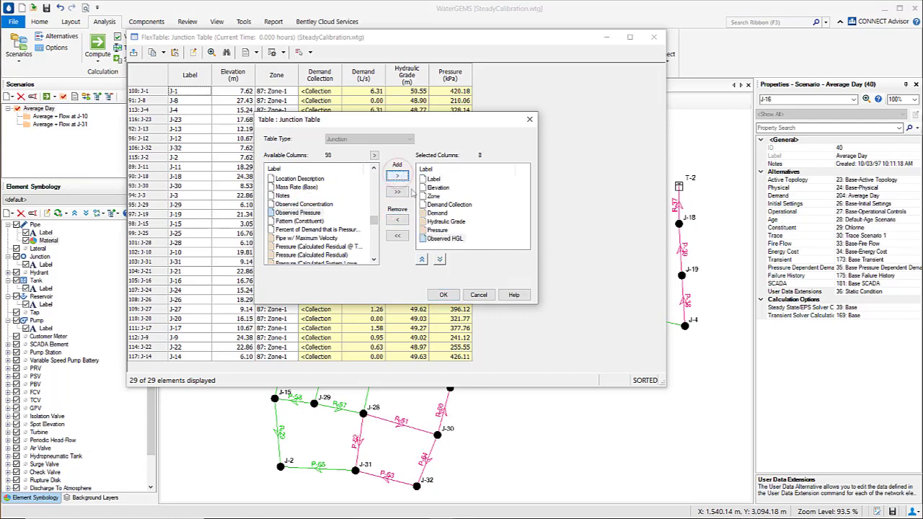
- Place the Hydraulic Grade column directly after Observed HGL and compare both columns for the Average Day junctions with field data
left_click(444, 222)
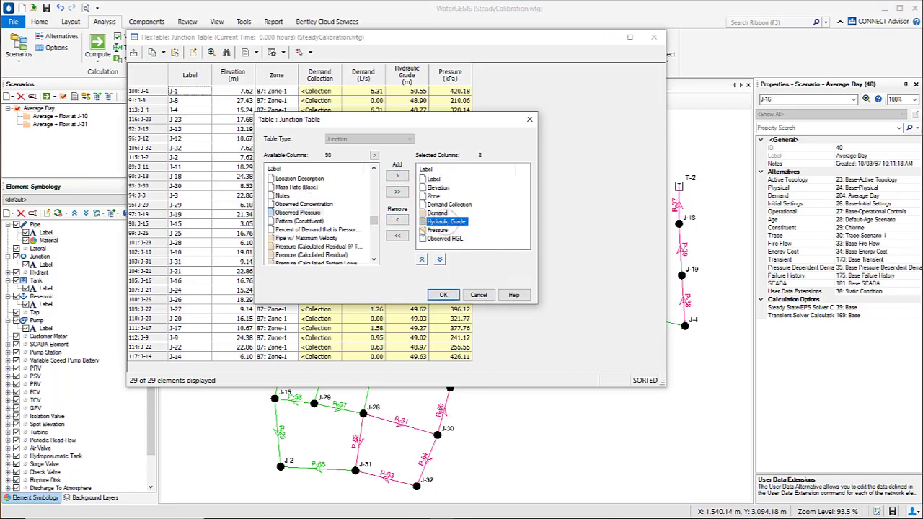
left_click(440, 260)
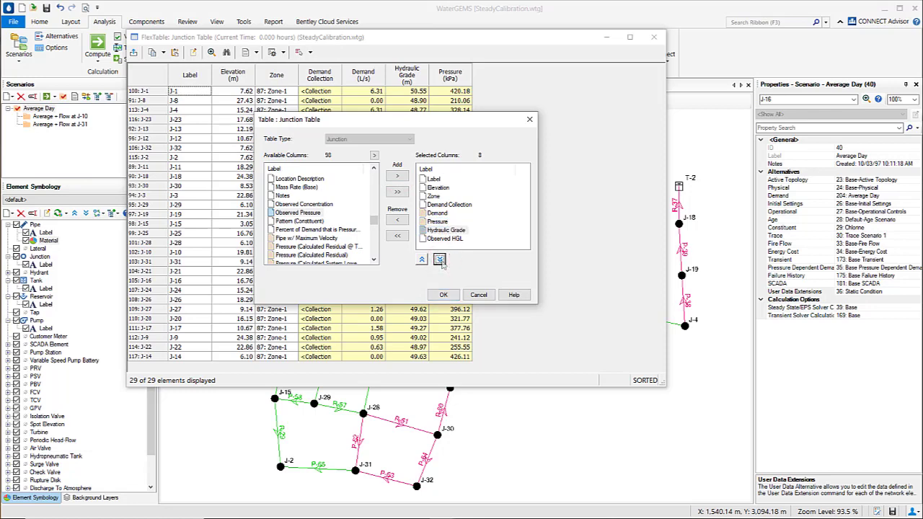
left_click(440, 260)
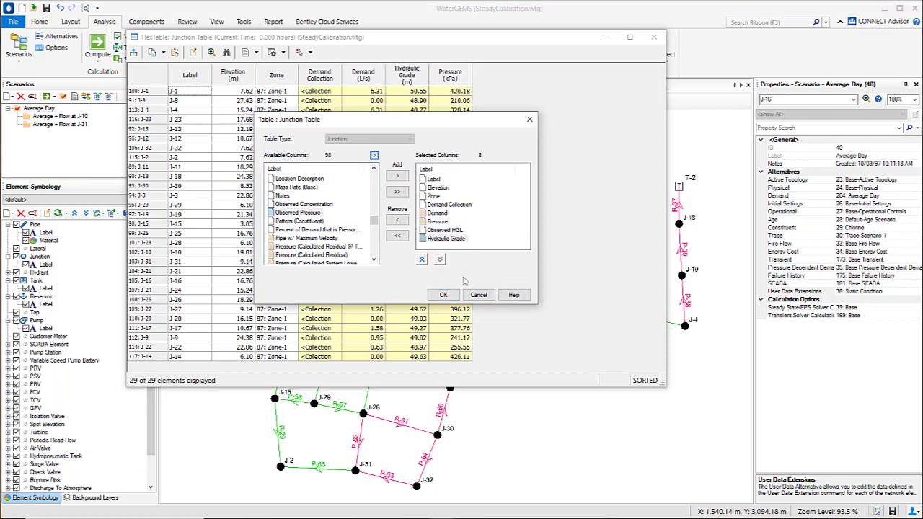
left_click(443, 295)
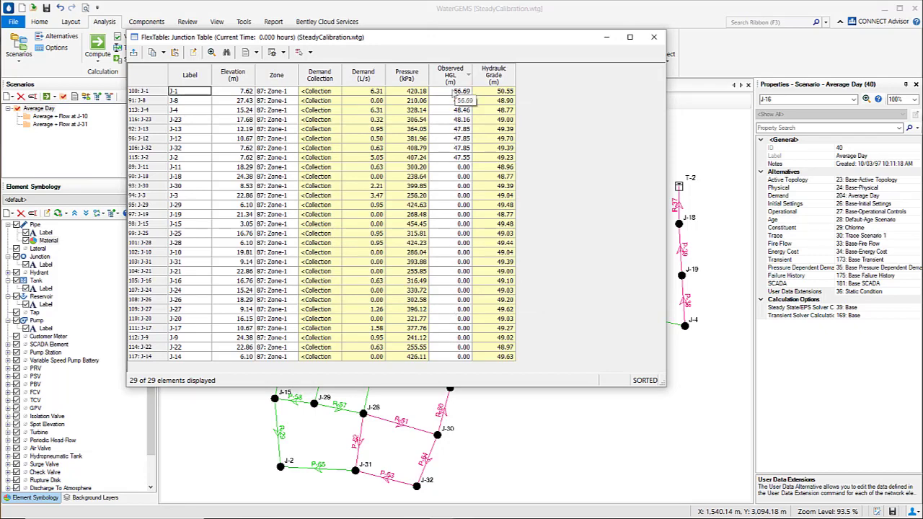
left_click_drag(454, 93, 497, 163)
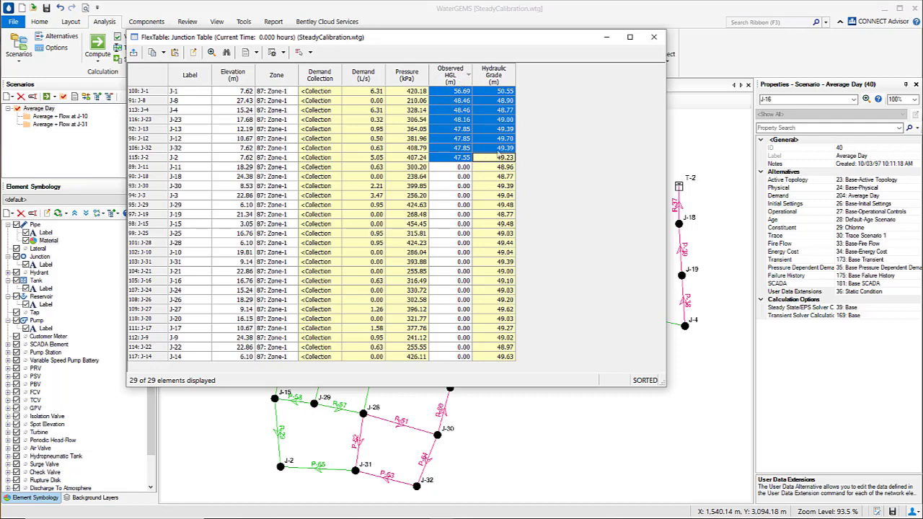
left_click(653, 37)
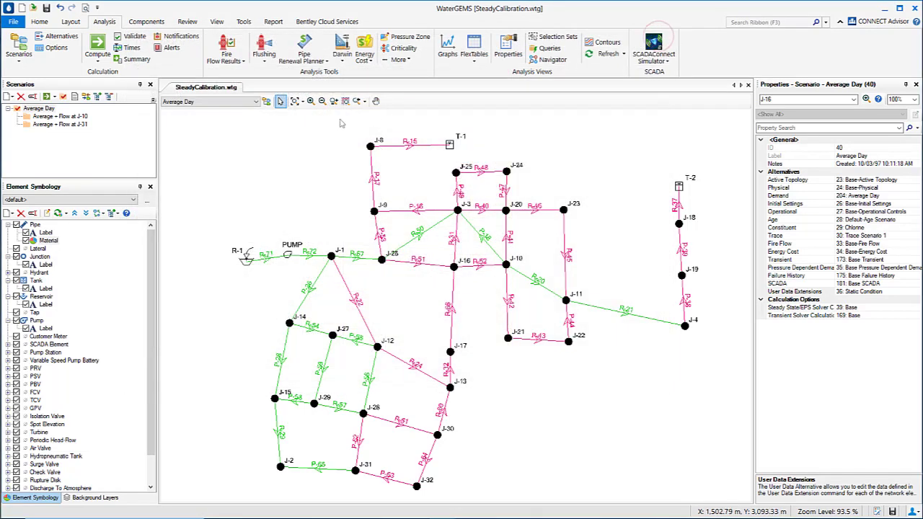
- Make Average + Flow at J-10 the current scenario
left_click(75, 117)
left_click(63, 96)
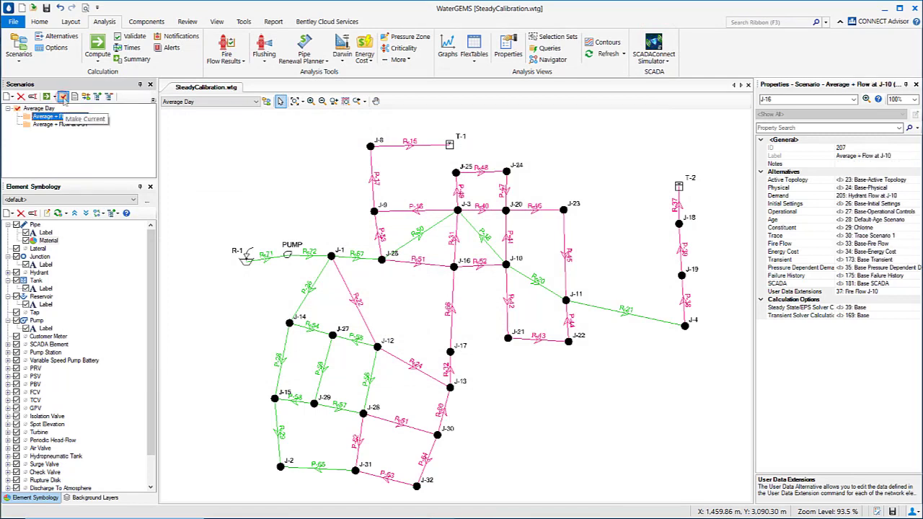
left_click(257, 102)
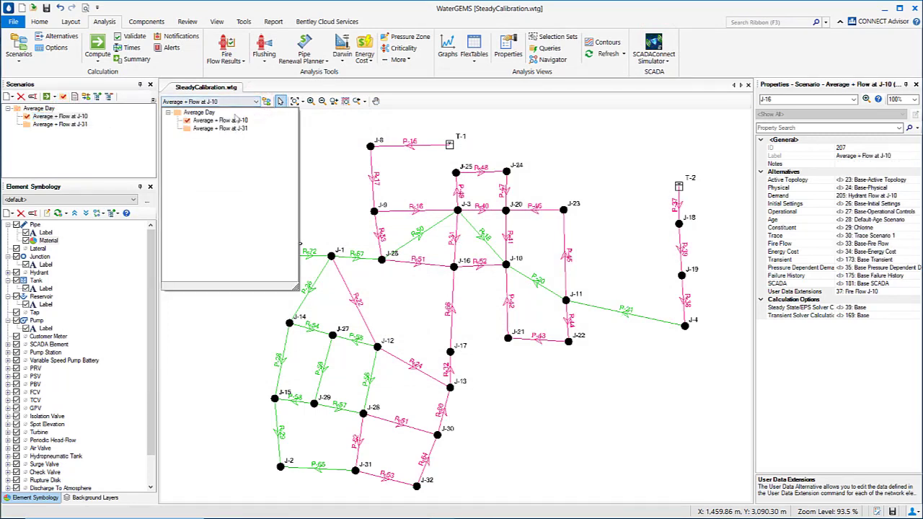
left_click(73, 117)
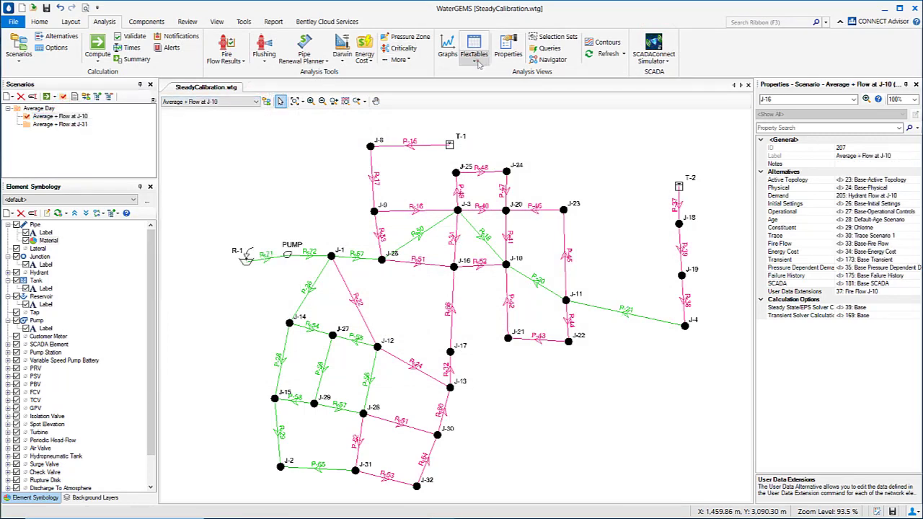
- Compare Observed HGL with Hydraulic Grade at J-1, J-13 and J-10 in the junction FlexTable, and close the table
left_click(473, 56)
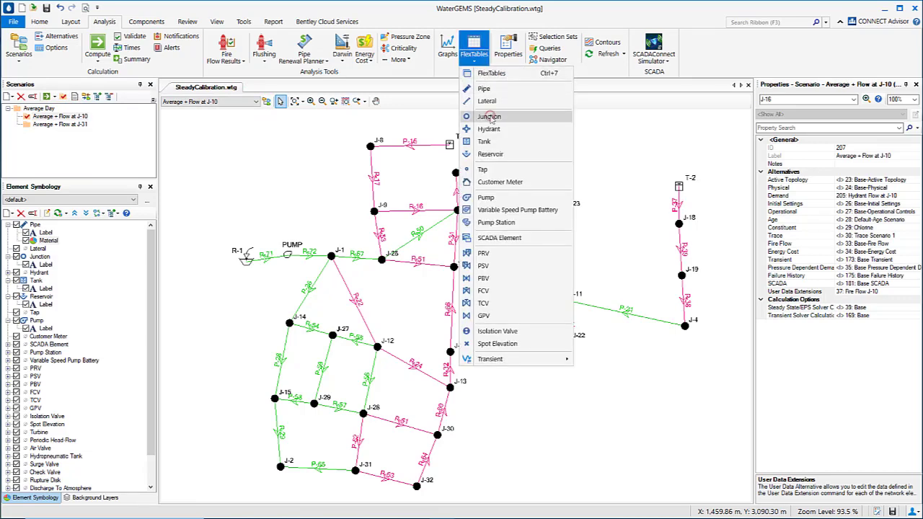
left_click(489, 117)
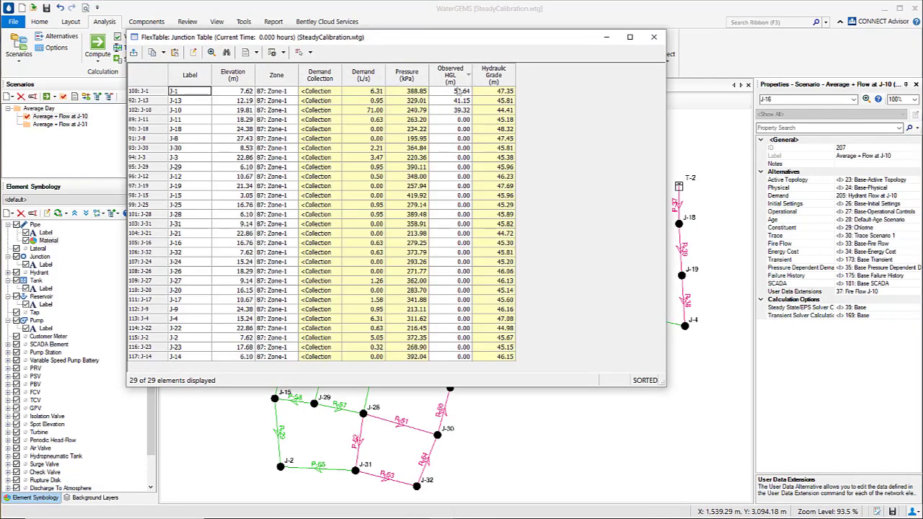
left_click_drag(443, 92, 487, 114)
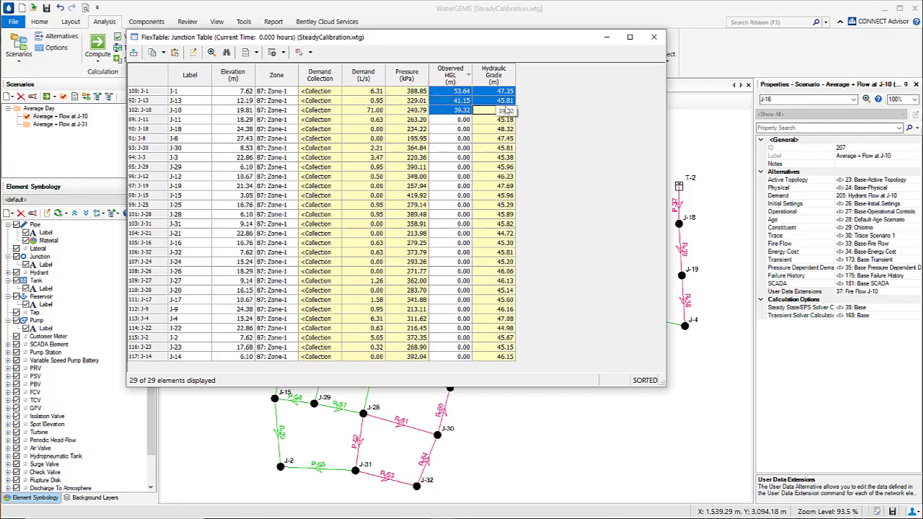
left_click(653, 37)
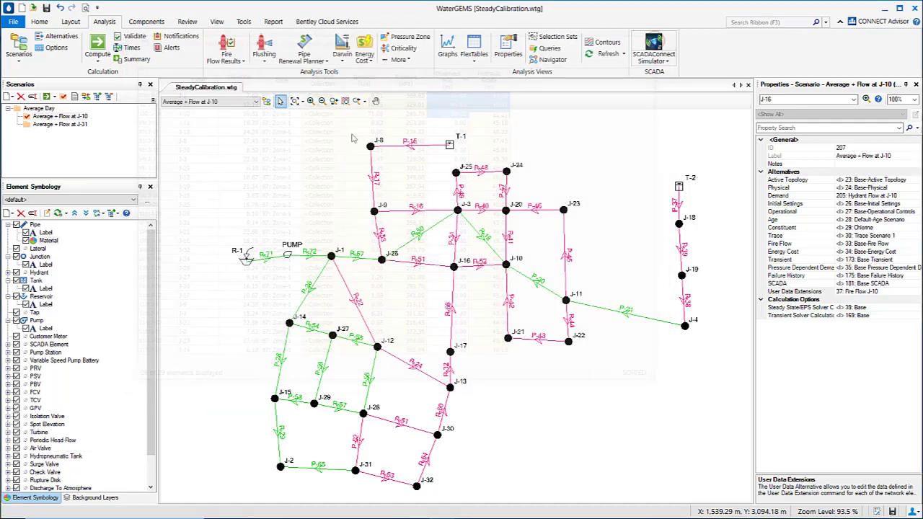
- Make Average + Flow at J-31 the current scenario and compare Observed HGL with Hydraulic Grade at J-1, J-13 and J-31 in the junction FlexTable
left_click(71, 126)
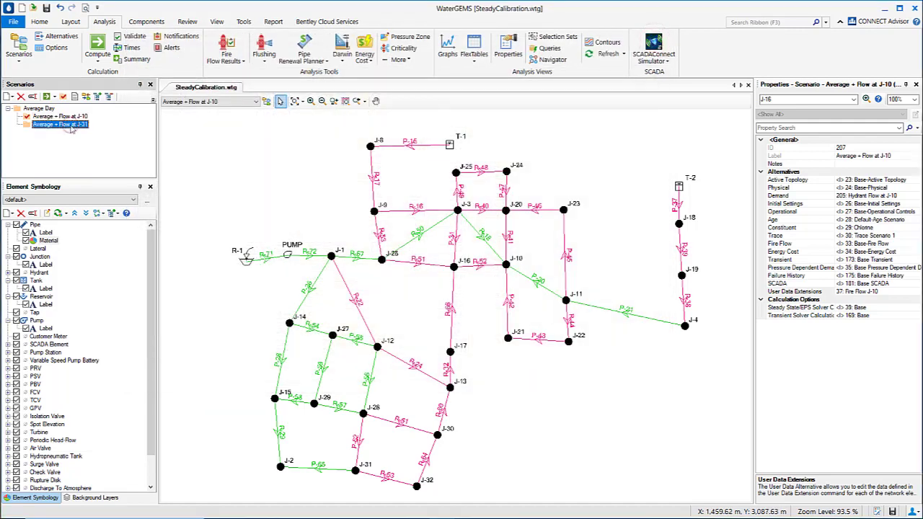
left_click(63, 96)
left_click(475, 61)
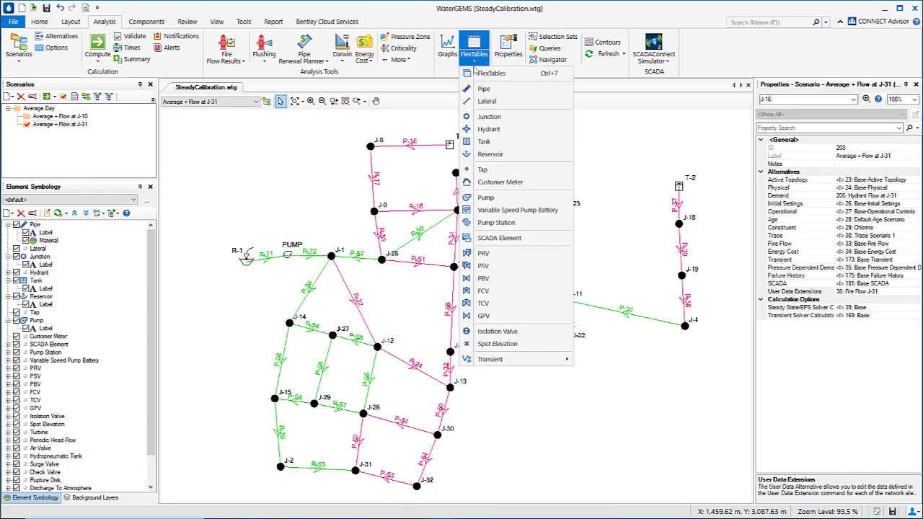
left_click(481, 115)
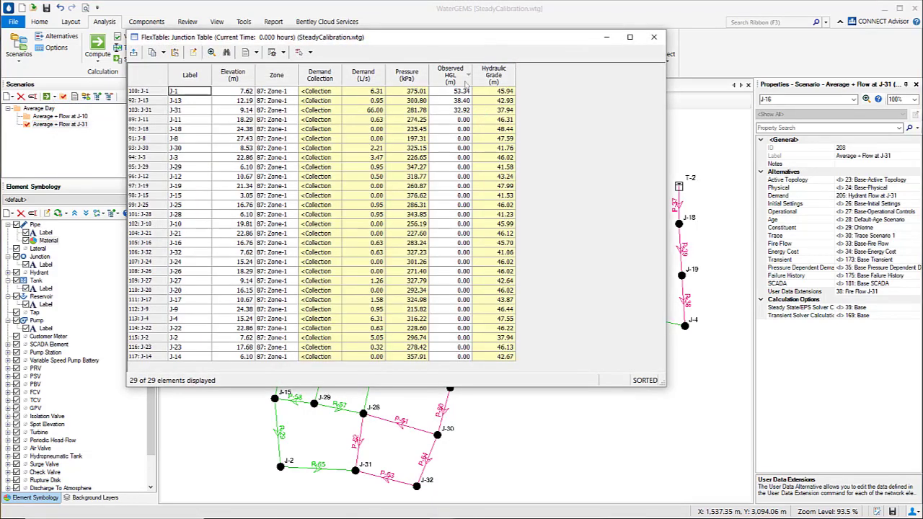
left_click(452, 92)
left_click_drag(453, 93, 507, 115)
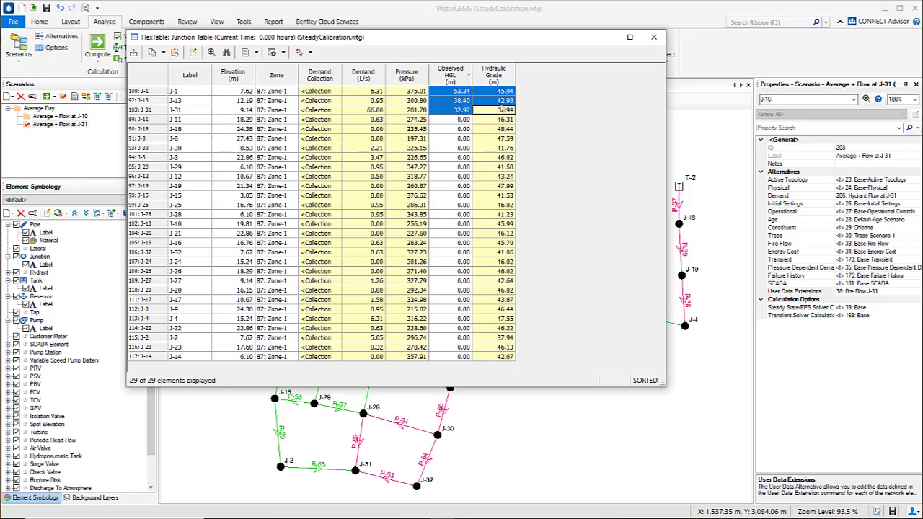
left_click(653, 37)
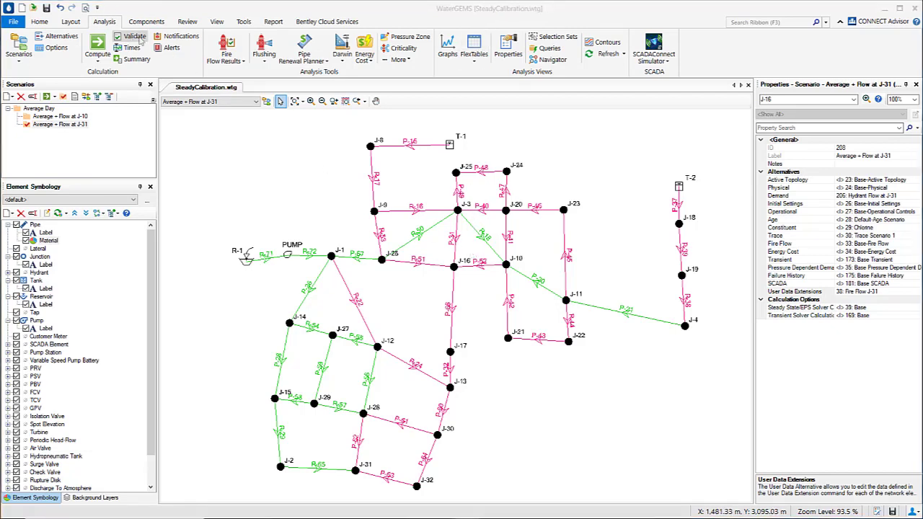
- Add a child demand alternative named 2X Average Day under Base-Demand
left_click(65, 40)
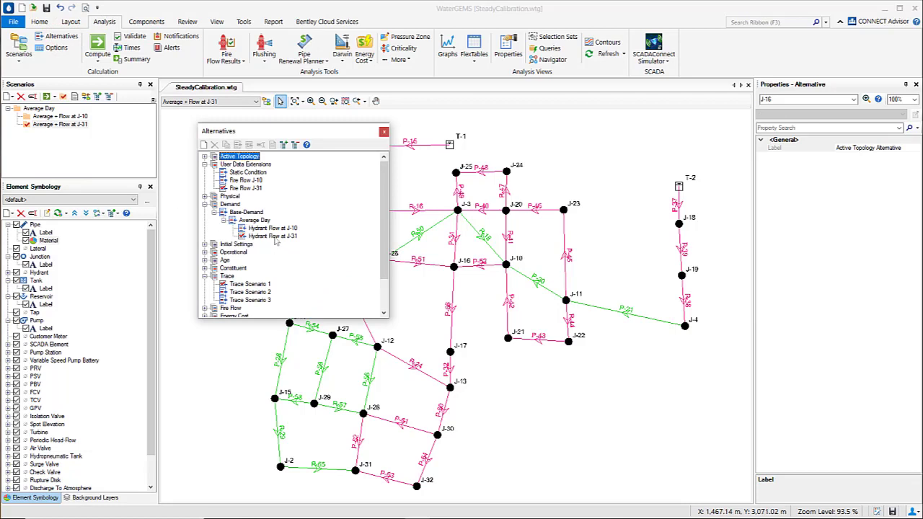
left_click(257, 212)
right_click(261, 213)
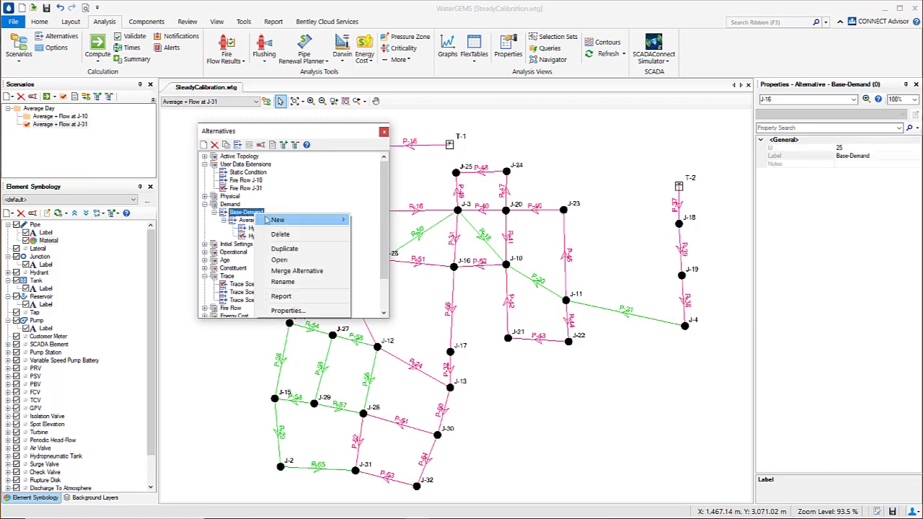
left_click(378, 220)
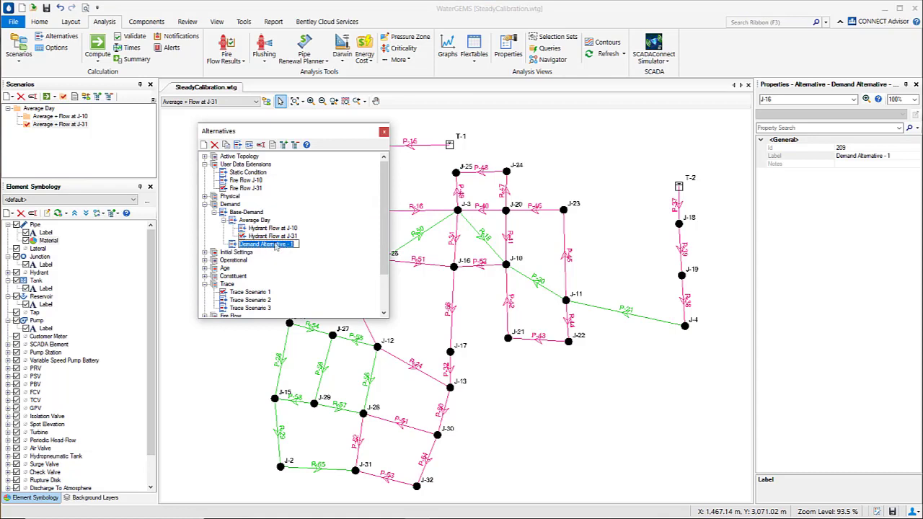
type("2X Average Day")
key("Return")
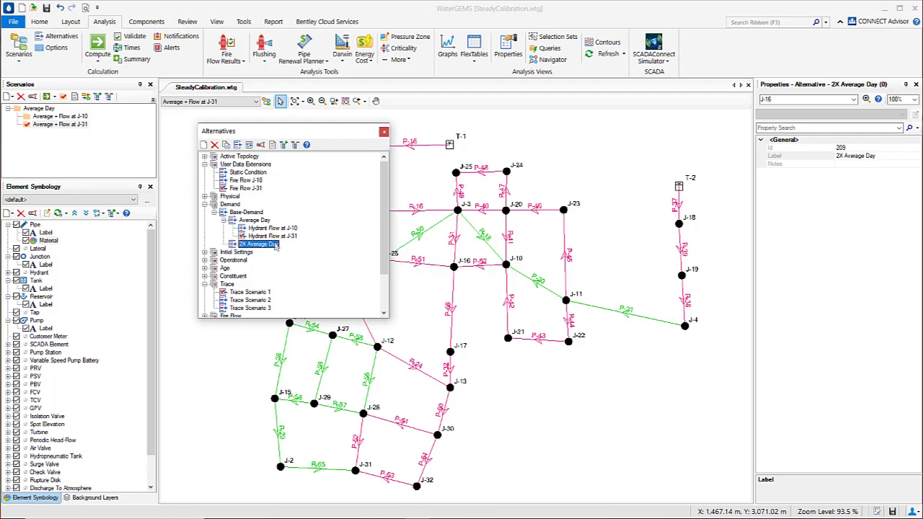
- Add a child demand alternative under 2X Average Day and name it 2X Avg. Day + FF at J-10
right_click(275, 246)
mouse_move(298, 251)
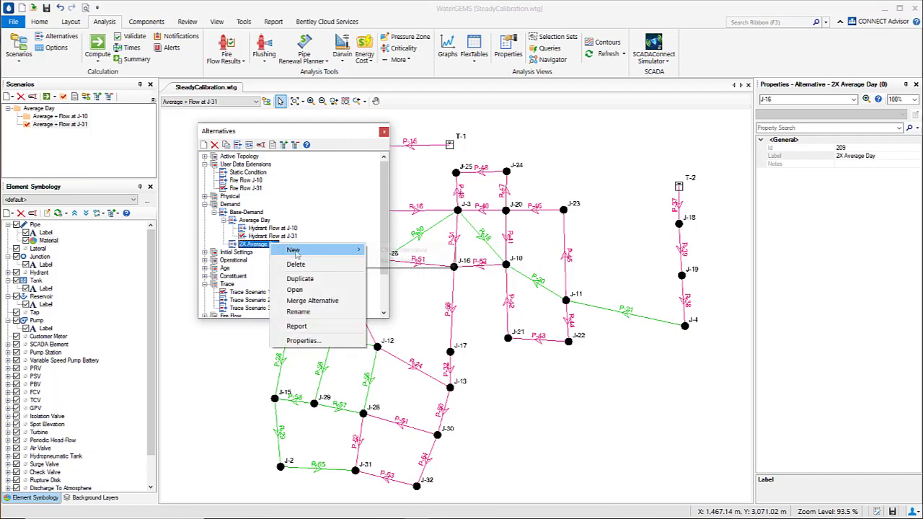
left_click(432, 250)
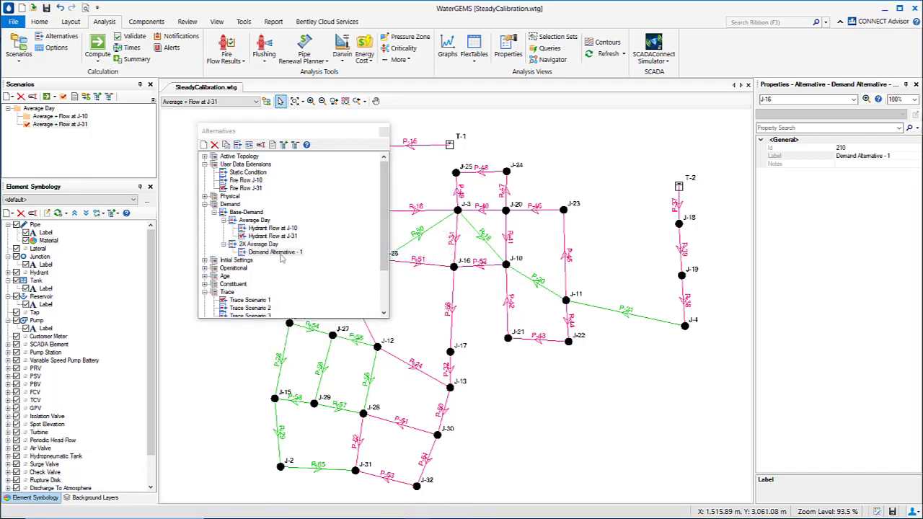
left_click(257, 245)
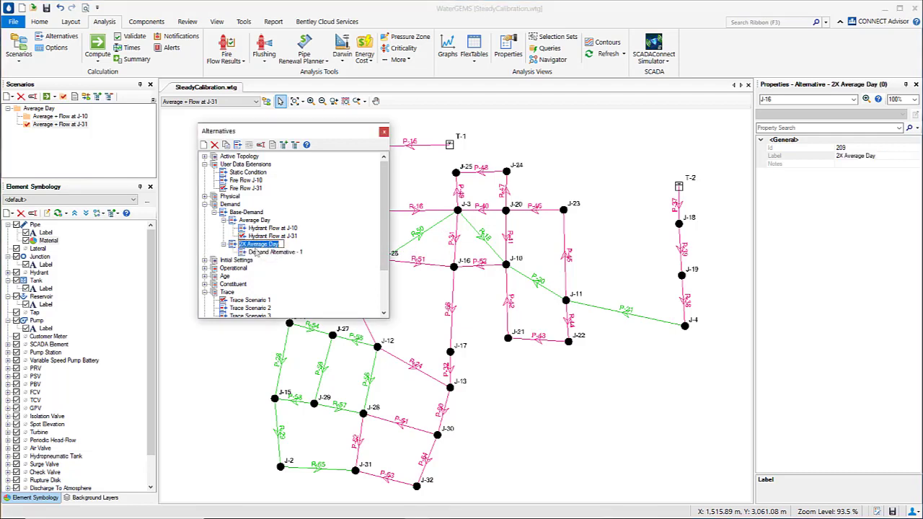
left_click(259, 252)
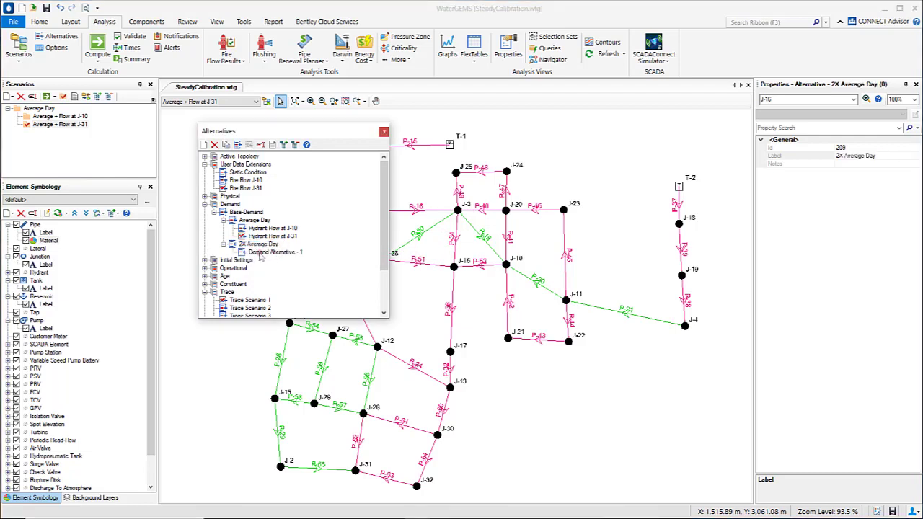
left_click(259, 254)
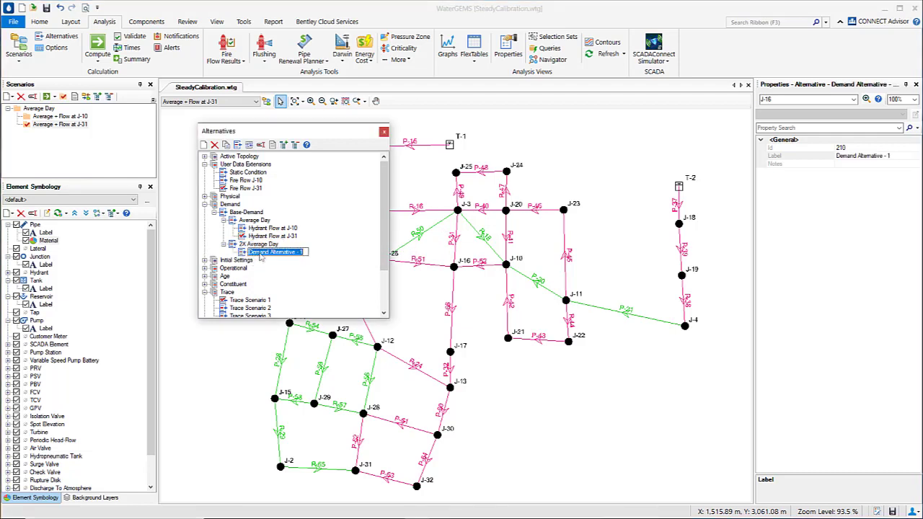
type("2X Average Day")
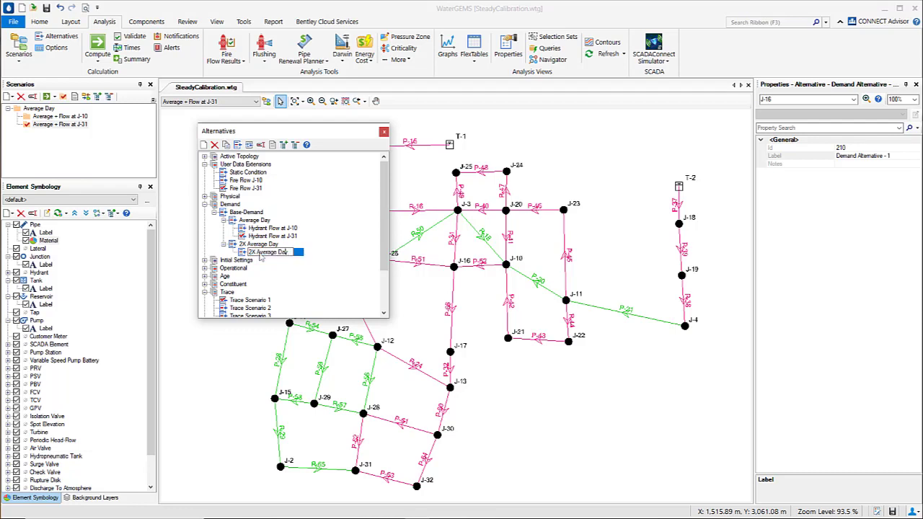
key("BackSpace")
key("BackSpace")
key("BackSpace")
key("BackSpace")
type("at J-10")
key("Return")
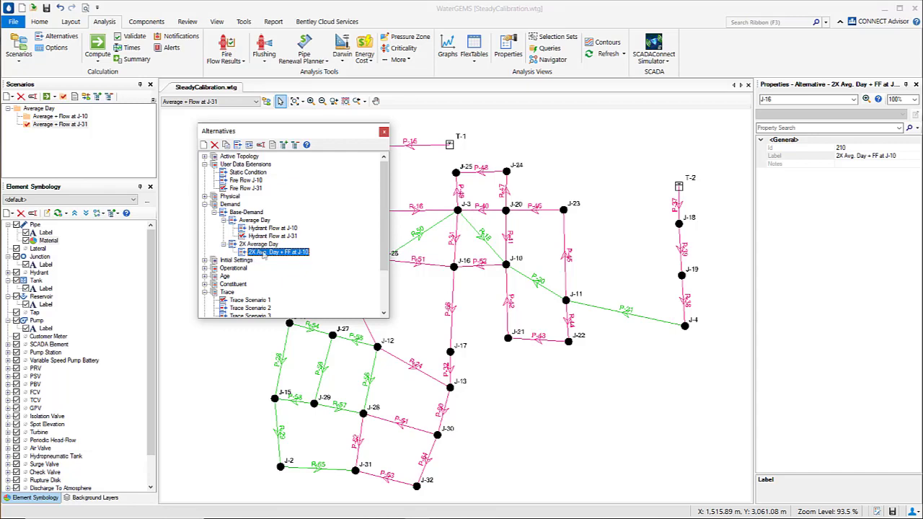
- Add a second child demand alternative under 2X Average Day, reusing the copied name as 2X Avg. Day + FF at J-31
left_click(264, 254)
key("ctrl+c")
right_click(266, 245)
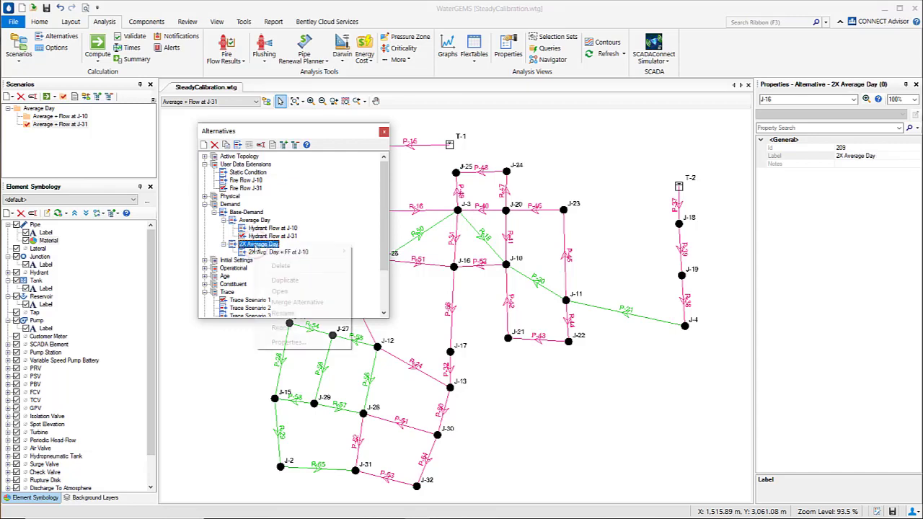
mouse_move(302, 255)
left_click(397, 252)
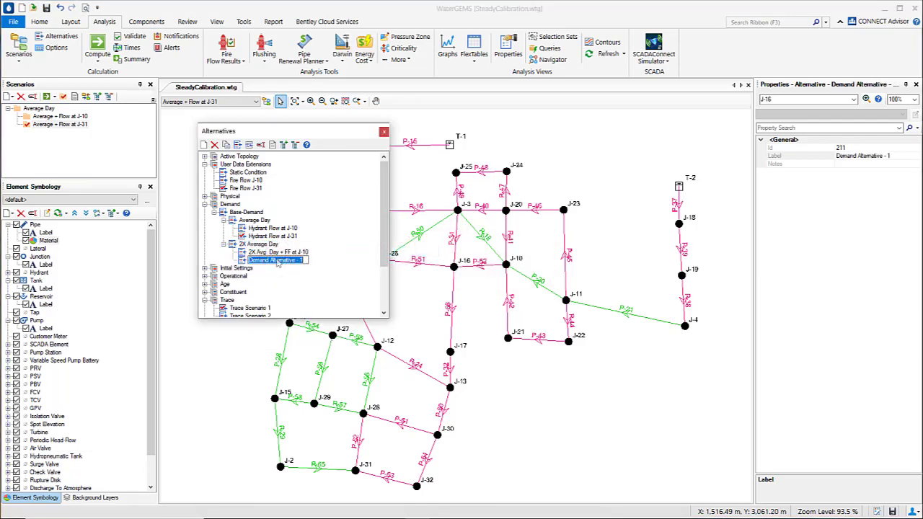
key("ctrl+v")
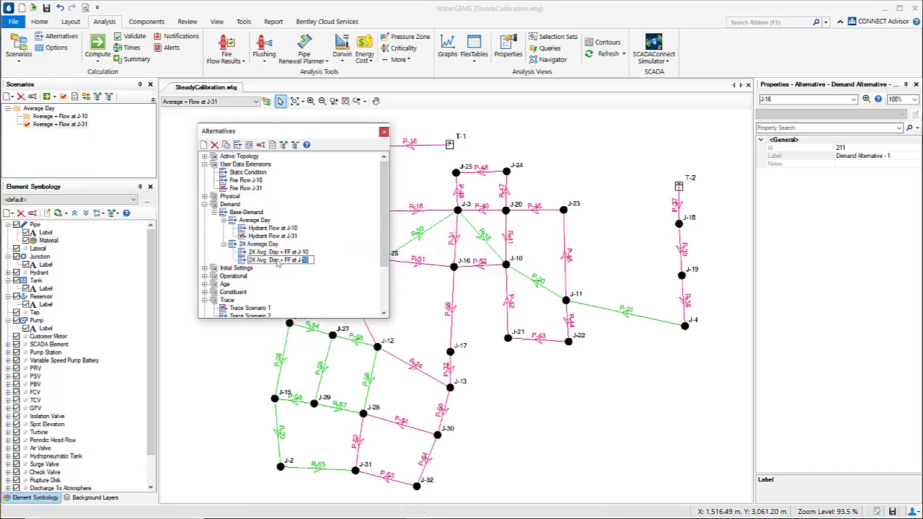
type("31")
key("Return")
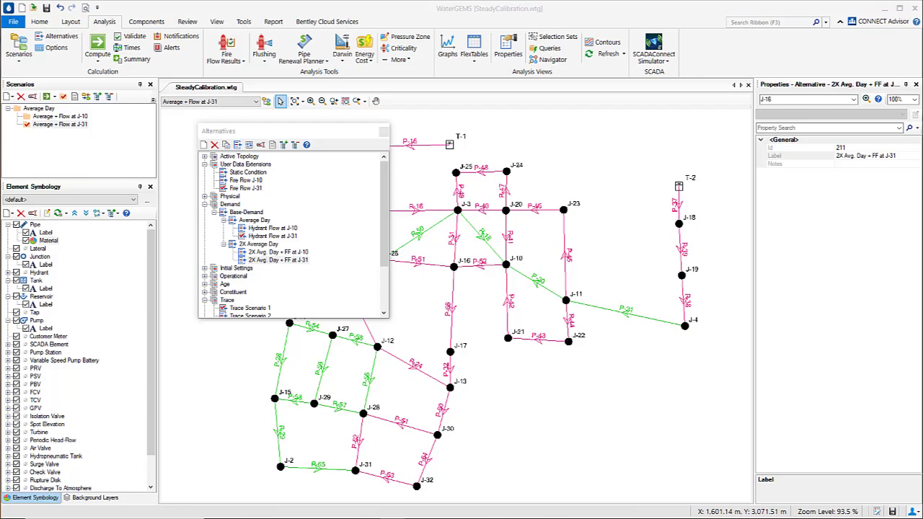
- In the 2X Avg. Day + FF at J-10 alternative, set junction J-10's base demand to 77 L/s and close the alternative
left_click(296, 253)
double_click(294, 253)
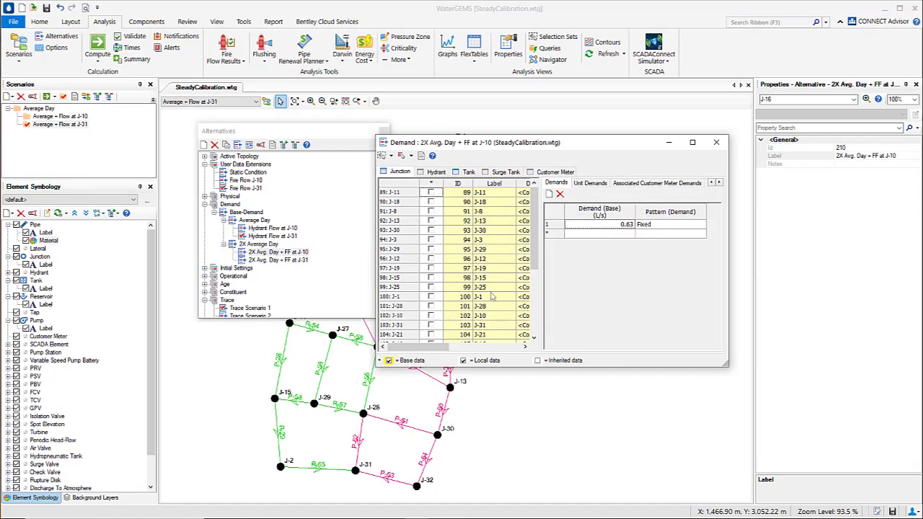
scroll(492, 295, "down", 1)
left_click(490, 287)
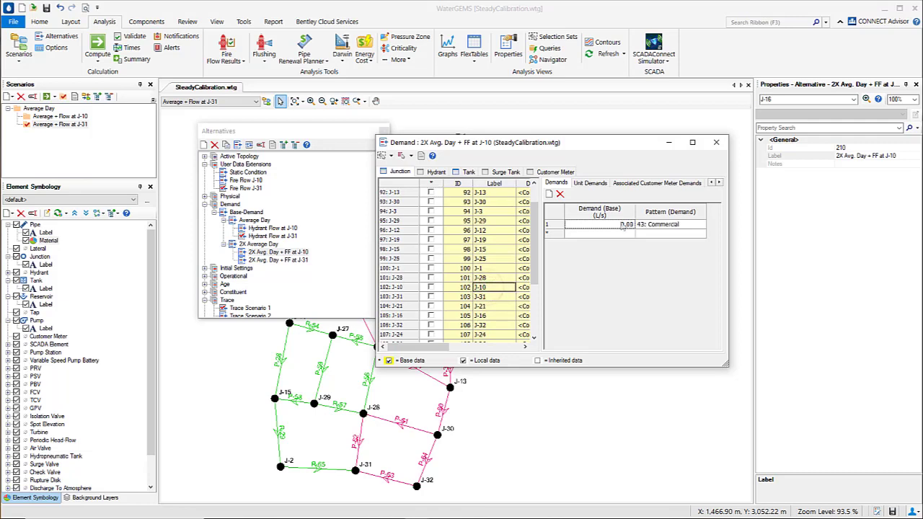
left_click(620, 224)
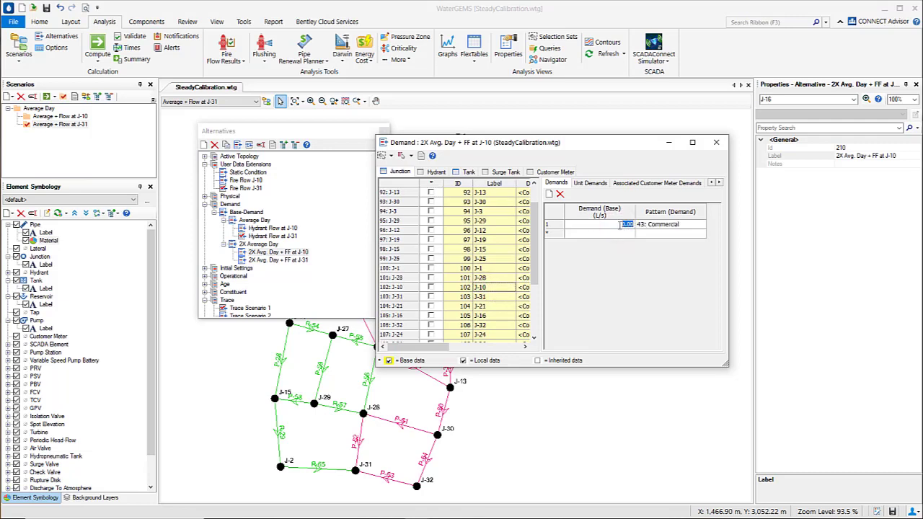
type("77")
key("Return")
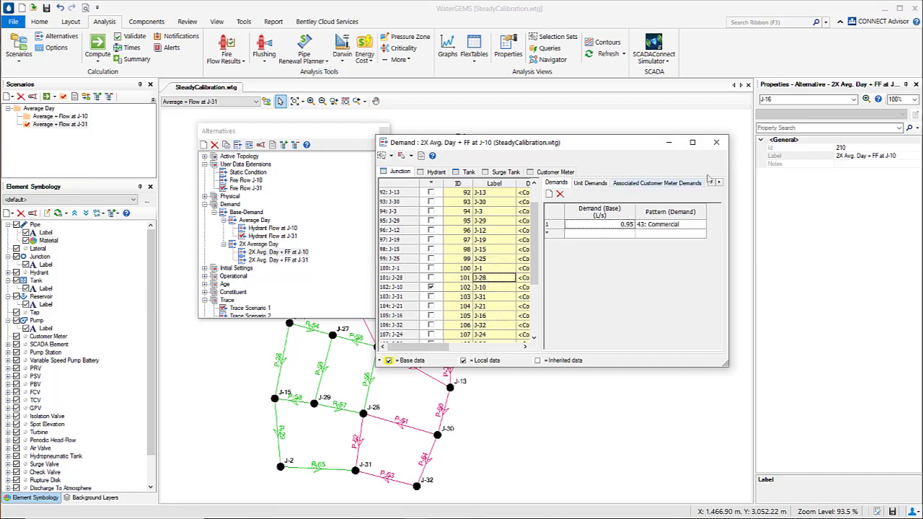
left_click(715, 142)
- In the 2X Avg. Day + FF at J-31 alternative, sort junctions by label, set J-31's base demand to 66 L/s, and close the alternatives
double_click(296, 260)
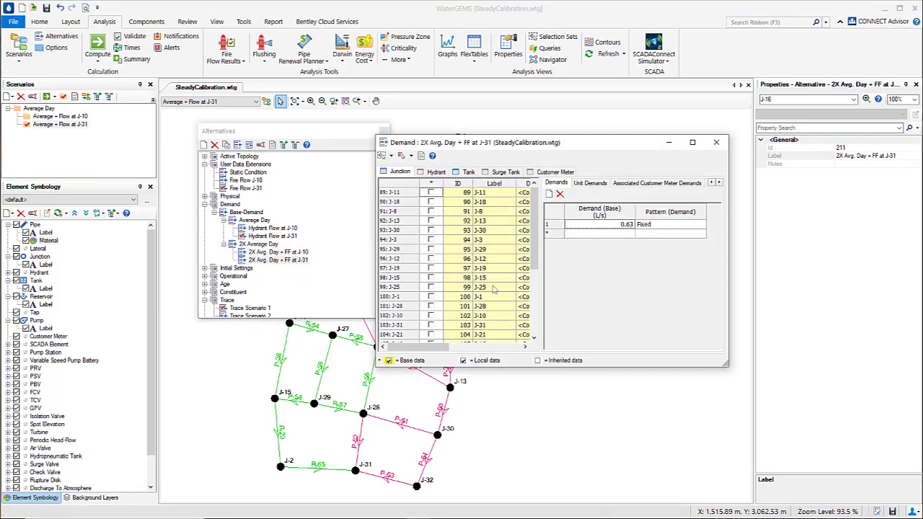
right_click(502, 184)
mouse_move(527, 191)
left_click(620, 192)
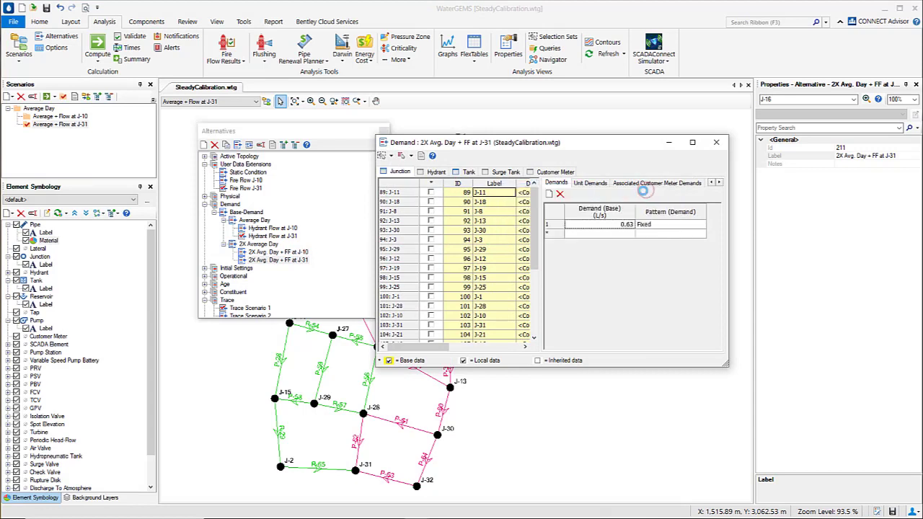
scroll(492, 328, "down", 5)
left_click(492, 326)
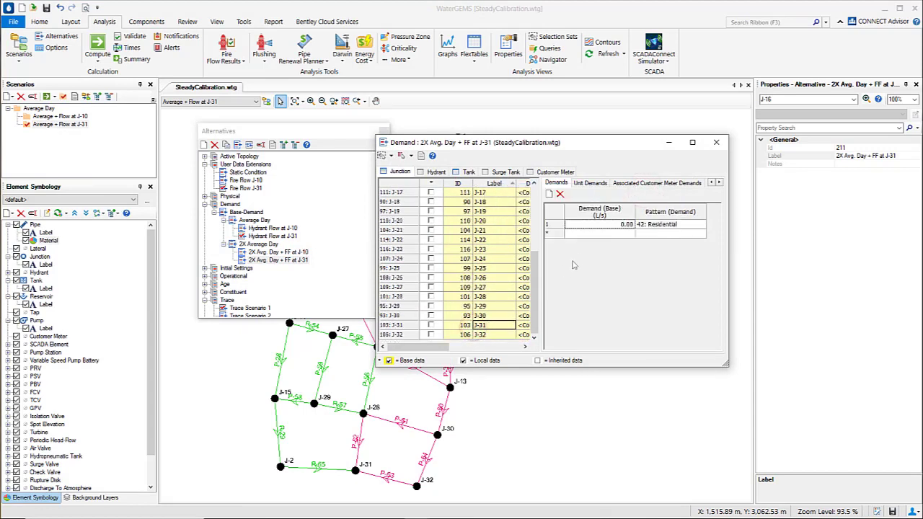
left_click(608, 224)
double_click(607, 224)
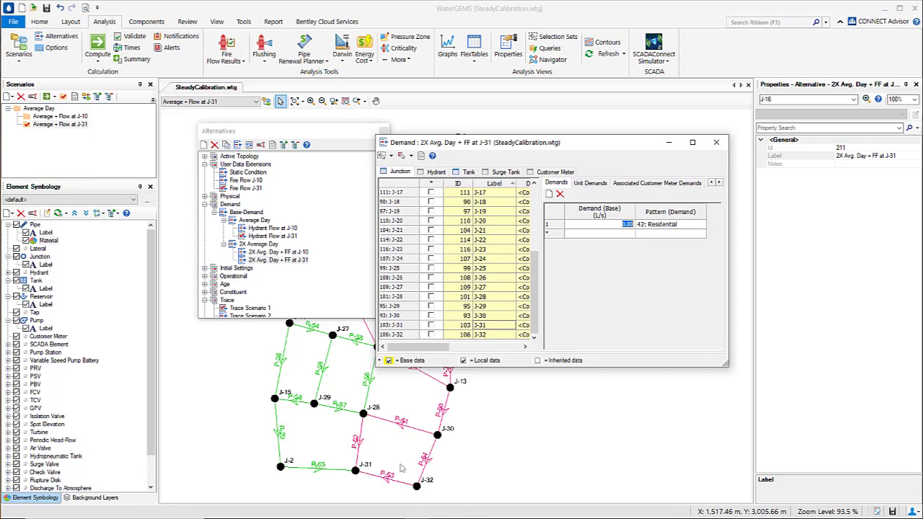
type("66")
left_click(496, 315)
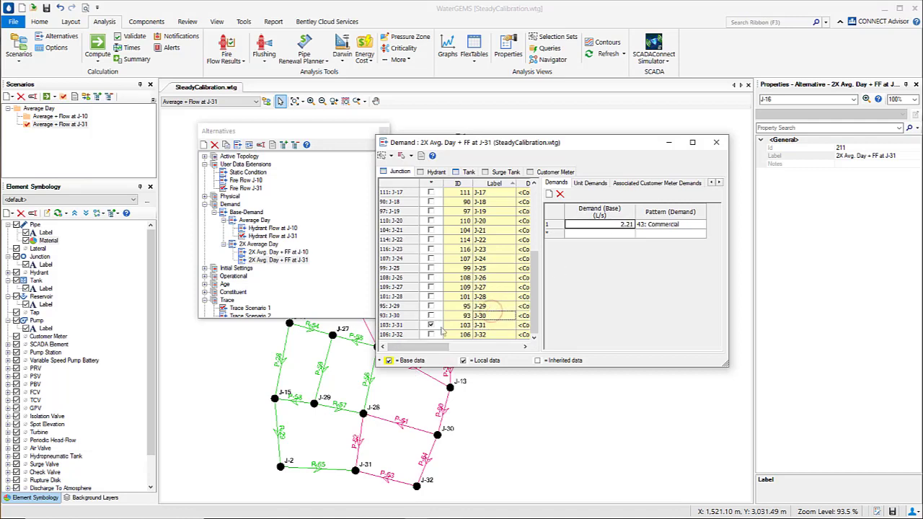
left_click(715, 145)
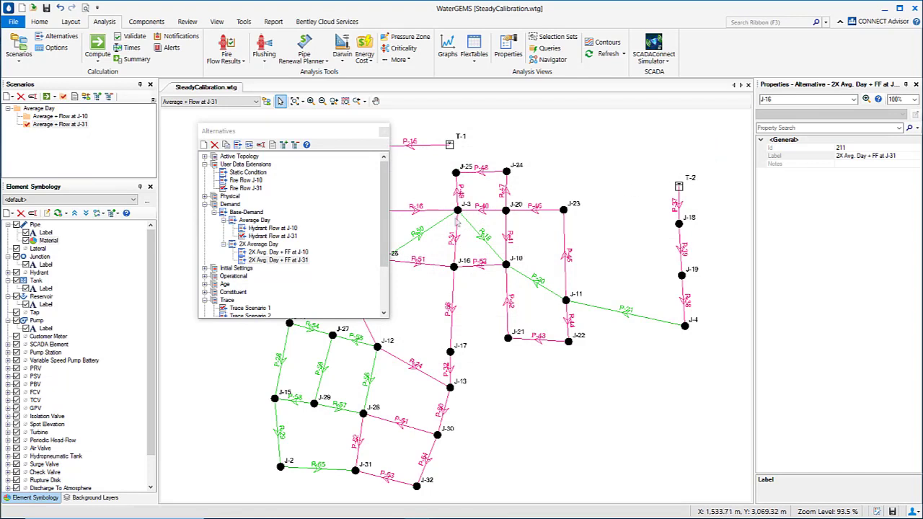
left_click(383, 132)
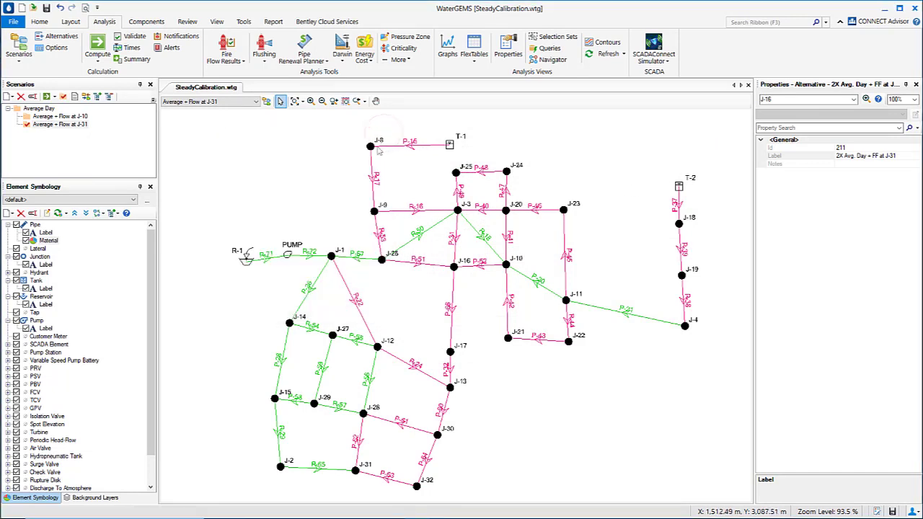
- Create a new base scenario named 2X Average Day
left_click(40, 109)
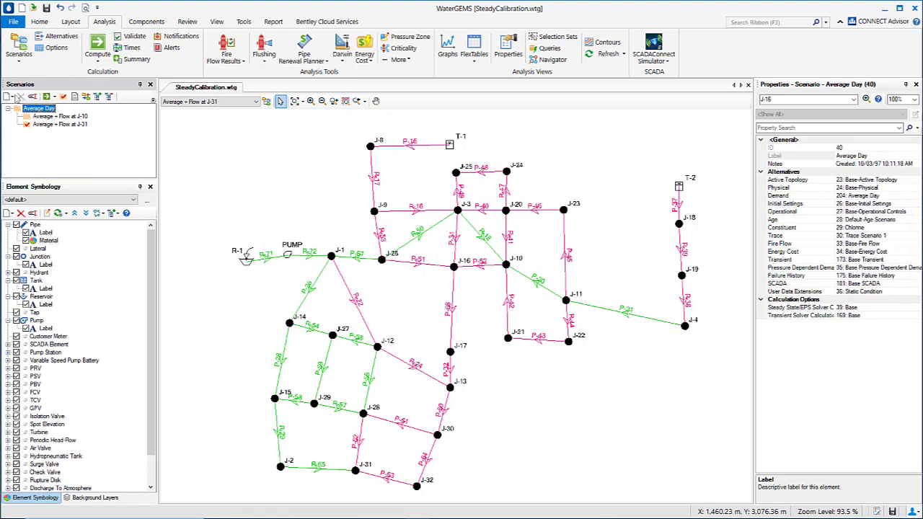
left_click(13, 96)
left_click(32, 121)
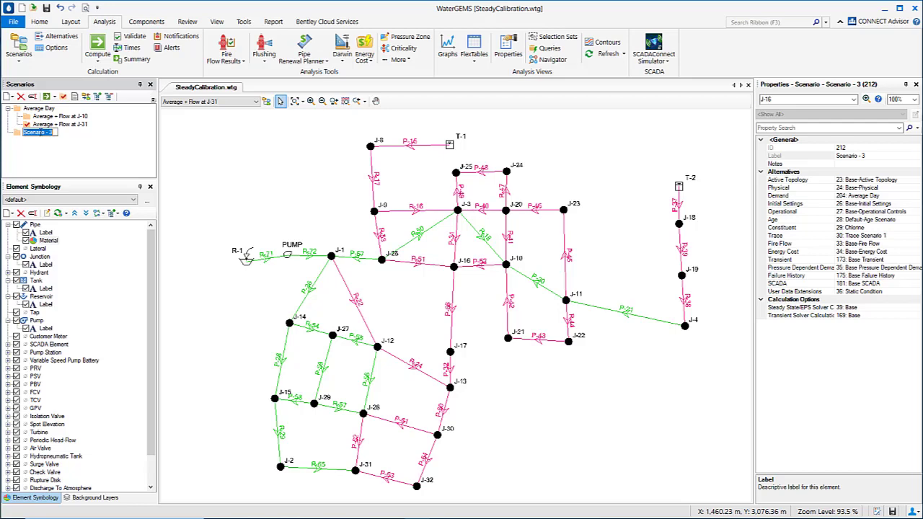
type("2X Average Day")
key("Return")
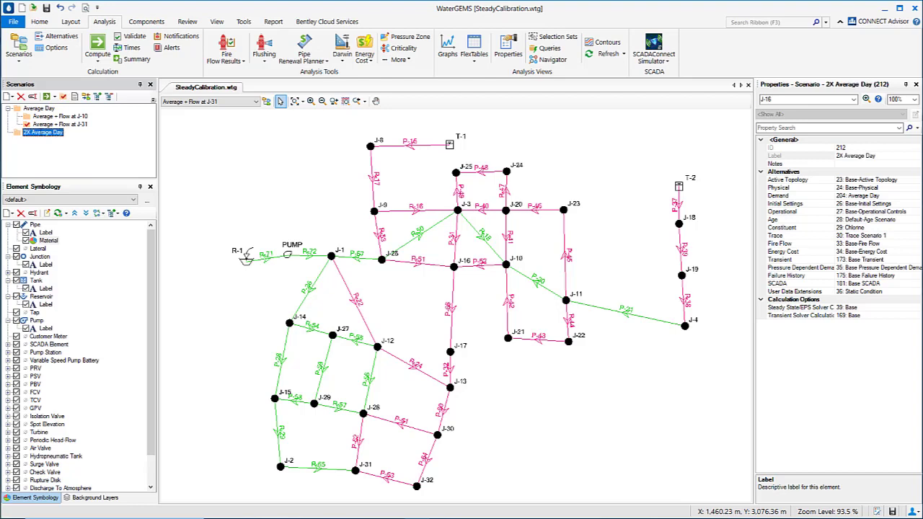
- Copy the 2X Average Day scenario's name and add two child scenarios under that scenario
key("F2")
key("ctrl+c")
key("Return")
right_click(40, 133)
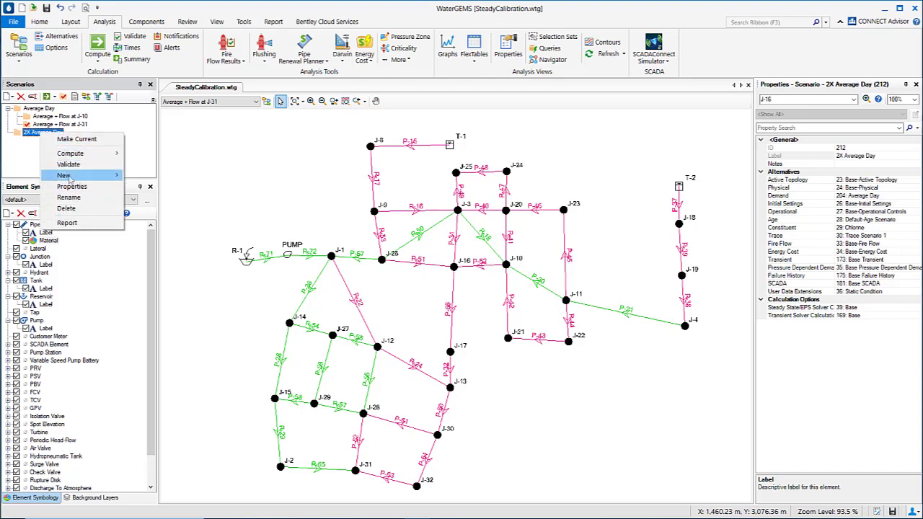
mouse_move(72, 175)
left_click(159, 186)
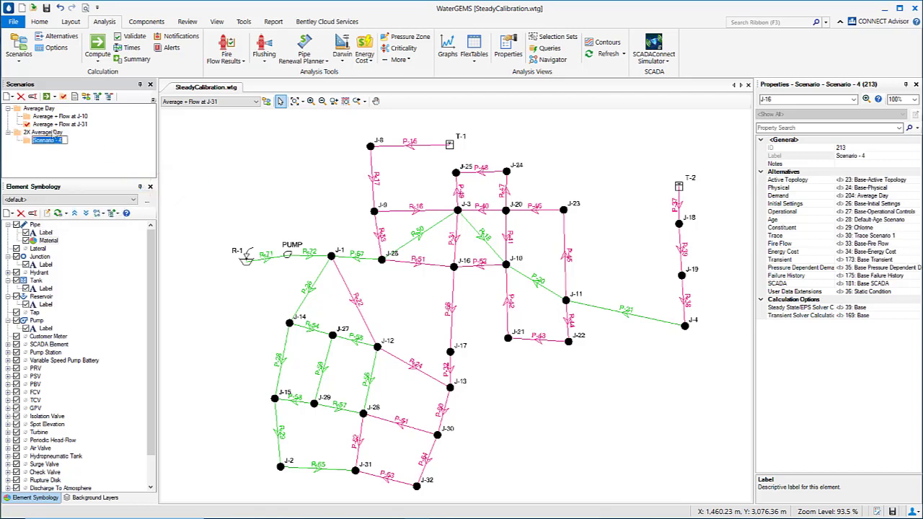
right_click(53, 135)
mouse_move(87, 174)
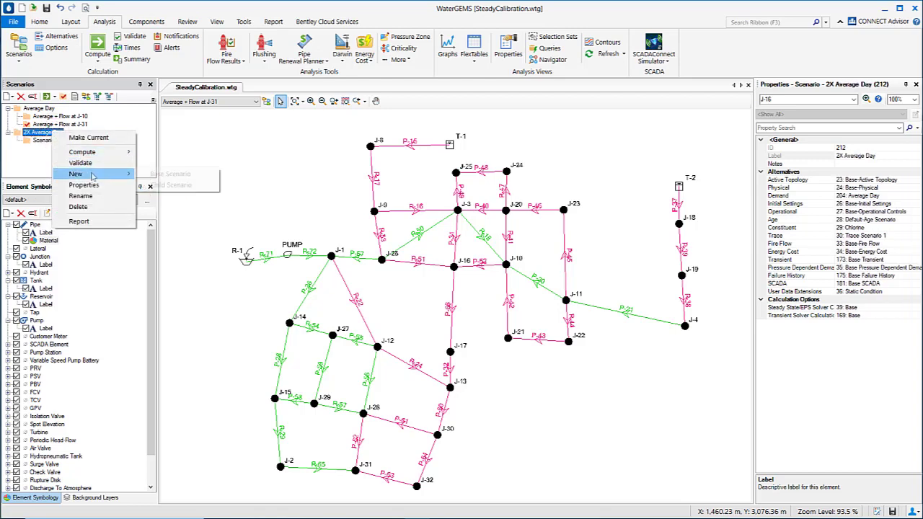
left_click(176, 187)
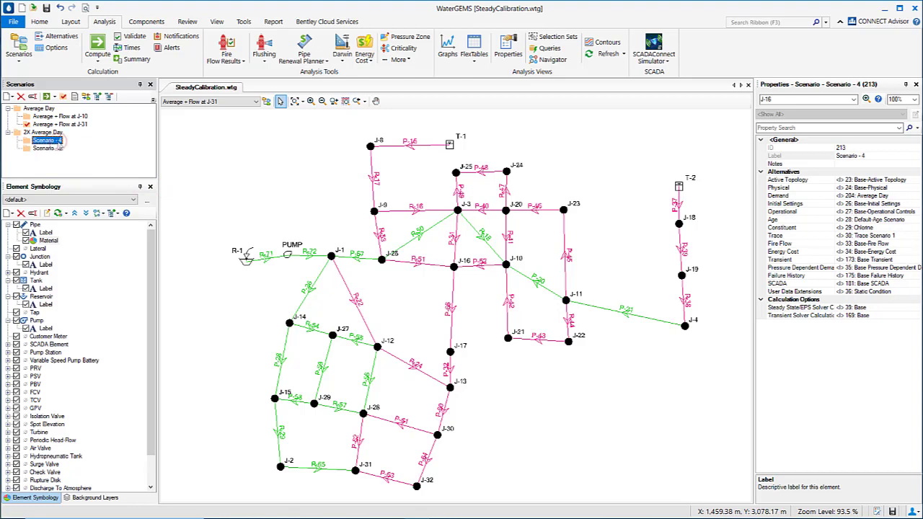
- Rename the first child scenario as 2X Average Day + J-10 and the second as 2X Average Day + J-31
type("2X Average Day + J")
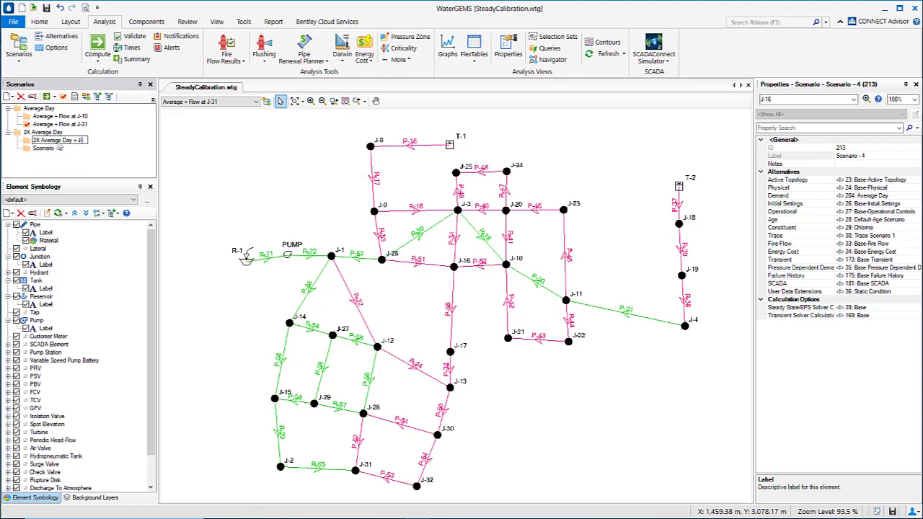
type("-10")
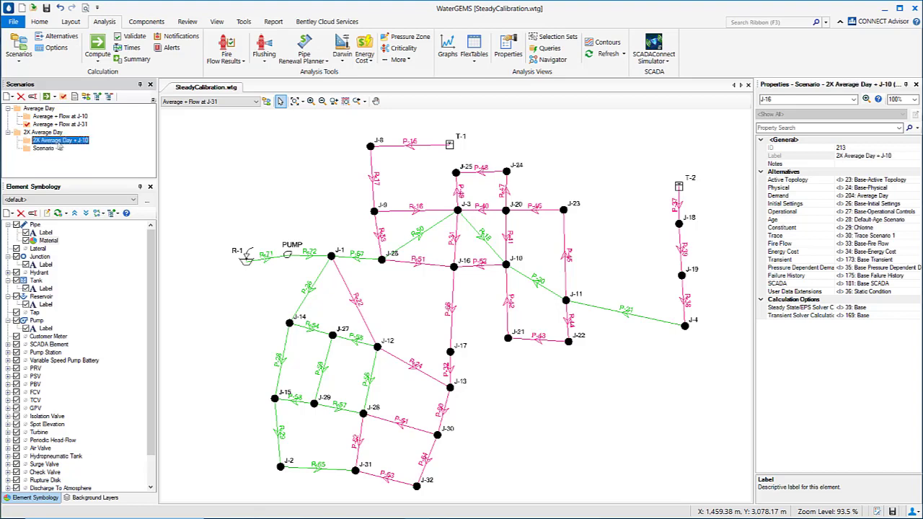
left_click(47, 147)
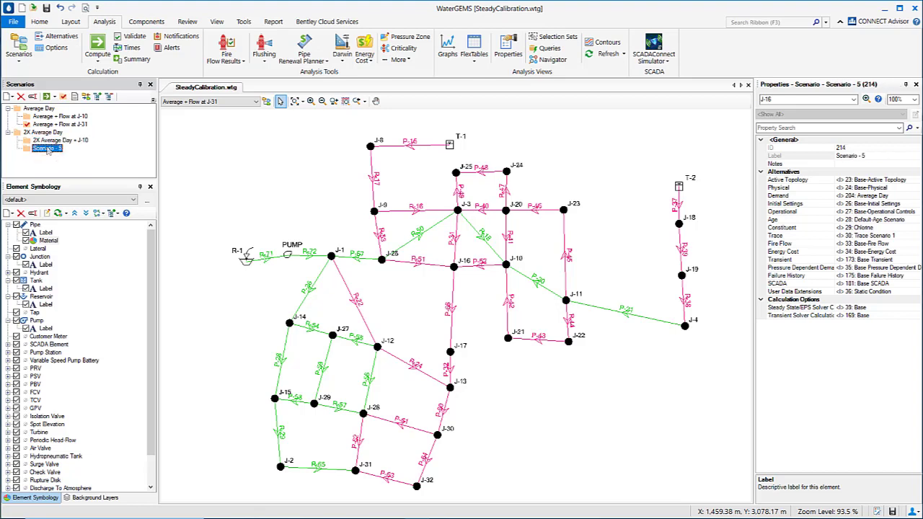
key("F2")
key("ctrl+v")
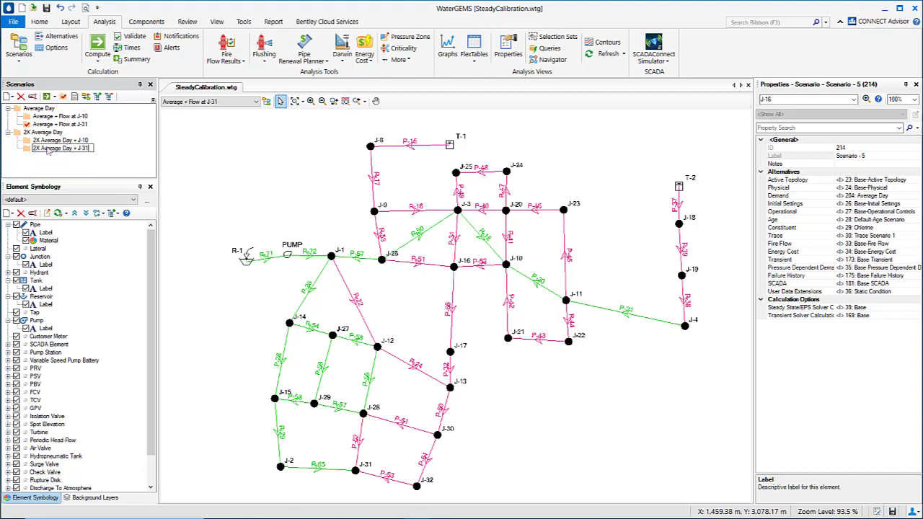
key("Return")
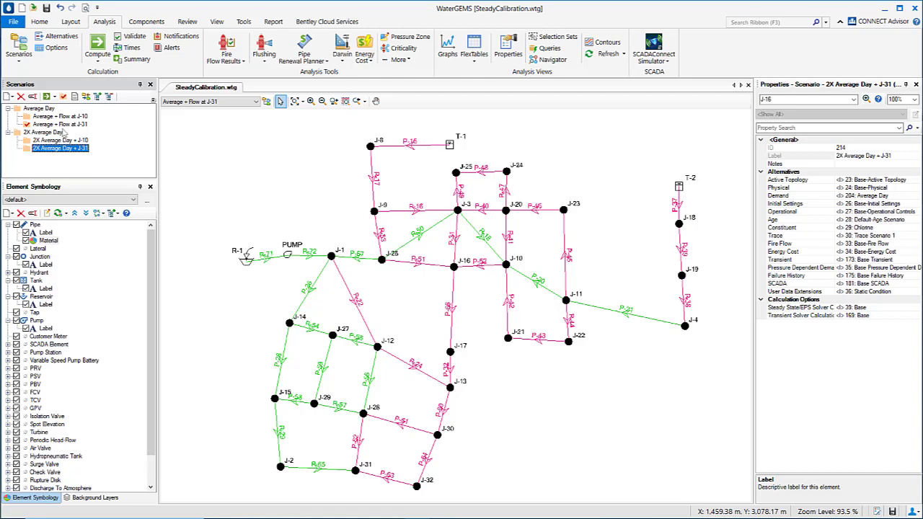
- Assign the 2X Average Day demand alternative to the 2X Average Day scenario
left_click(48, 133)
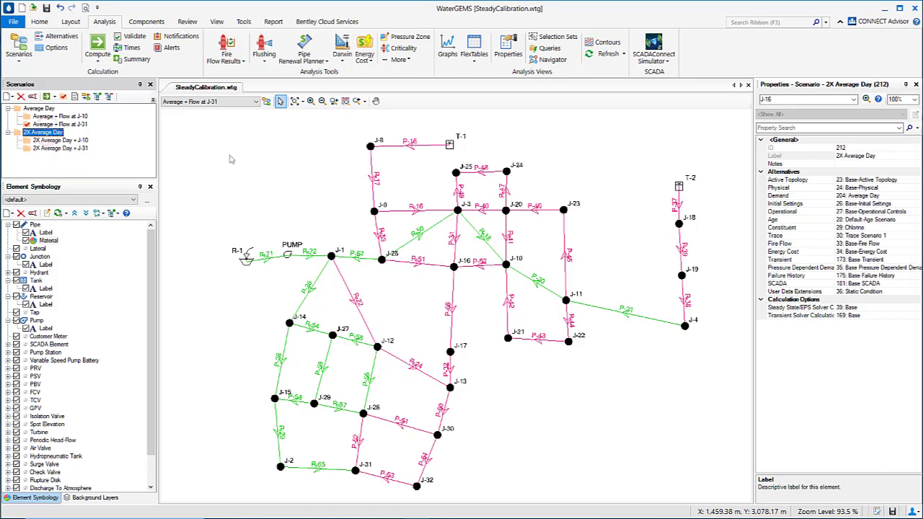
left_click(881, 196)
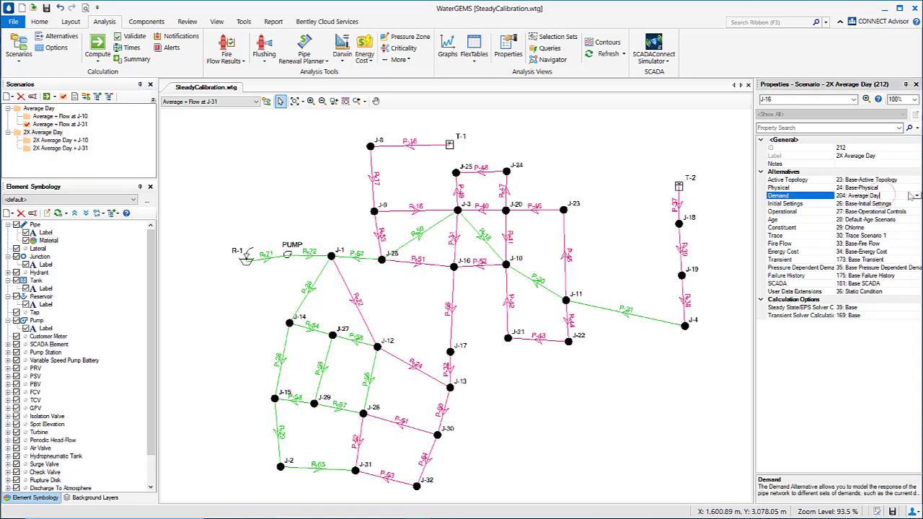
left_click(916, 196)
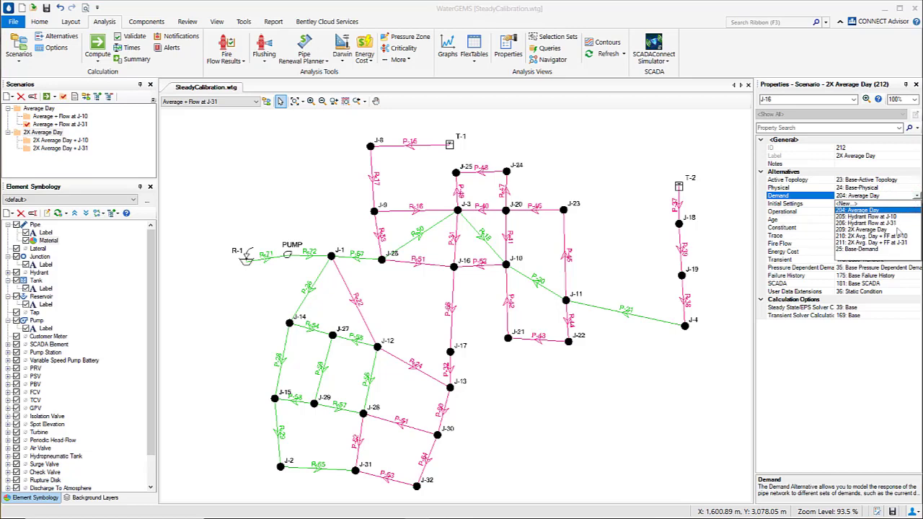
left_click(873, 229)
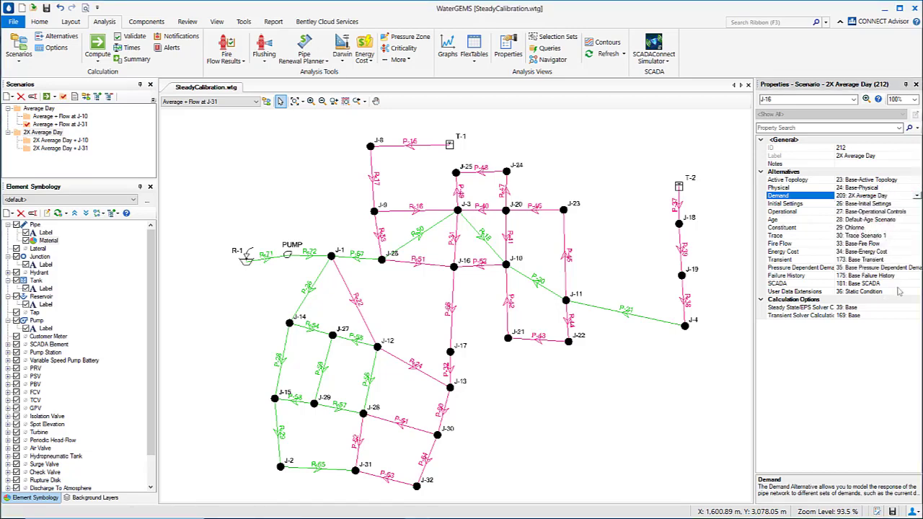
- For scenario 2X Average Day + J-10, assign demand alternative 2X Avg. Day + FF at J-10 and user data extensions Fire Flow J-10
left_click(58, 140)
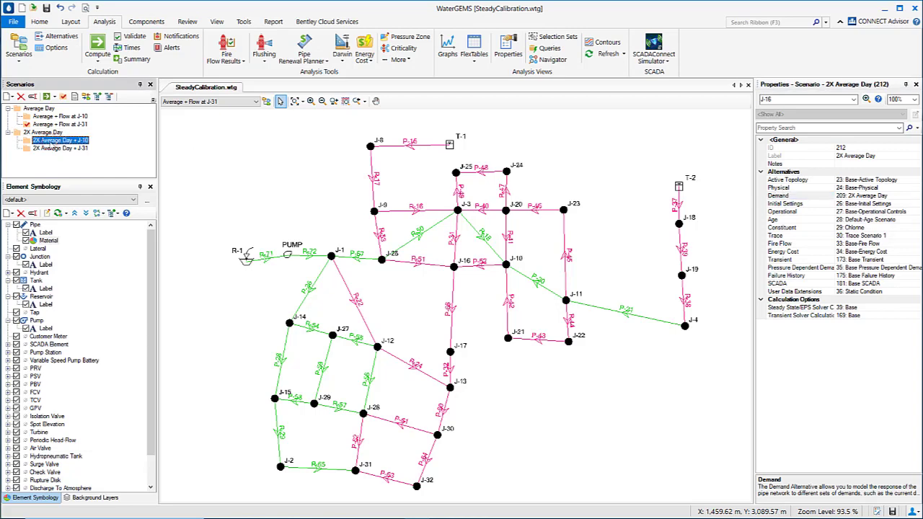
left_click(909, 196)
left_click(916, 195)
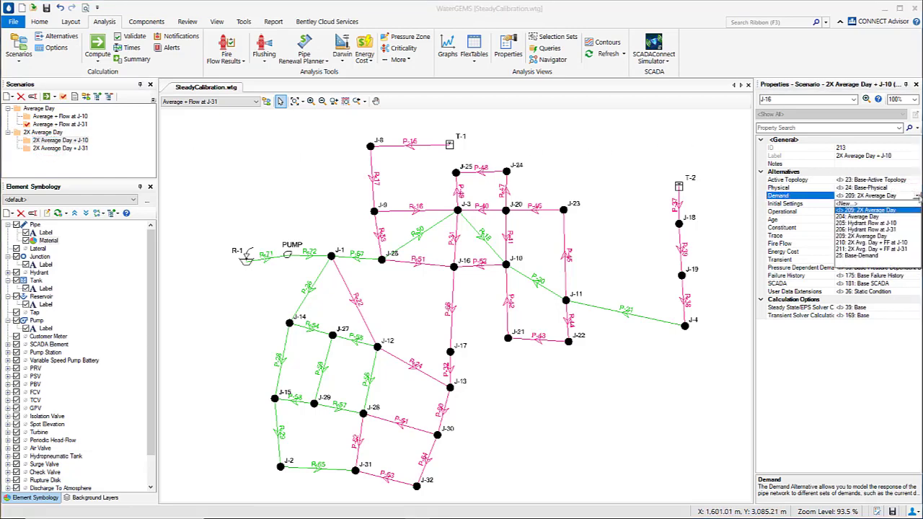
left_click(894, 243)
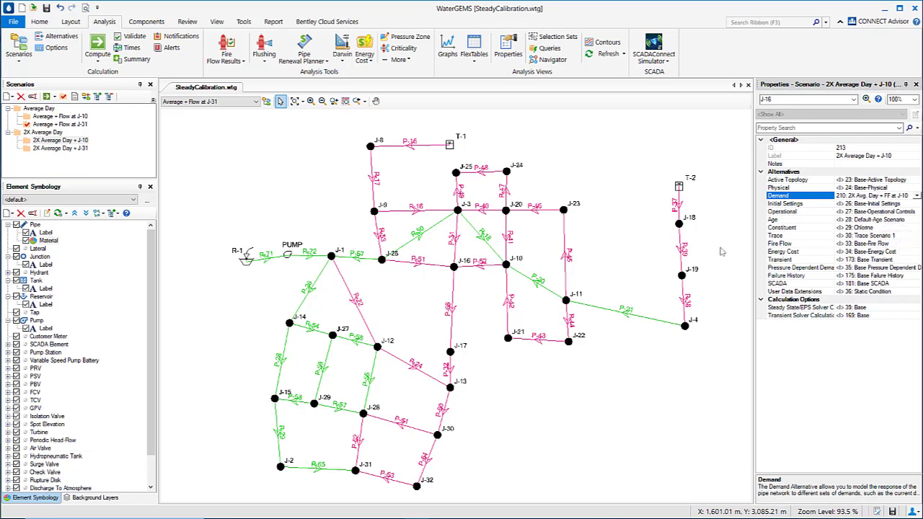
left_click(63, 147)
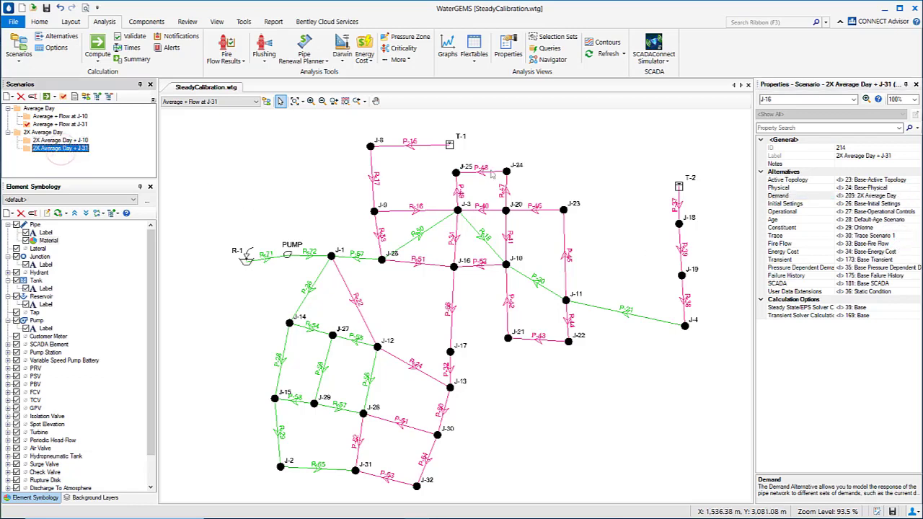
left_click(60, 140)
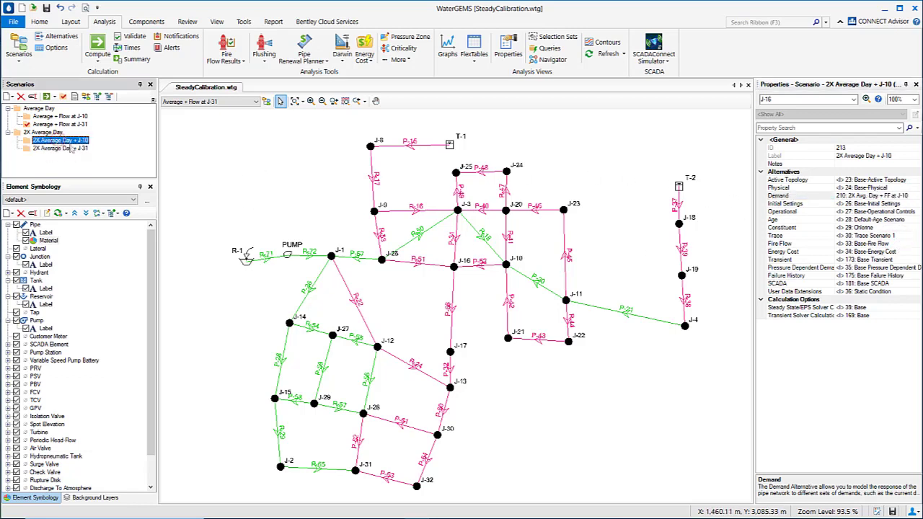
left_click(901, 293)
left_click(915, 292)
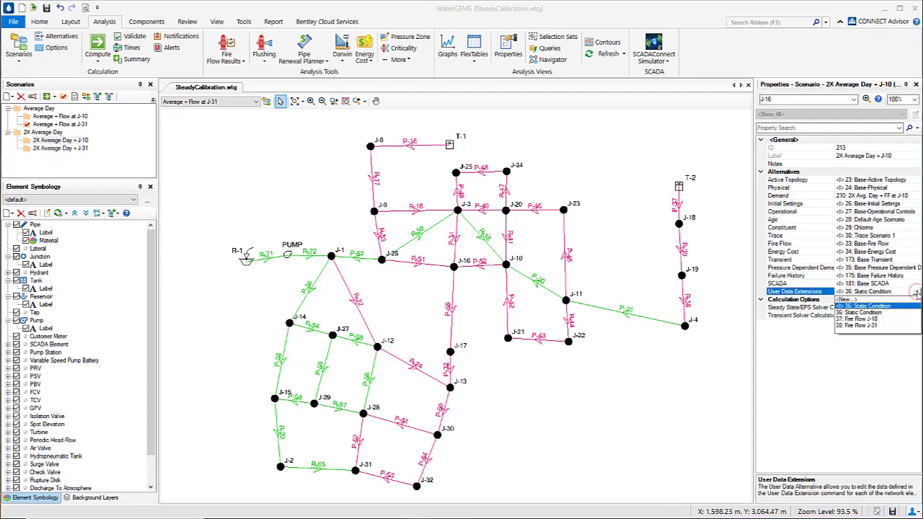
left_click(871, 320)
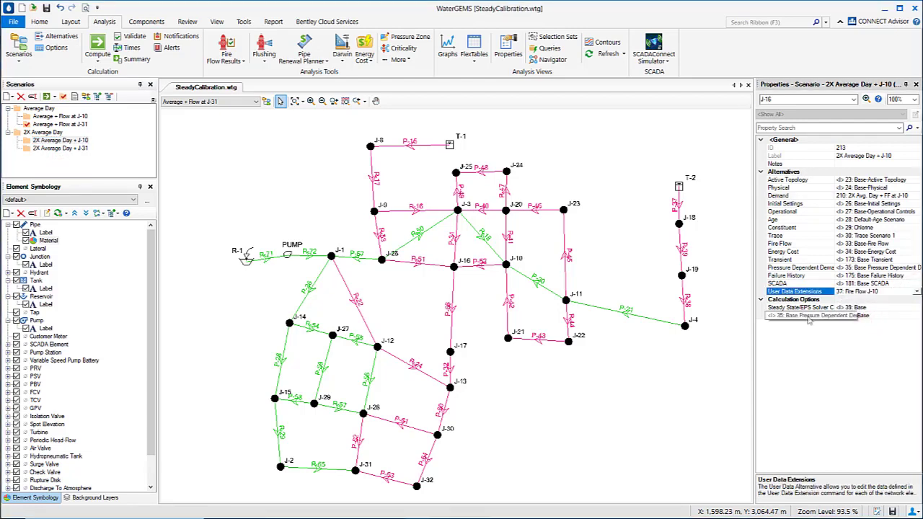
- For scenario 2X Average Day + J-31, assign demand alternative 2X Avg. Day + FF at J-31 and user data extensions Fire Flow J-31
left_click(60, 148)
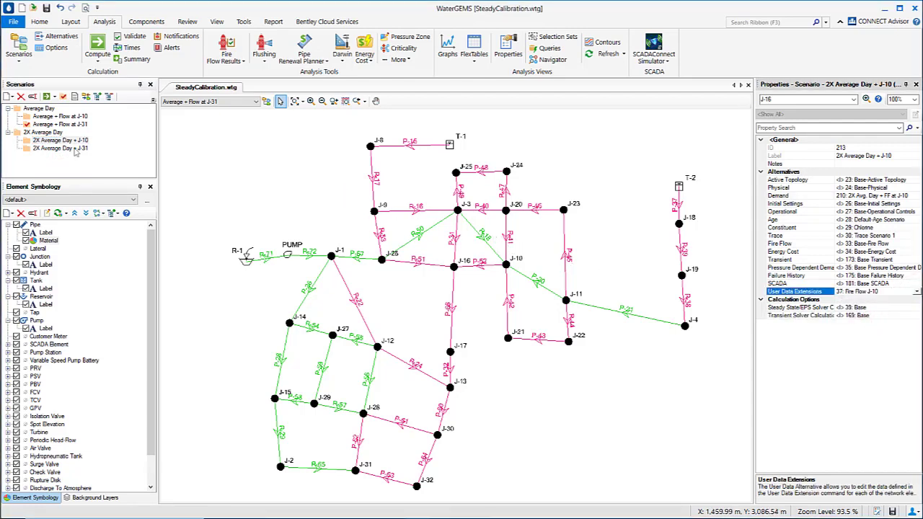
left_click(901, 201)
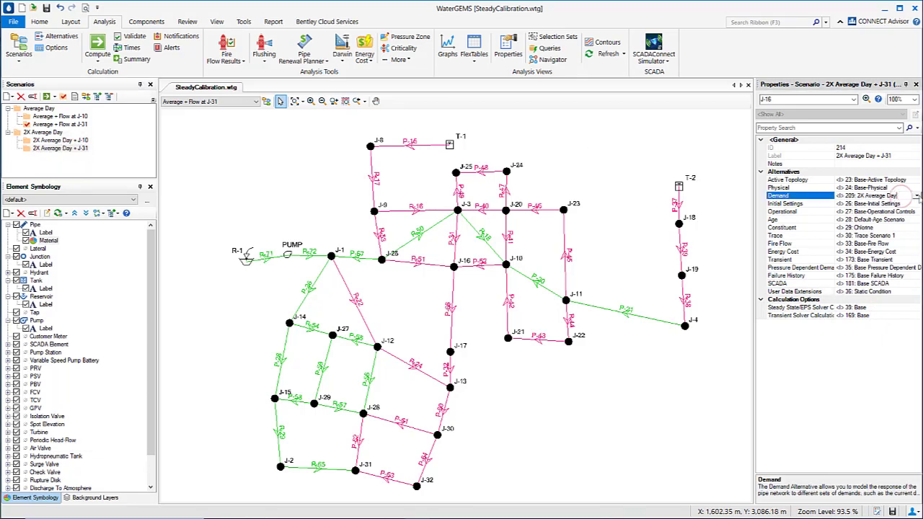
left_click(917, 195)
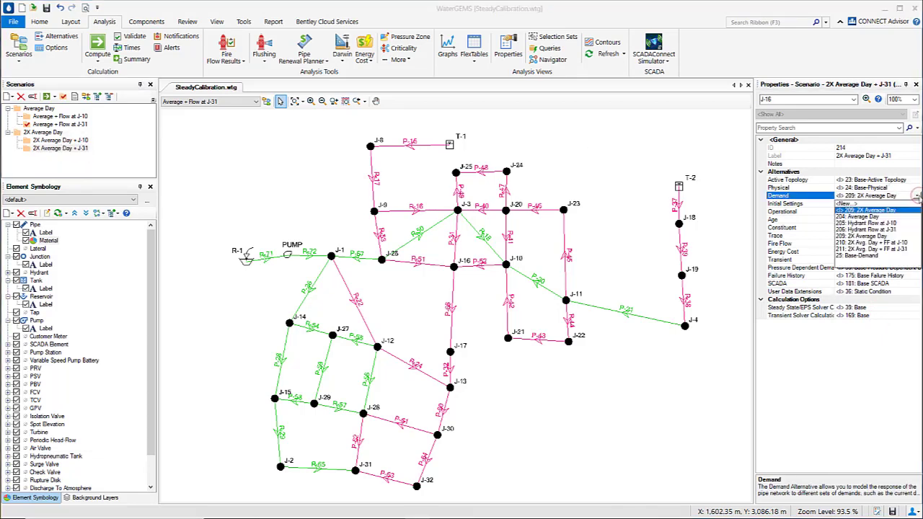
left_click(894, 249)
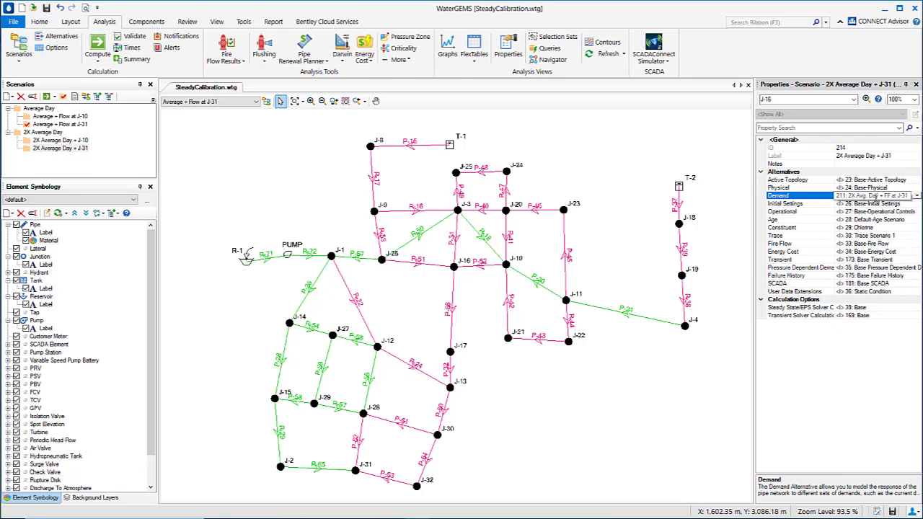
left_click(900, 293)
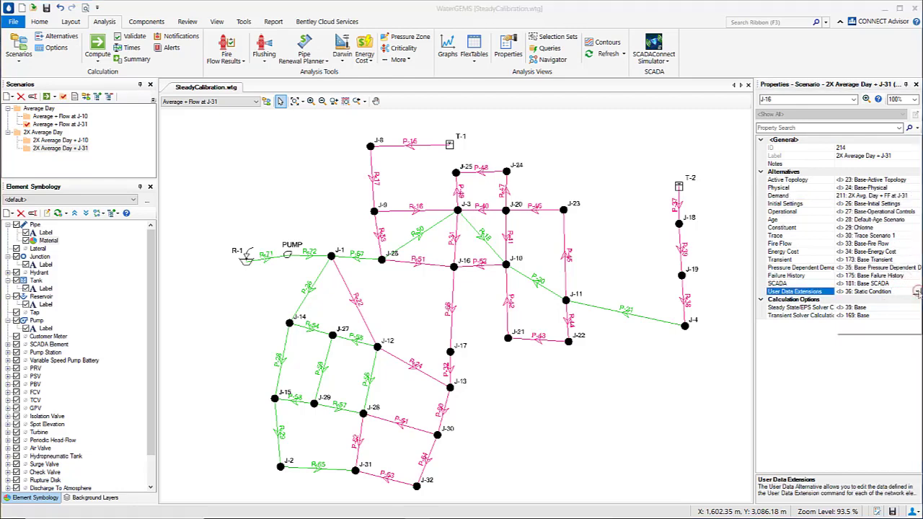
left_click(916, 291)
left_click(867, 326)
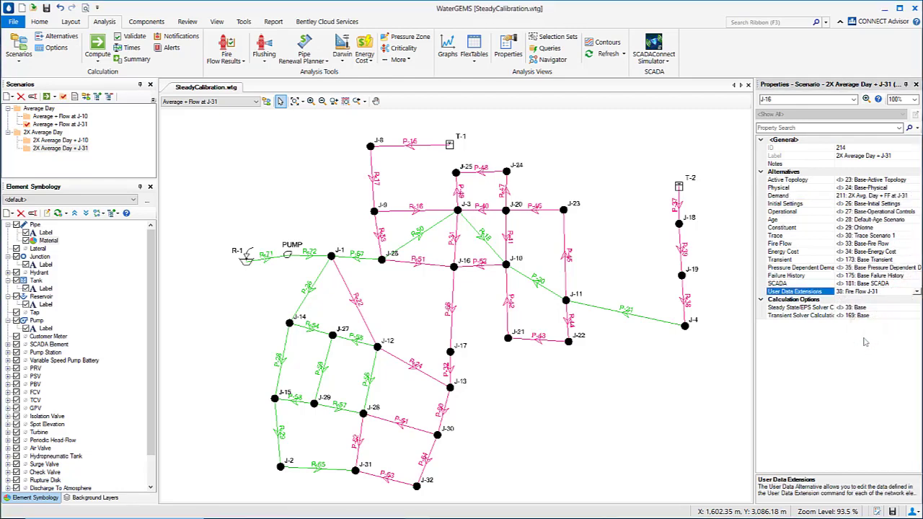
- Review the alternatives assigned to the three doubled-demand scenarios and make 2X Average Day the current scenario
left_click(59, 140)
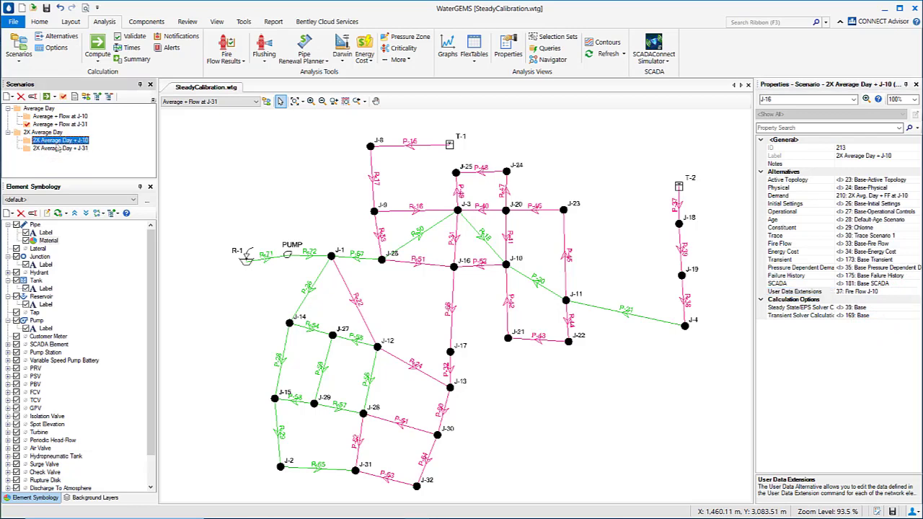
left_click(55, 133)
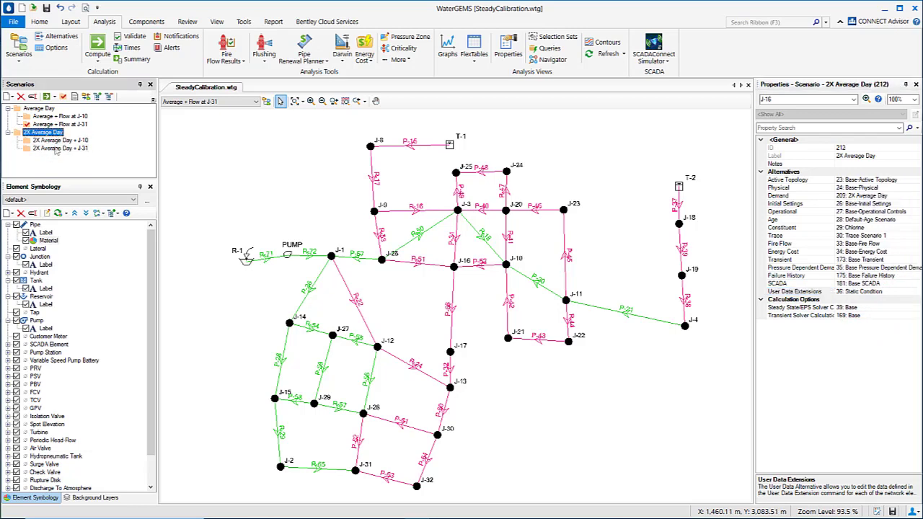
left_click(58, 148)
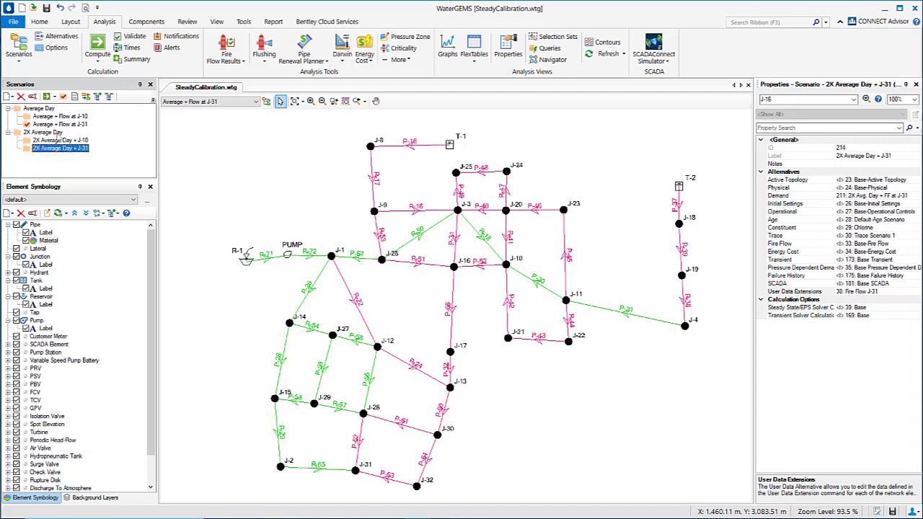
left_click(55, 133)
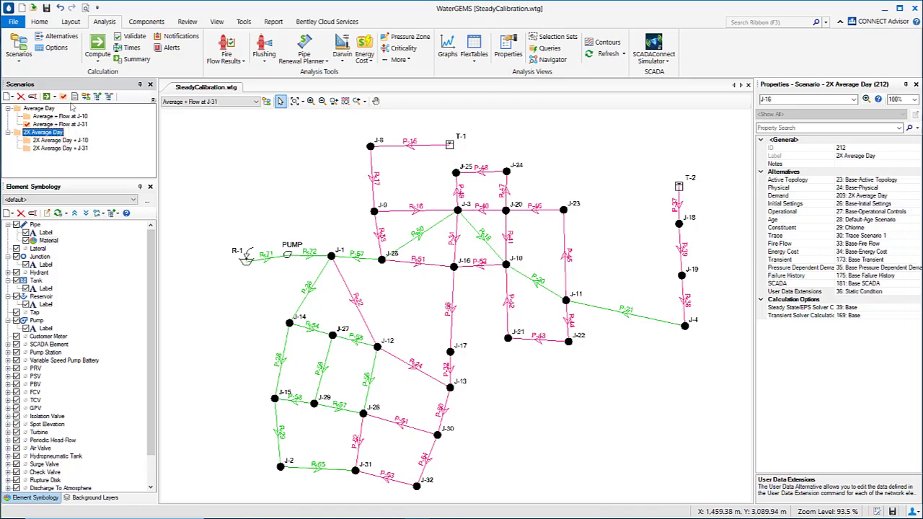
left_click(62, 96)
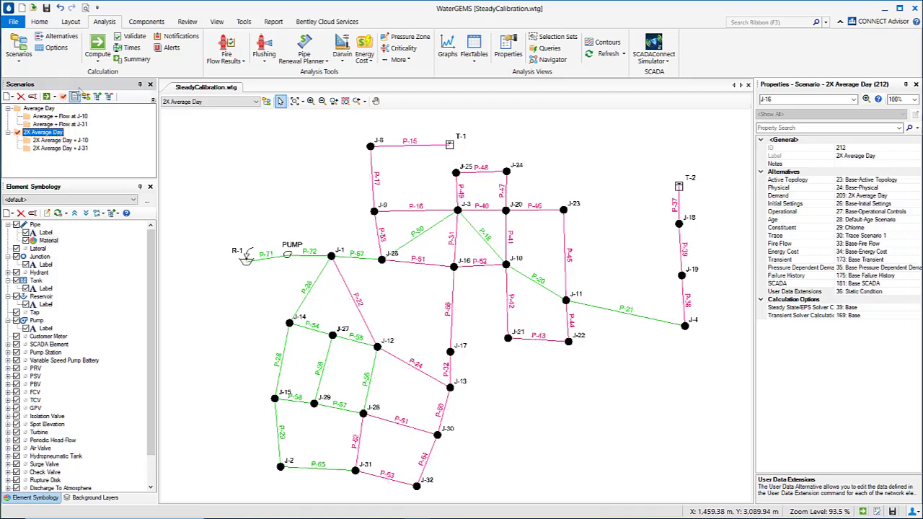
- Open the Demand Control Center for the 2X Average Day scenario
left_click(152, 23)
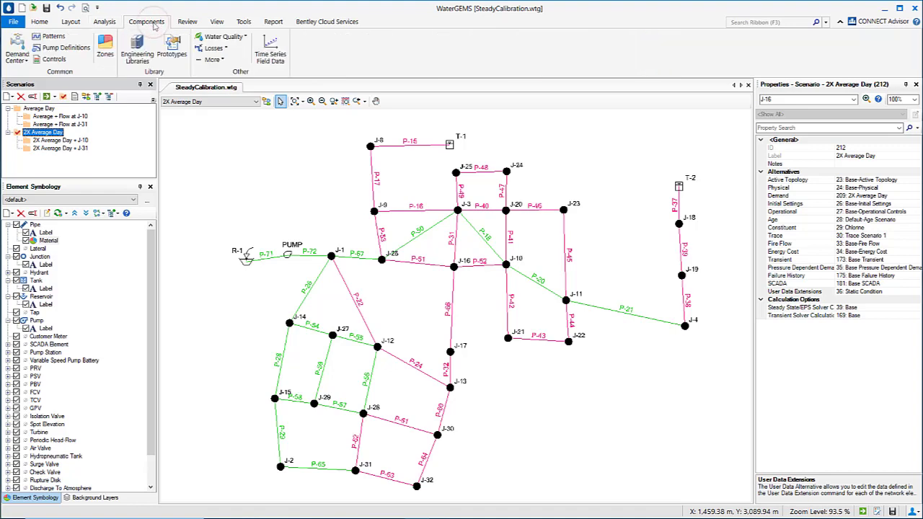
left_click(30, 77)
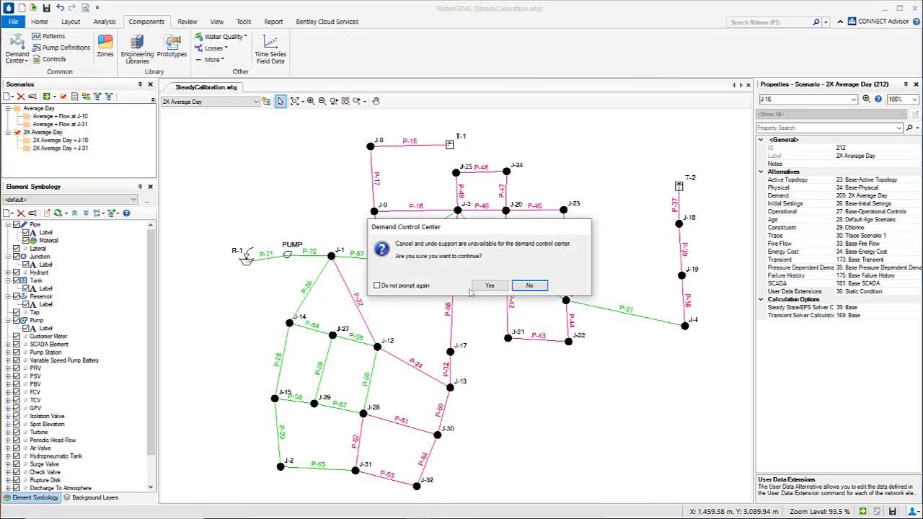
- Open the Demand Control Center past its undo warning, widen it, and sort the junction demands by label in ascending order
left_click(488, 286)
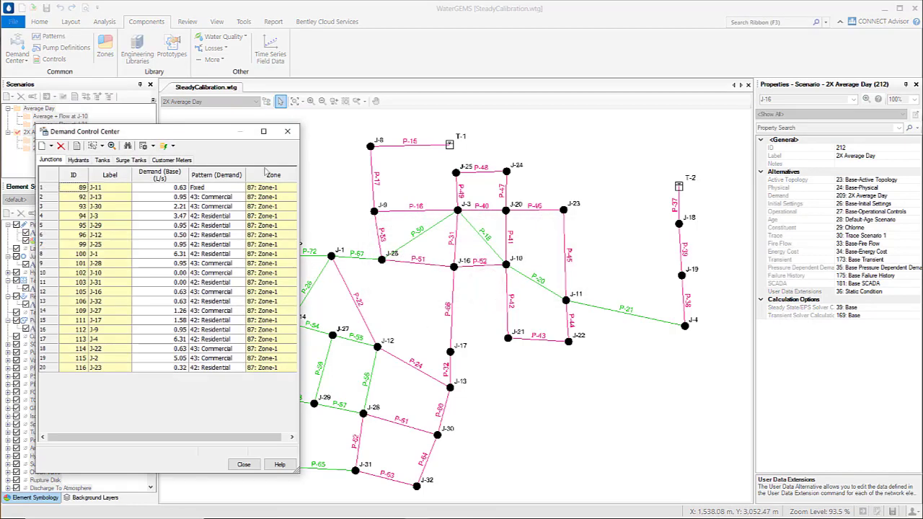
left_click_drag(297, 160, 377, 160)
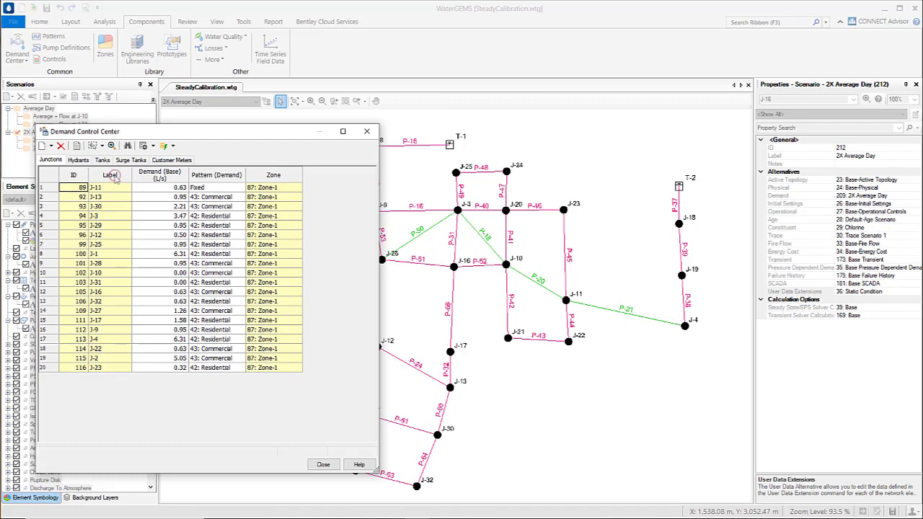
right_click(117, 177)
mouse_move(139, 184)
left_click(269, 183)
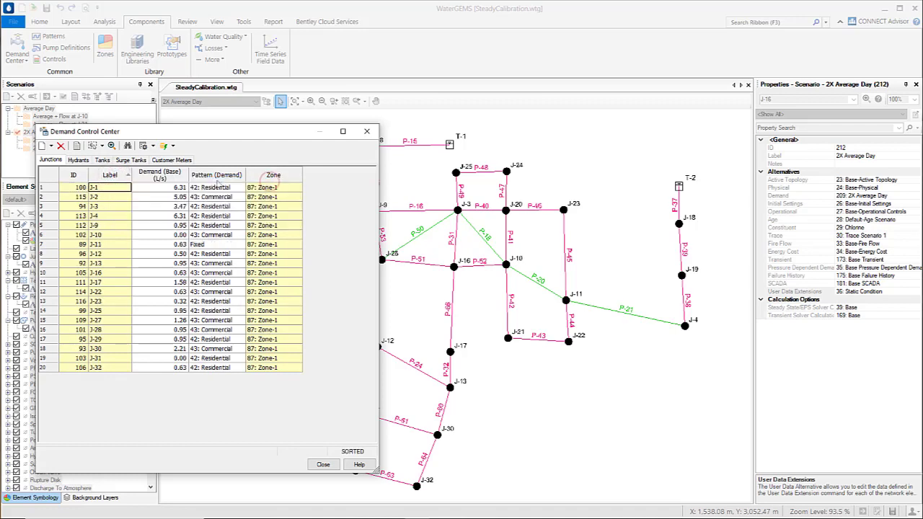
- Multiply the base demand of all junctions by 2 with a global edit, and close the Demand Control Center
right_click(169, 180)
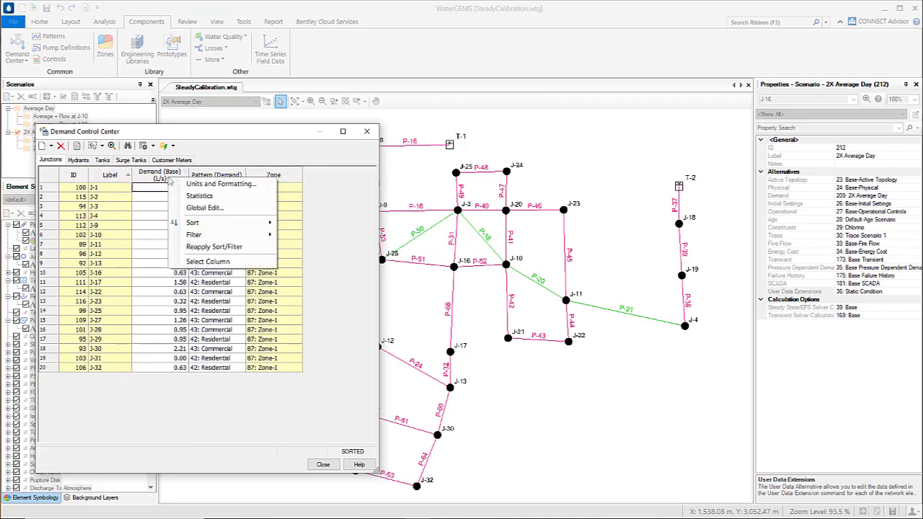
left_click(205, 208)
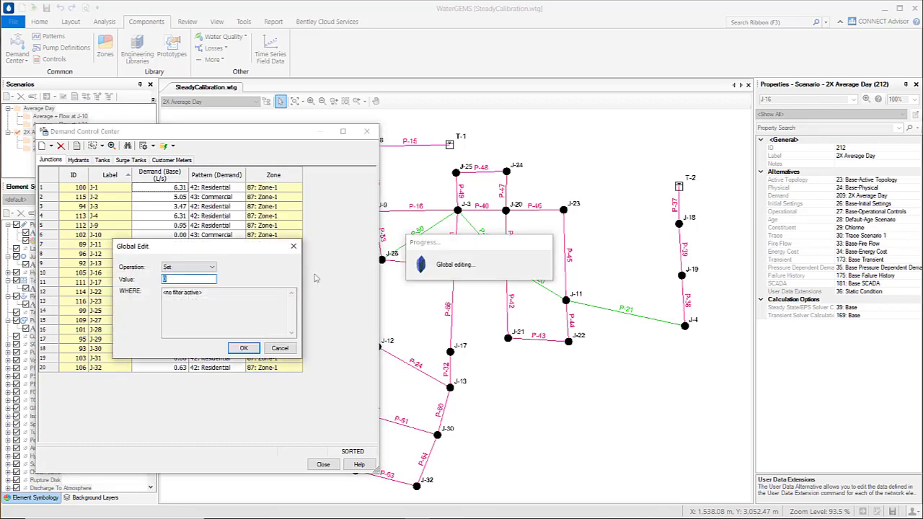
left_click(209, 268)
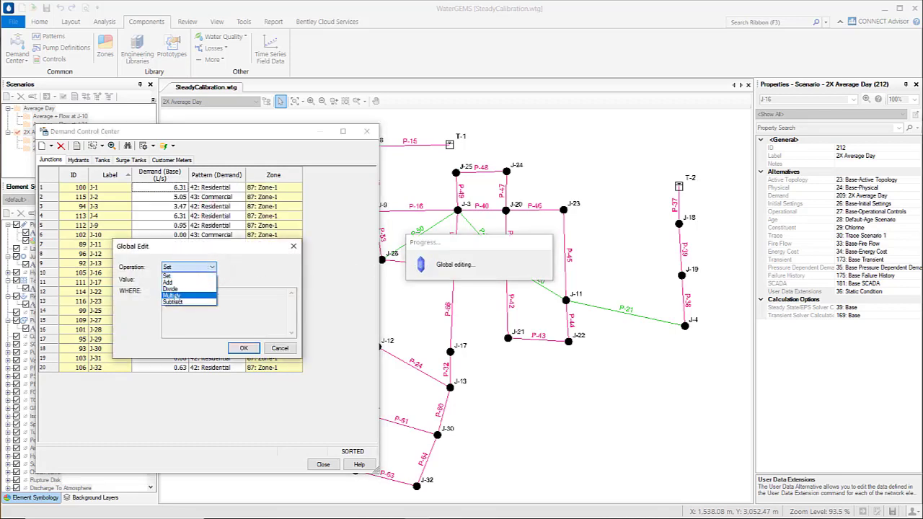
left_click(171, 295)
left_click_drag(172, 246, 193, 185)
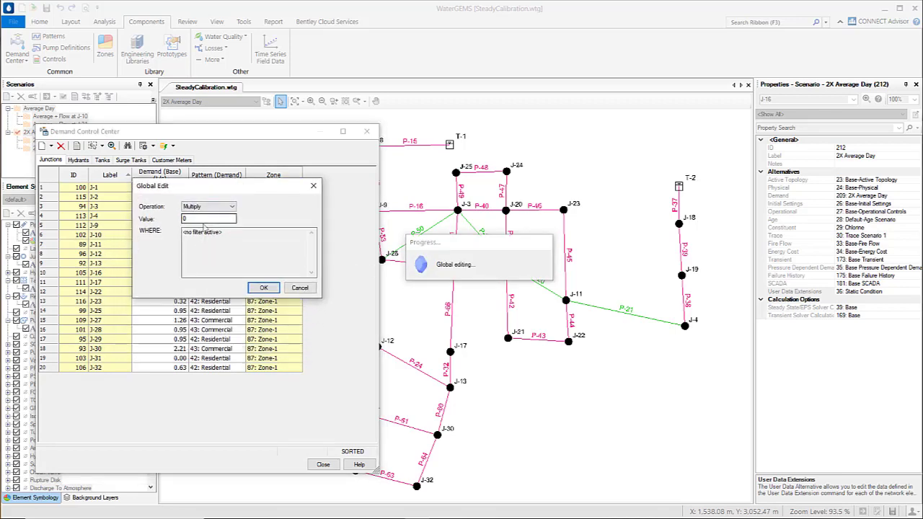
type("2")
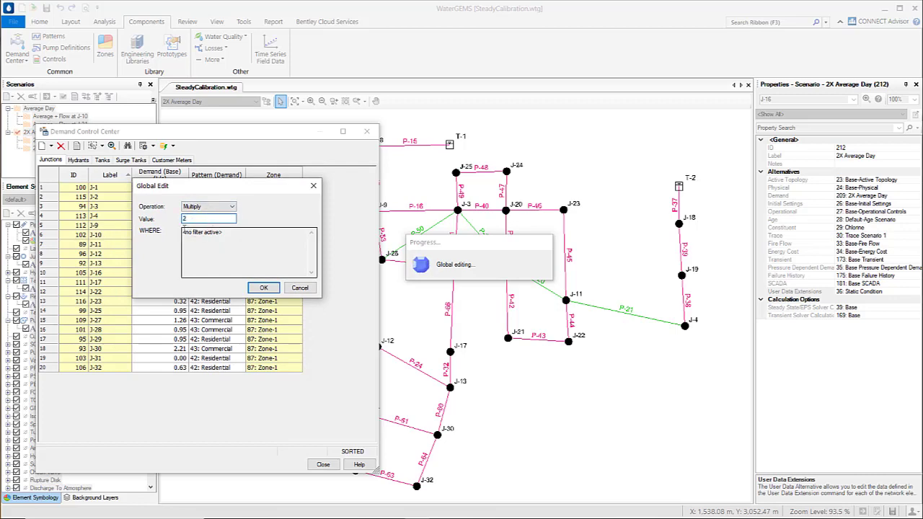
left_click(264, 287)
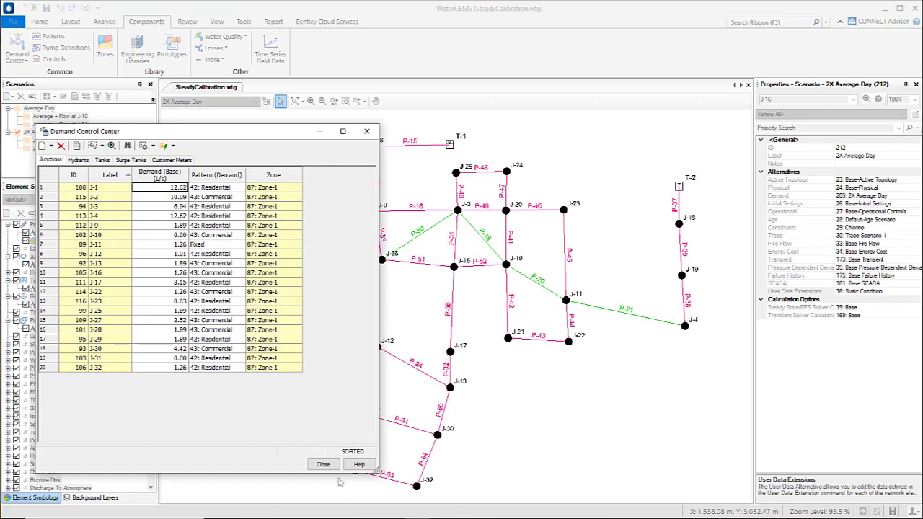
left_click(322, 464)
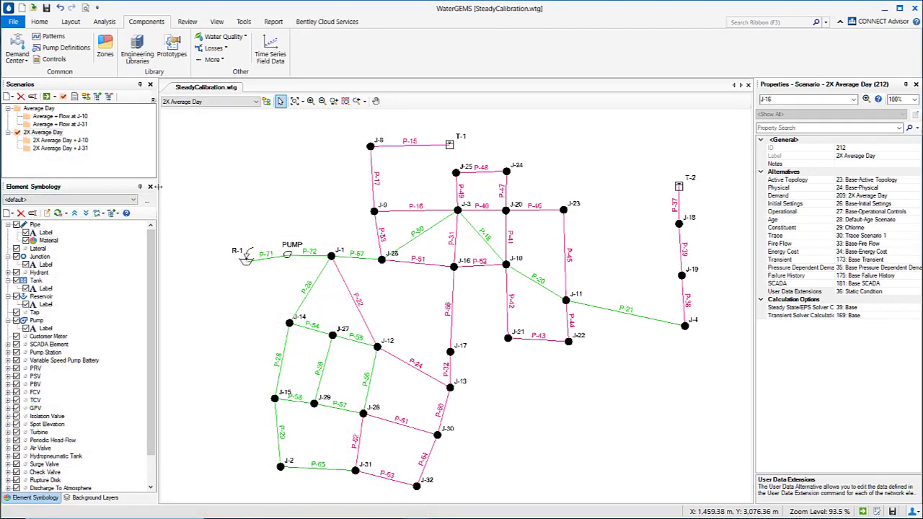
- Check which demand alternatives are assigned to the 2X Average Day scenario and its J-10 and J-31 child scenarios
scroll(430, 279, "down", 1)
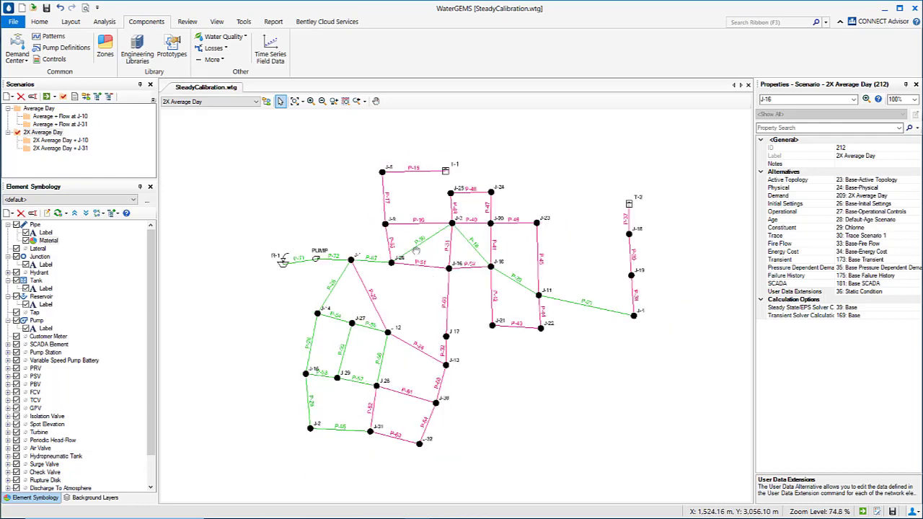
scroll(416, 251, "up", 1)
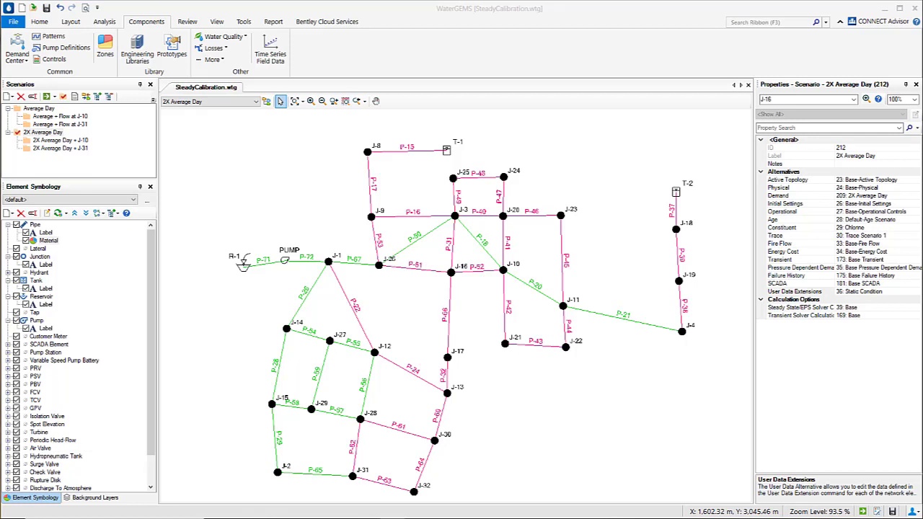
left_click(49, 133)
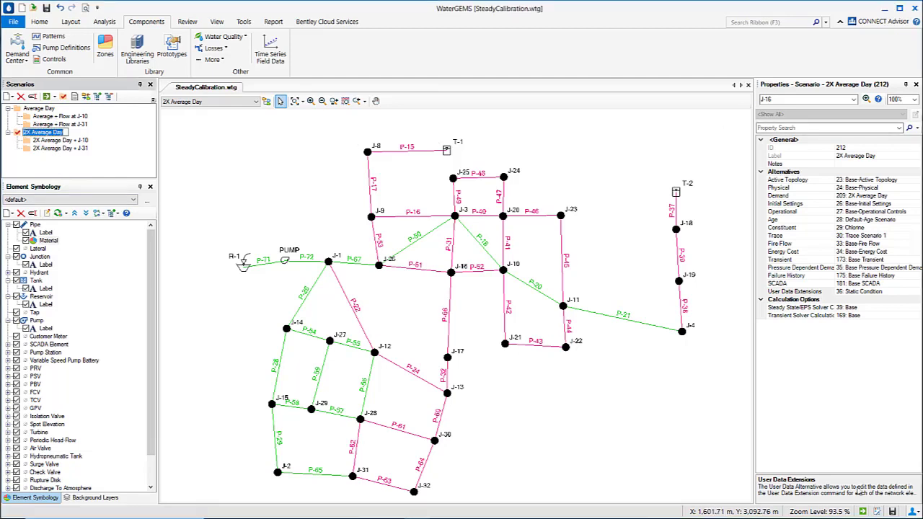
left_click(864, 202)
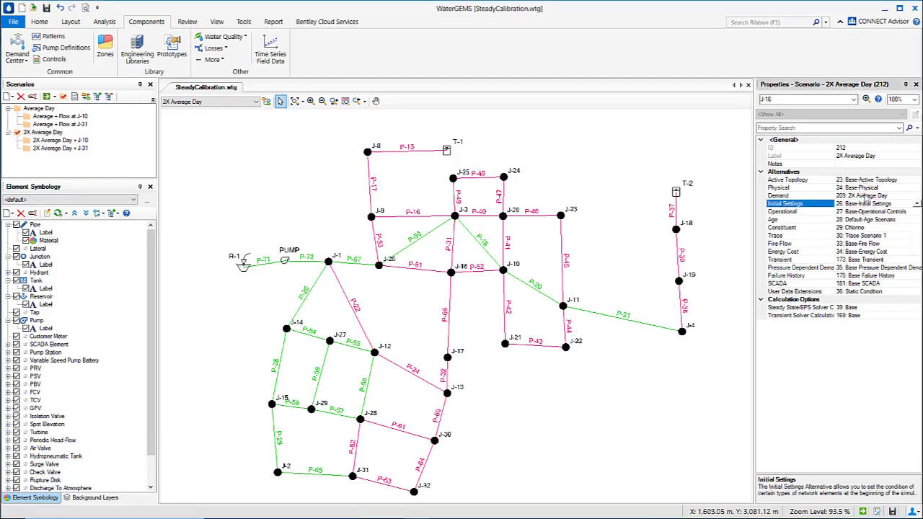
left_click(862, 195)
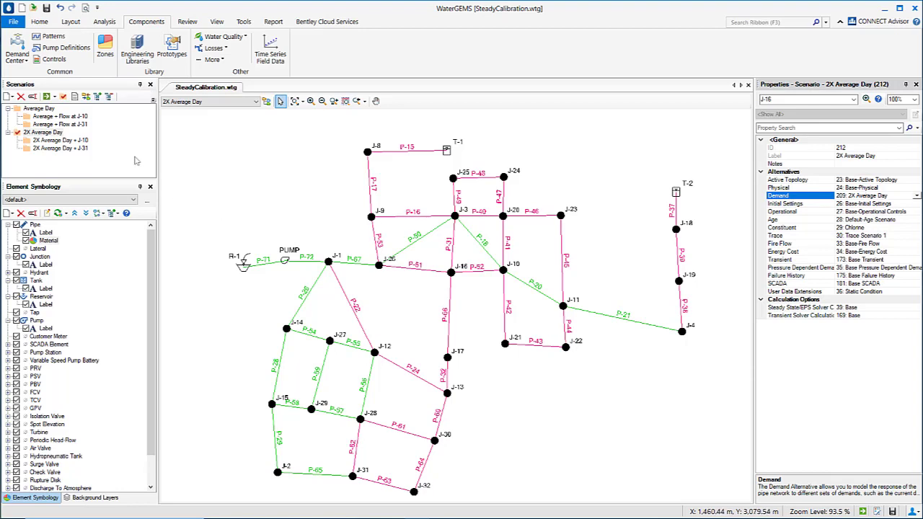
left_click(72, 140)
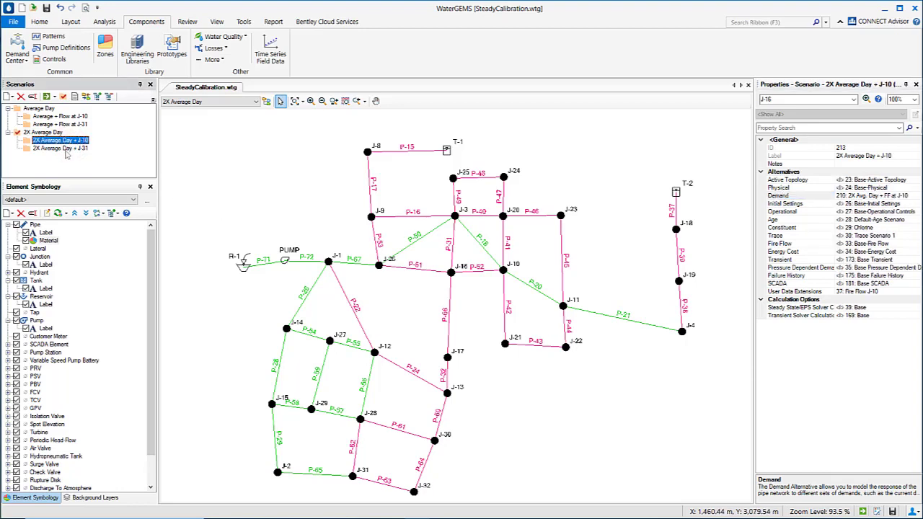
left_click(59, 149)
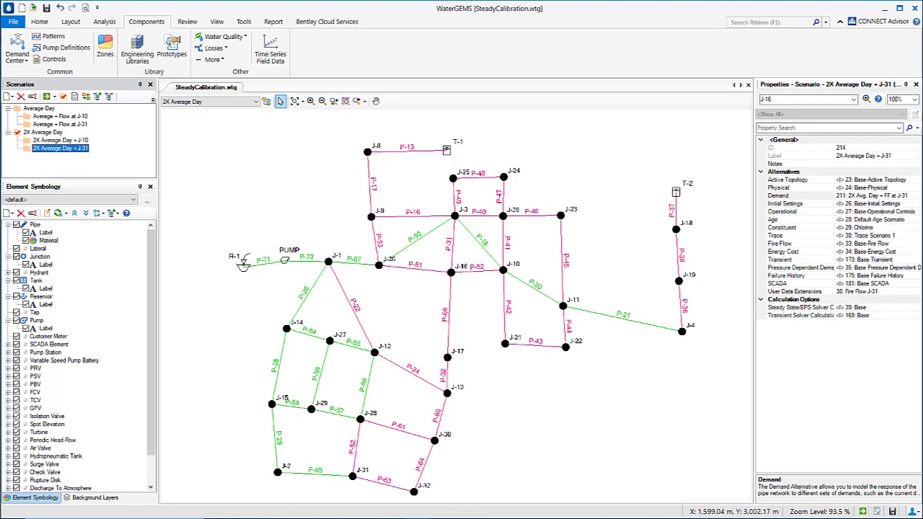
- Batch run only the scenarios 2X Average Day, 2X Average Day + J-10 and 2X Average Day + J-31
left_click(103, 23)
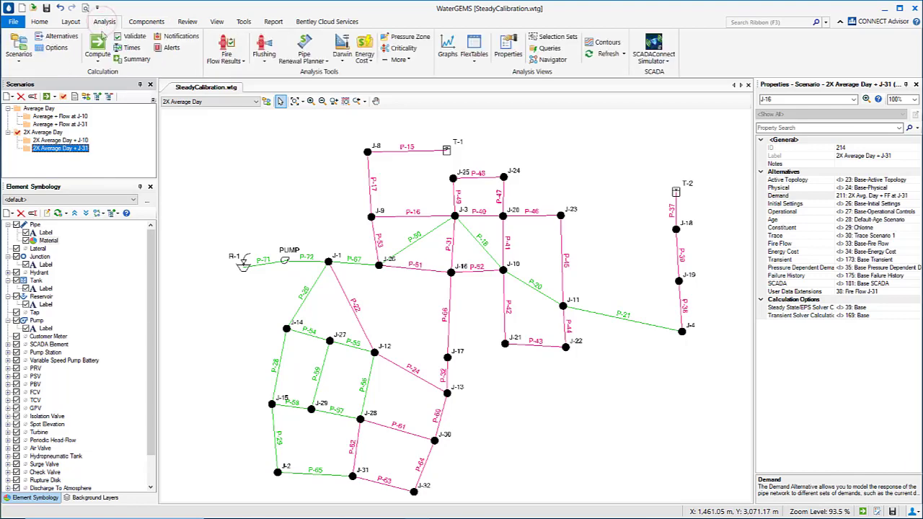
left_click(53, 99)
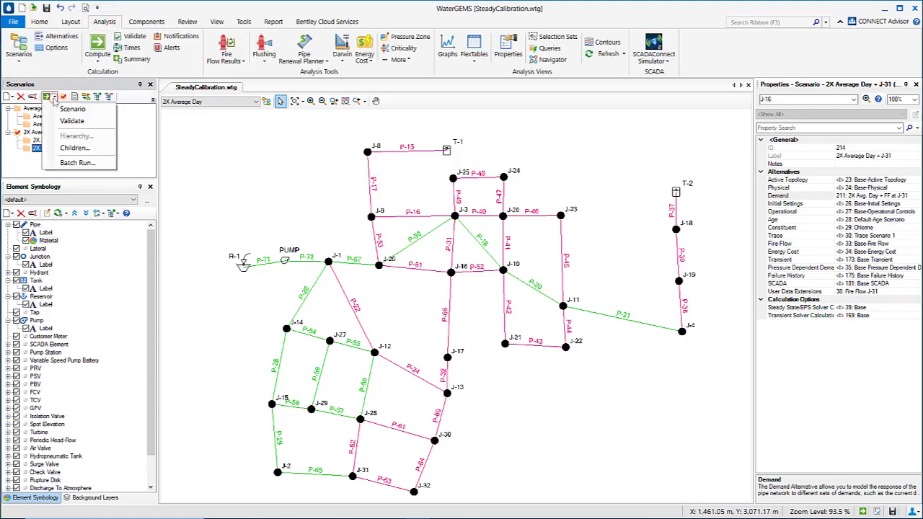
left_click(68, 162)
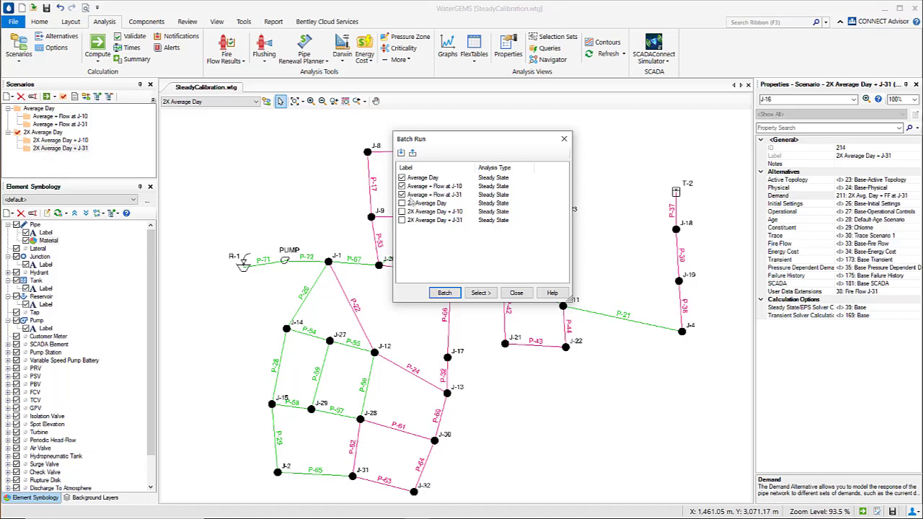
left_click(401, 194)
left_click(401, 186)
left_click(401, 177)
left_click(402, 203)
left_click(402, 211)
left_click(401, 219)
left_click(446, 294)
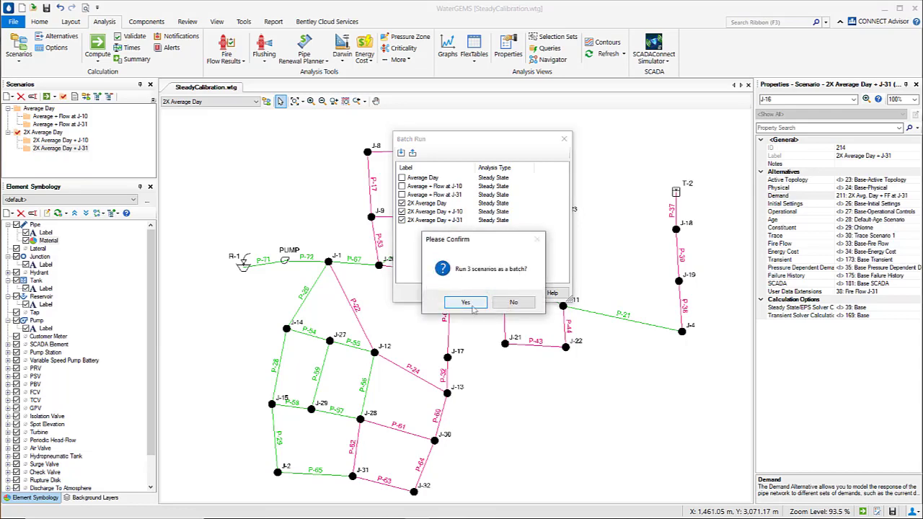
left_click(467, 303)
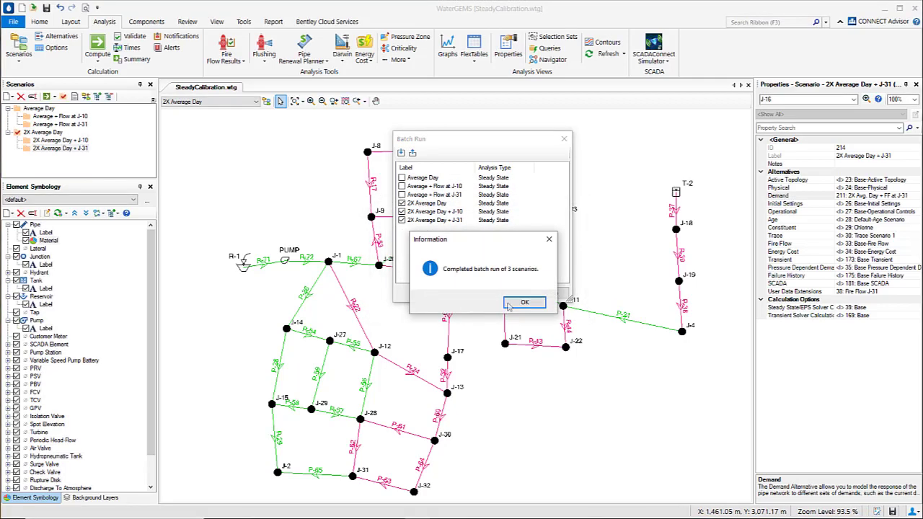
left_click(525, 303)
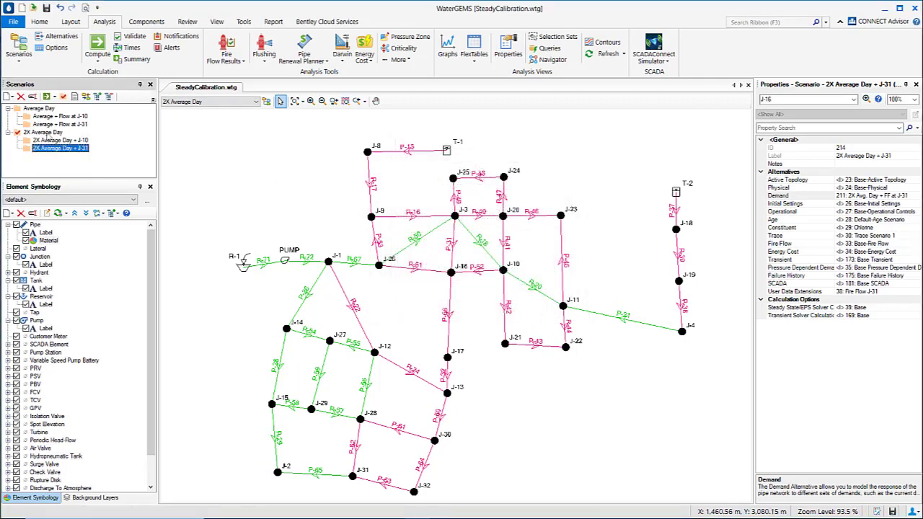
- Compare observed HGL with the computed hydraulic grade in the junction FlexTable for the 2X Average Day scenario
left_click(42, 133)
left_click(474, 59)
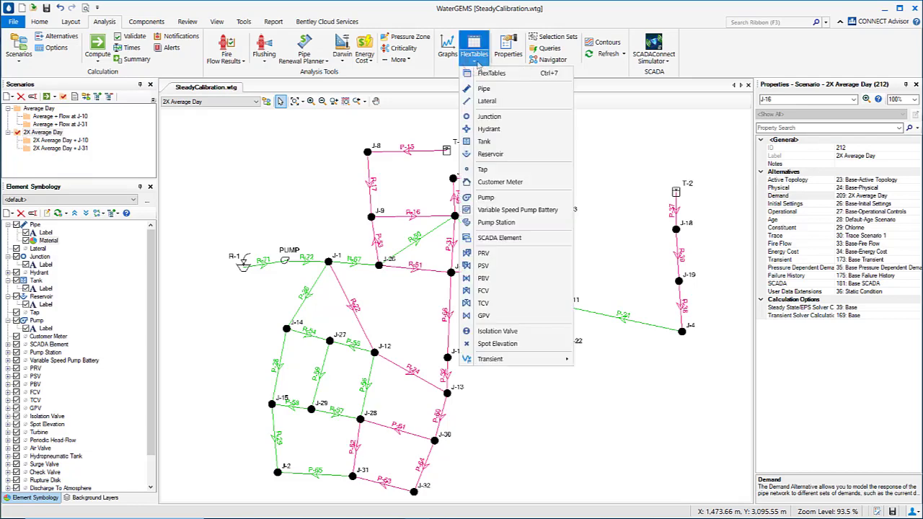
left_click(489, 115)
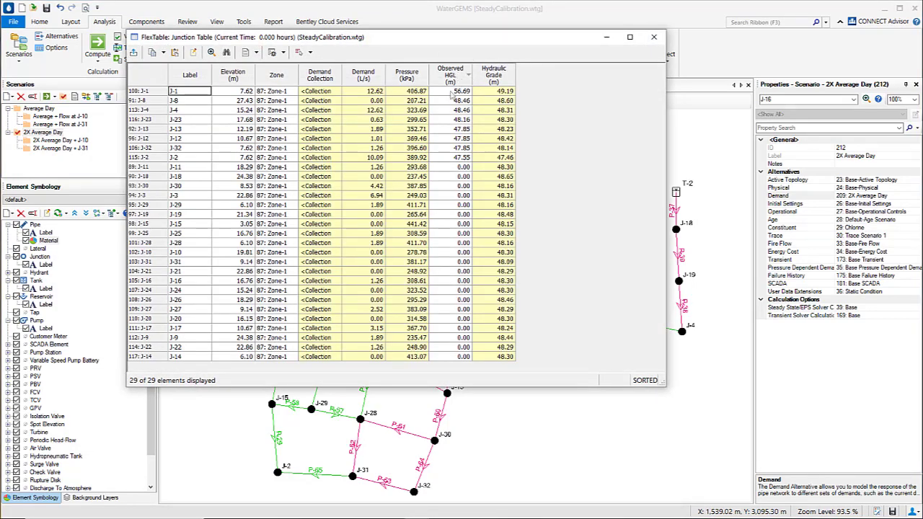
left_click_drag(452, 94, 480, 162)
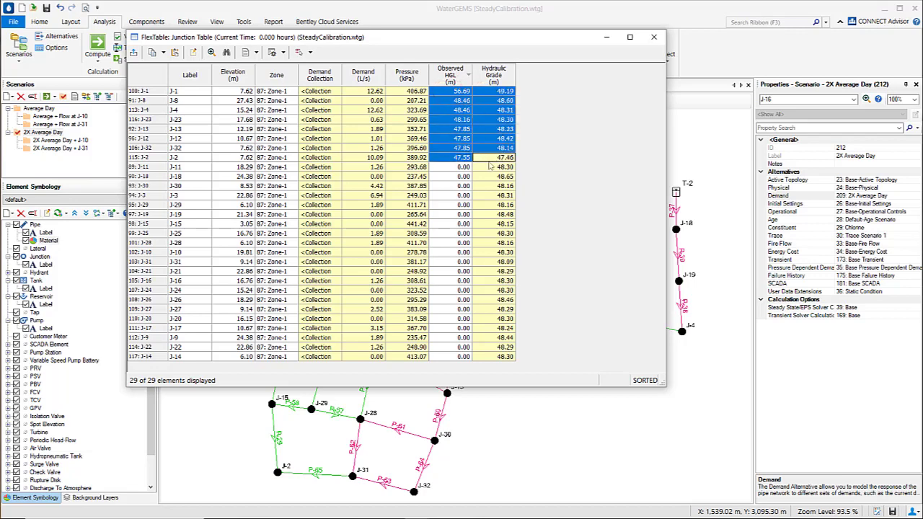
left_click(653, 37)
- Make 2X Average Day + J-10 the current scenario and compare its observed HGL with hydraulic grade in the junction FlexTable
left_click(69, 142)
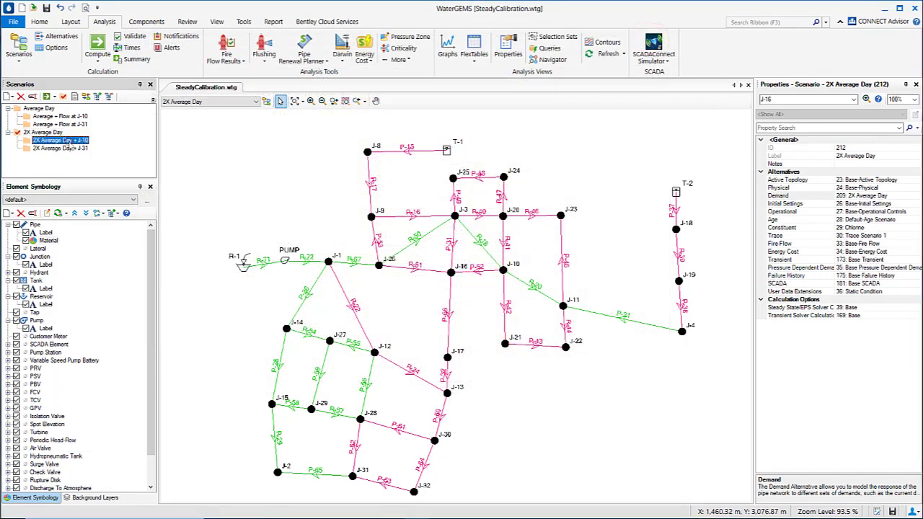
left_click(64, 96)
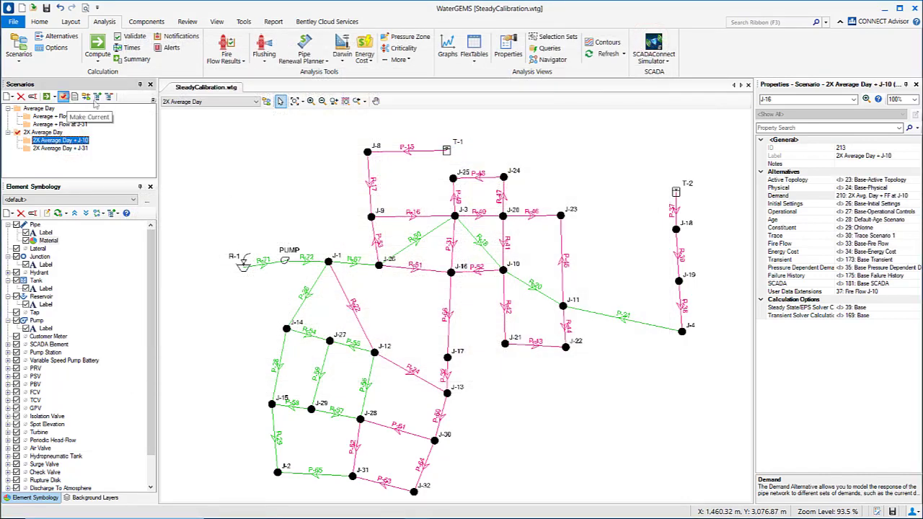
left_click(473, 59)
left_click(495, 118)
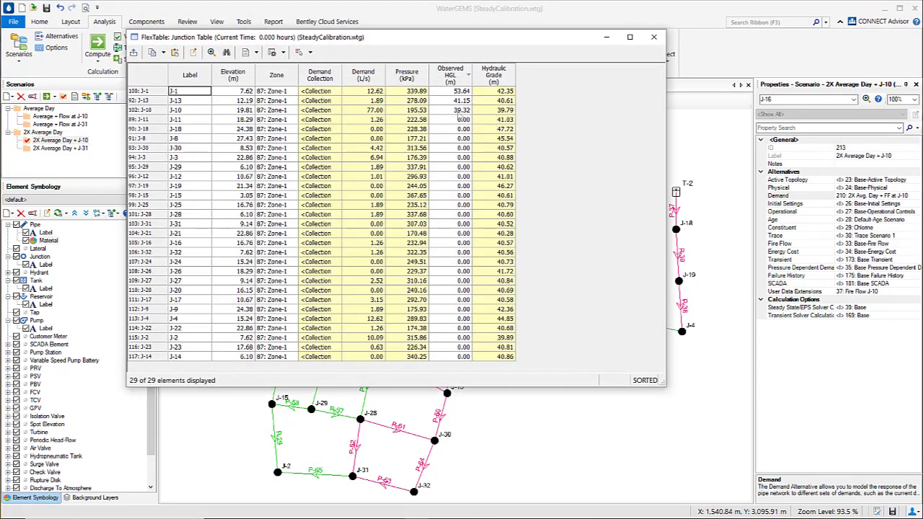
left_click(653, 37)
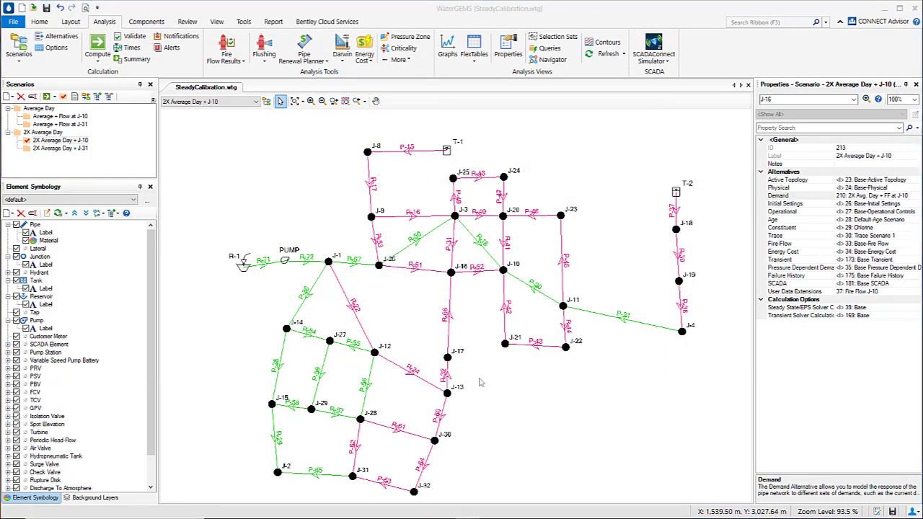
- Open the alternatives manager and create a child alternative under Base-Physical
left_click(61, 36)
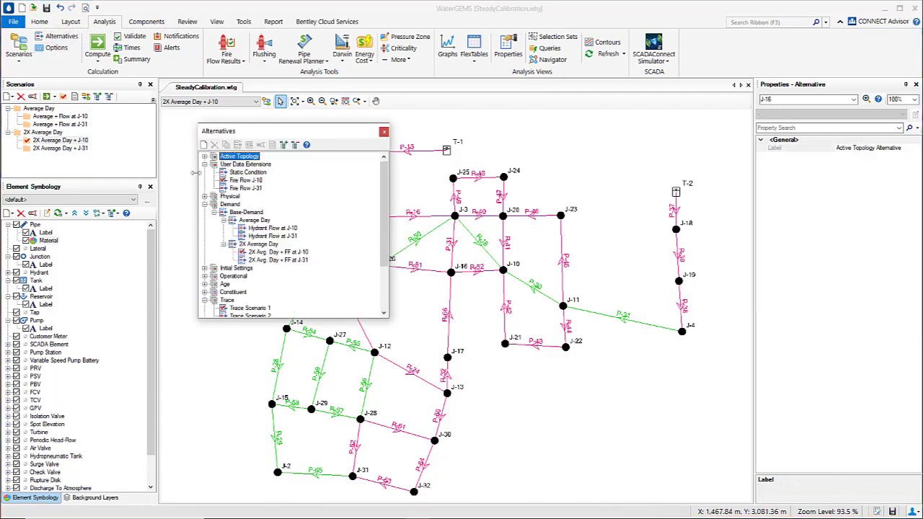
left_click(205, 164)
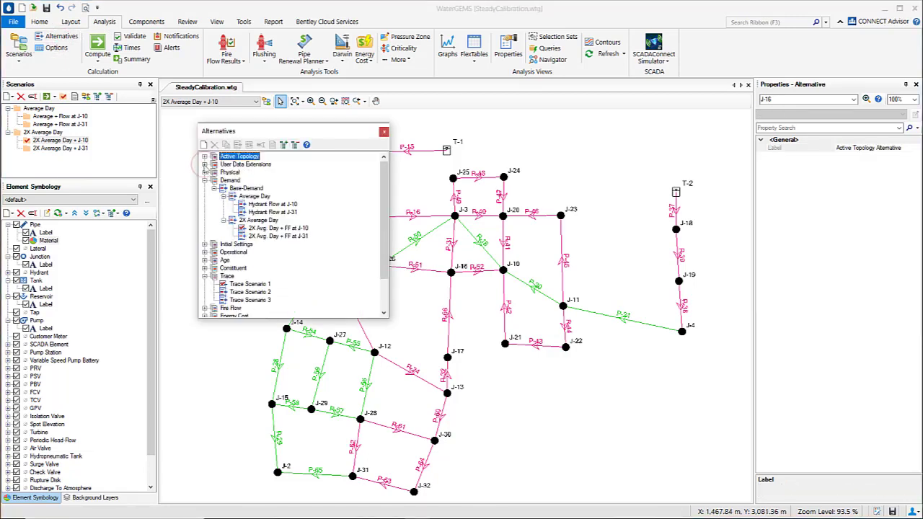
left_click(206, 172)
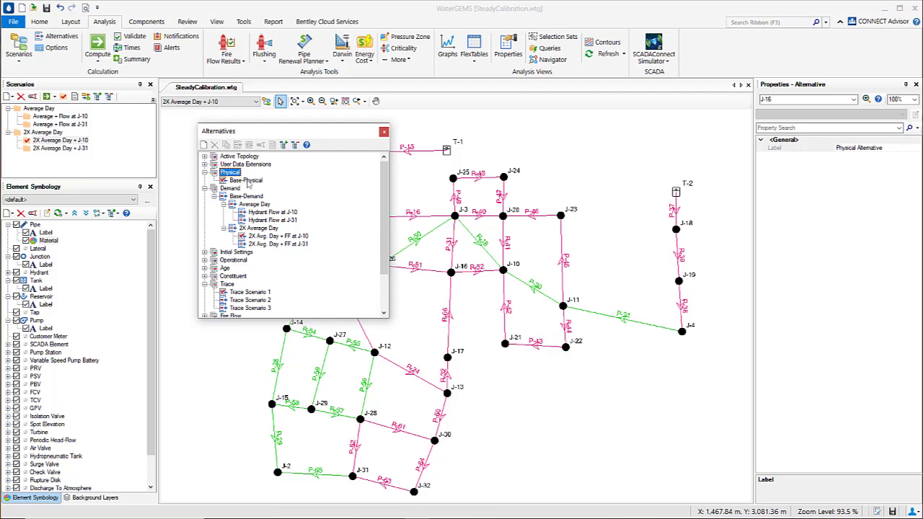
left_click(246, 180)
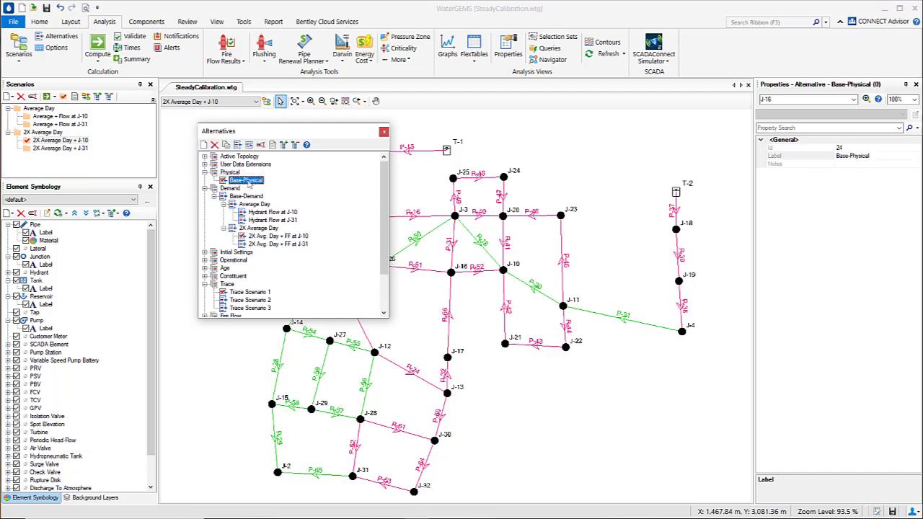
right_click(250, 186)
mouse_move(272, 188)
left_click(375, 188)
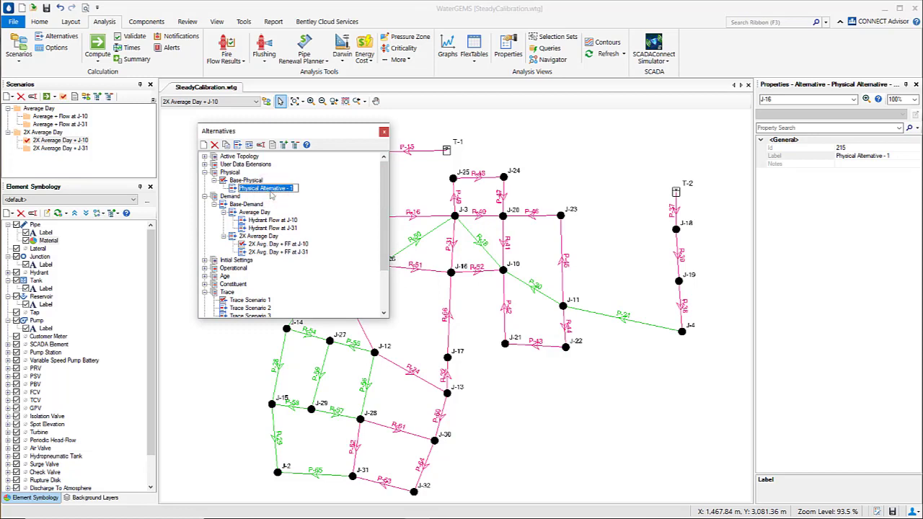
- Name the new child physical alternative 80% C-Factor Value and open its pipe table wide enough to show the Hazen-Williams C column
type("80% C-Factor Value")
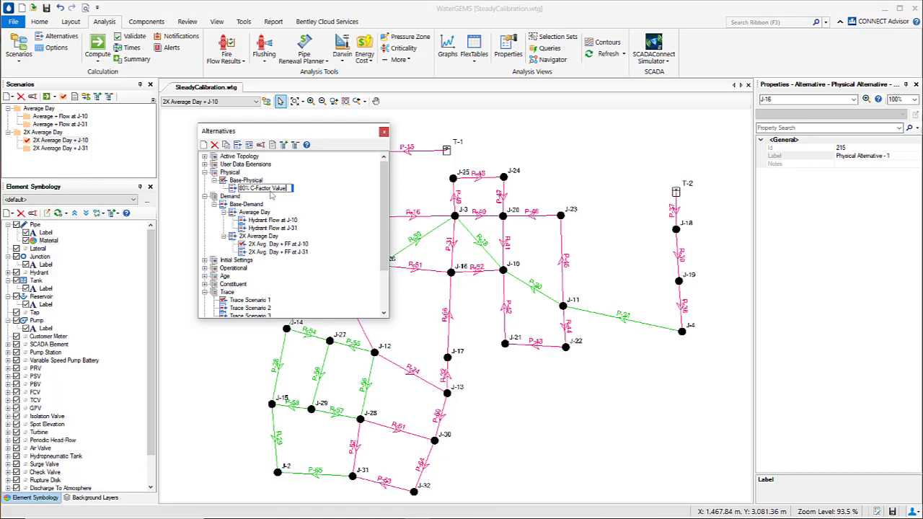
key("Return")
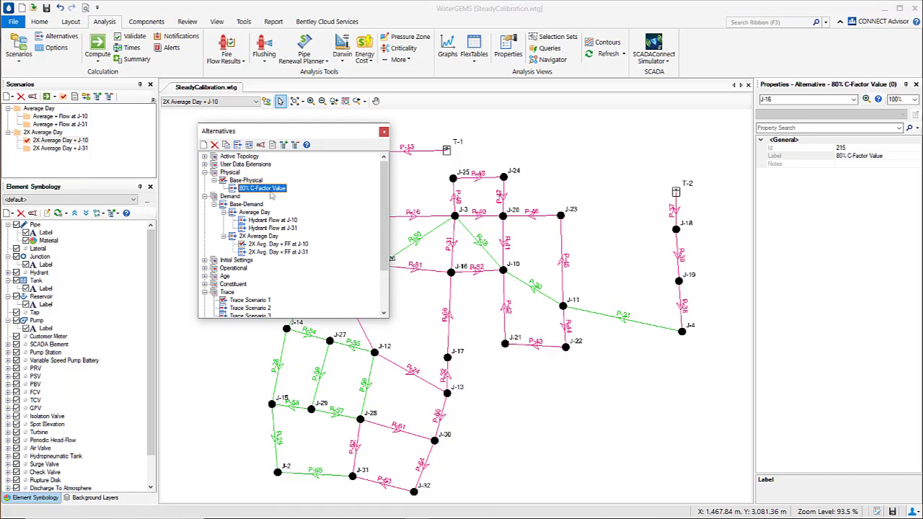
left_click(259, 189)
left_click(233, 188)
double_click(233, 188)
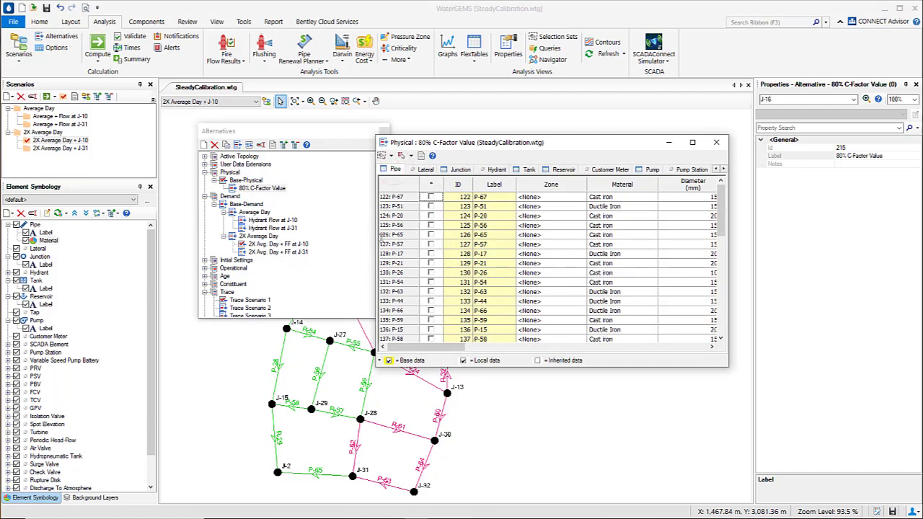
left_click_drag(375, 217, 113, 228)
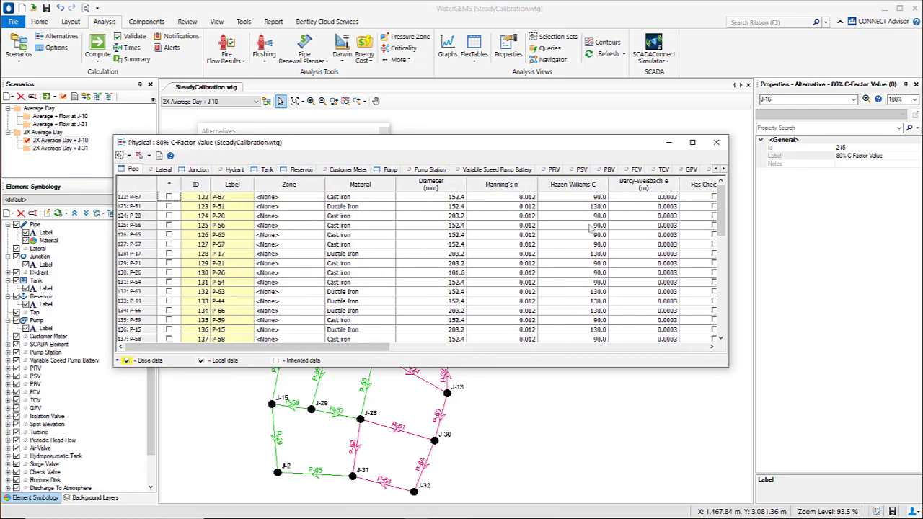
- Globally multiply the Hazen-Williams C of all pipes in the alternative by 0.8 and close the alternatives manager
right_click(593, 184)
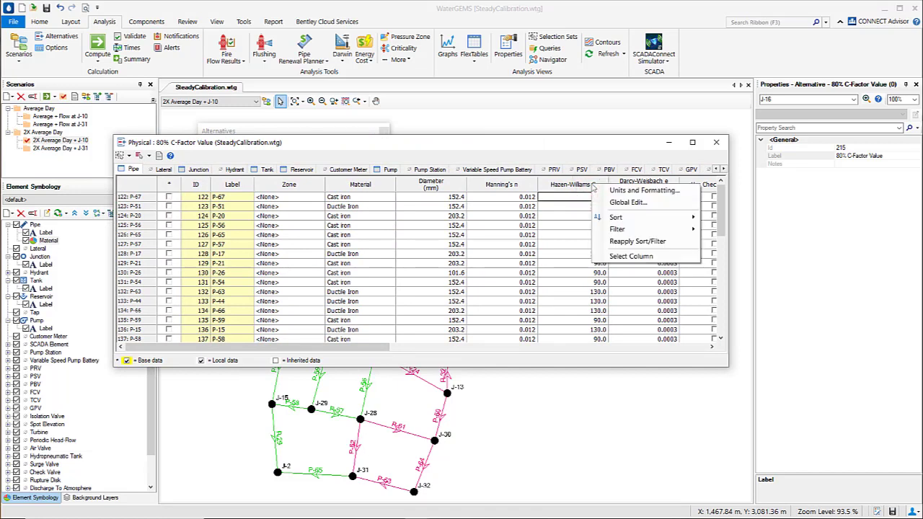
left_click(628, 203)
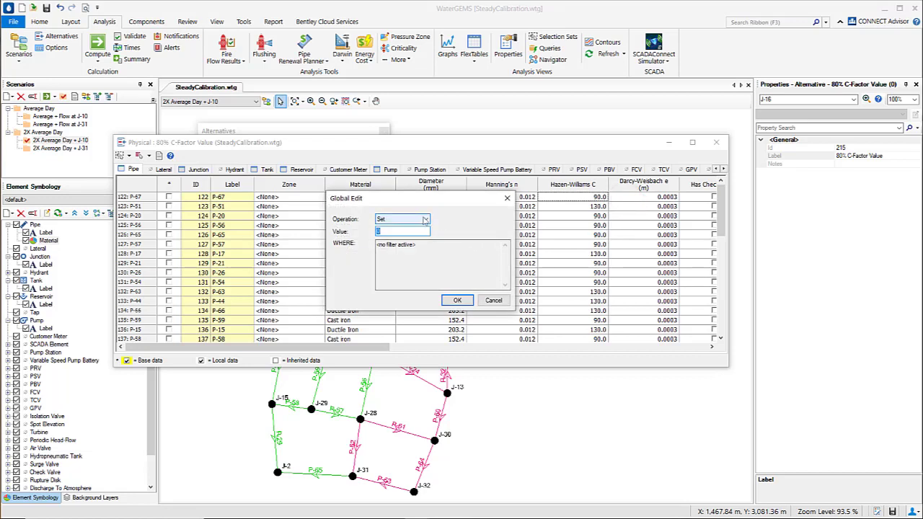
left_click(425, 220)
left_click(394, 249)
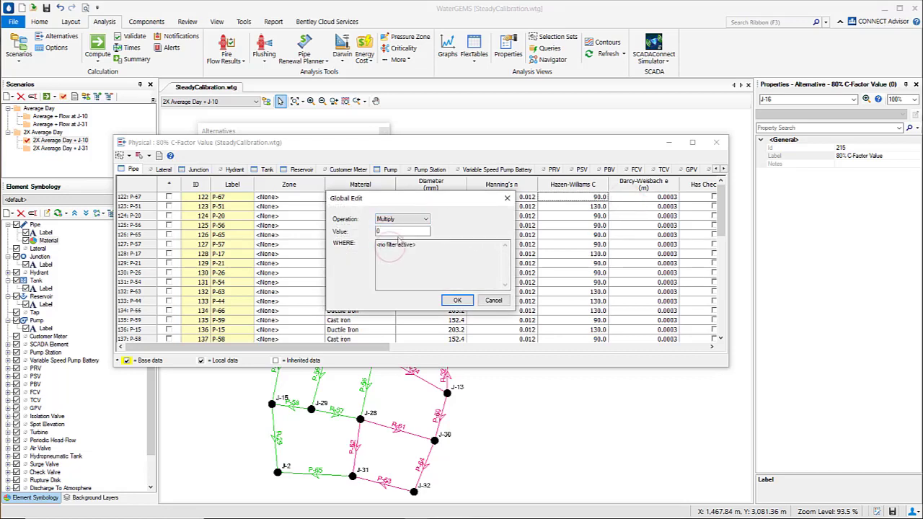
double_click(396, 230)
left_click(456, 301)
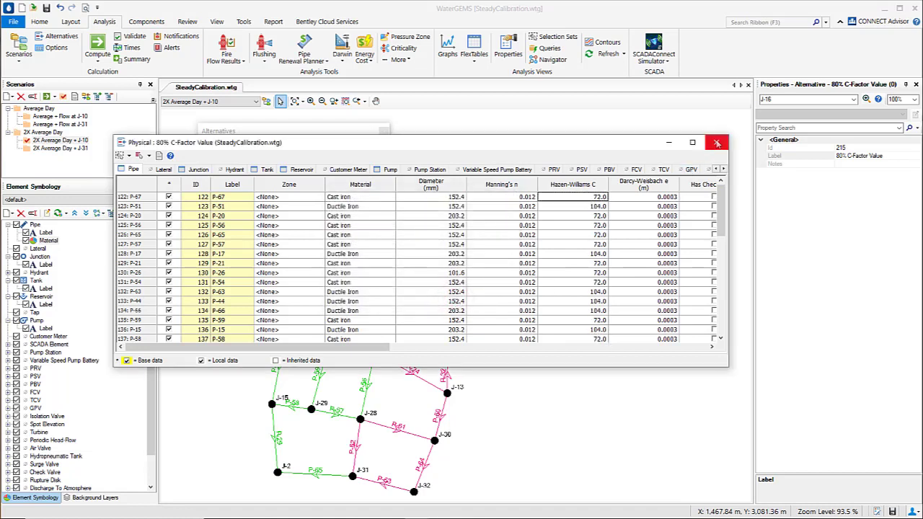
left_click(717, 143)
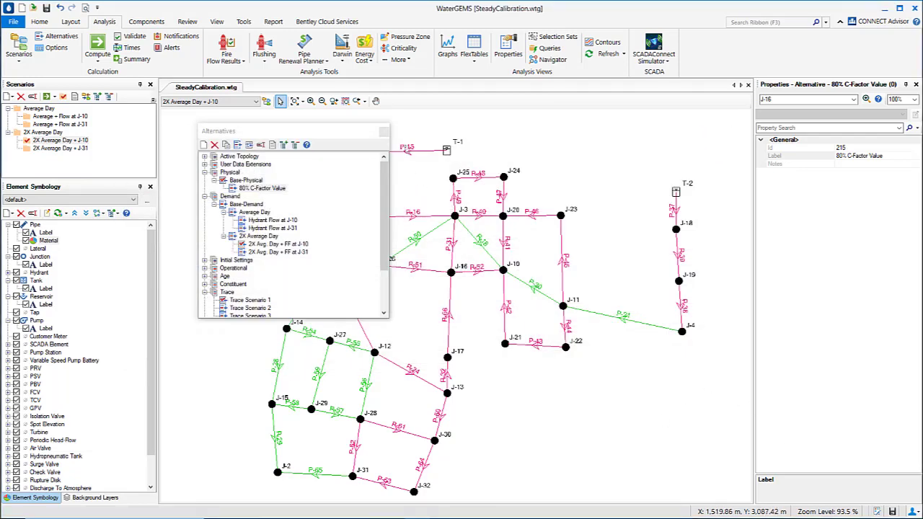
left_click(353, 131)
left_click(383, 131)
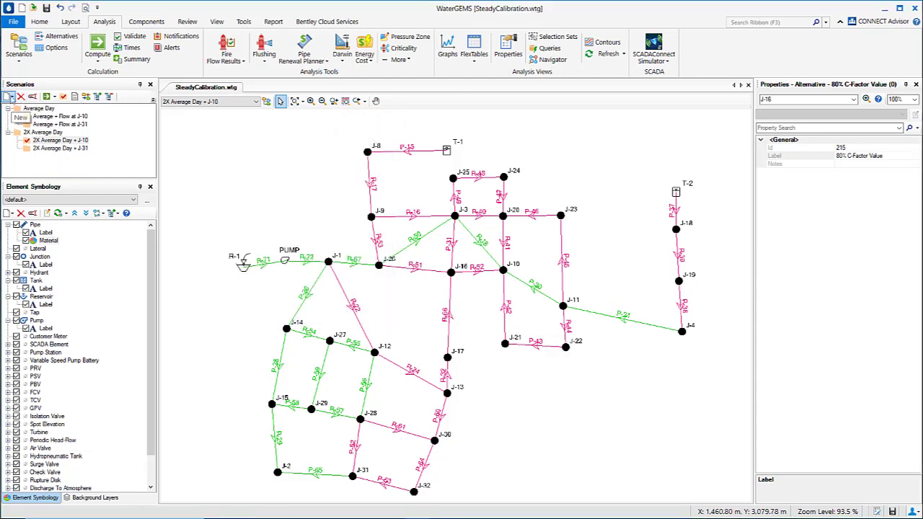
- Create a new base scenario named Average with 80% C Factor
left_click(9, 96)
left_click(43, 121)
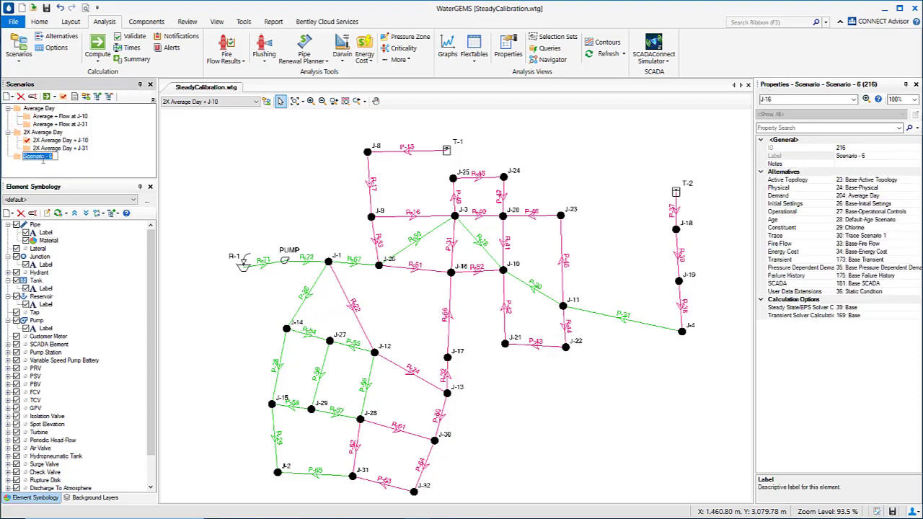
key("Return")
left_click_drag(55, 155, 3, 156)
type("8")
type("Fact")
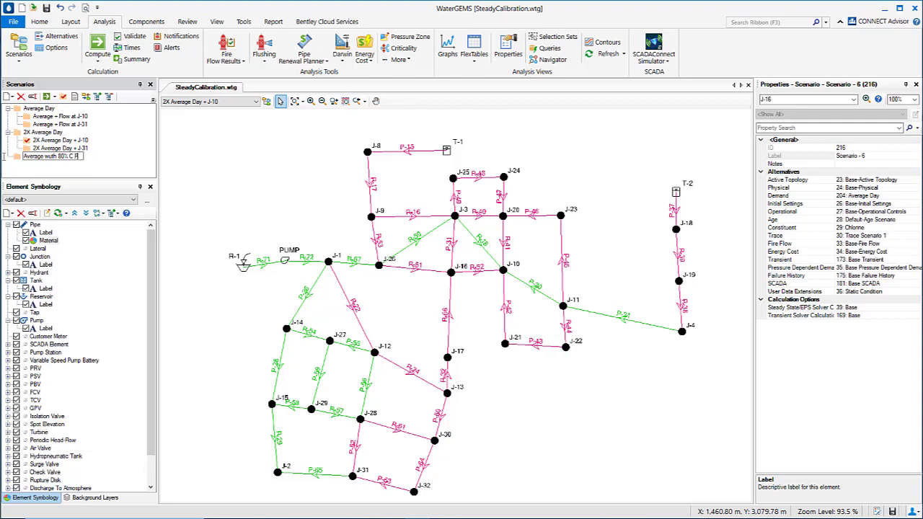
type("or")
key("Return")
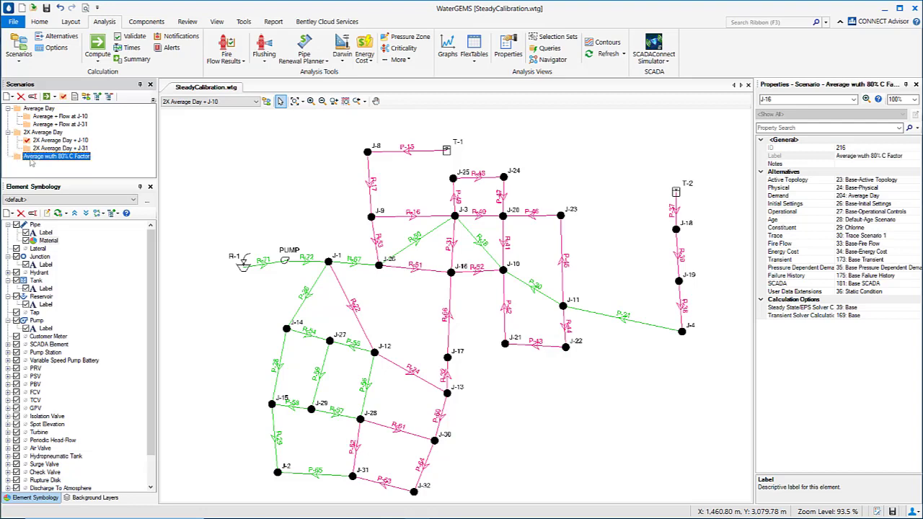
left_click(33, 155)
left_click(41, 158)
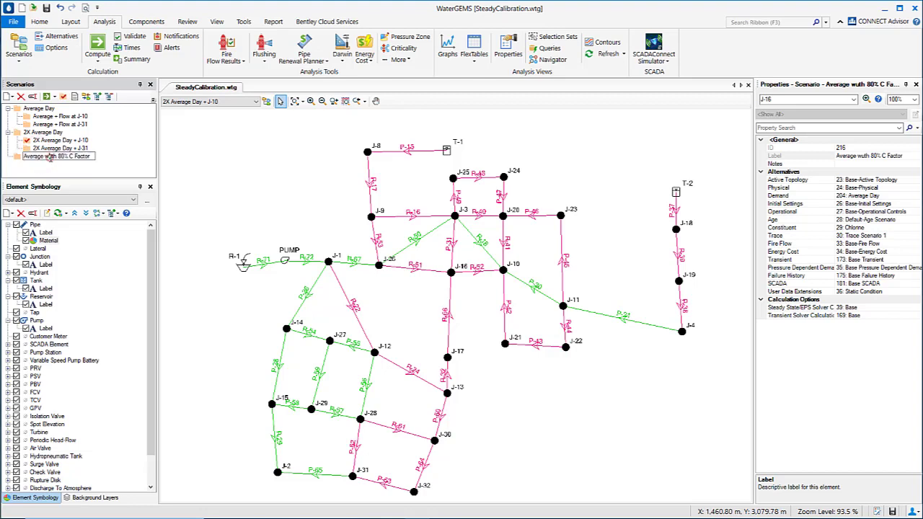
type("i")
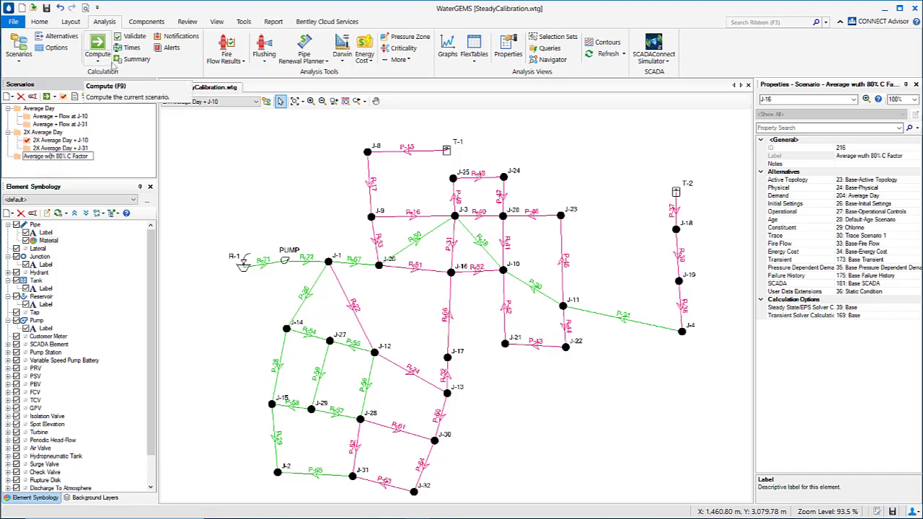
key("Return")
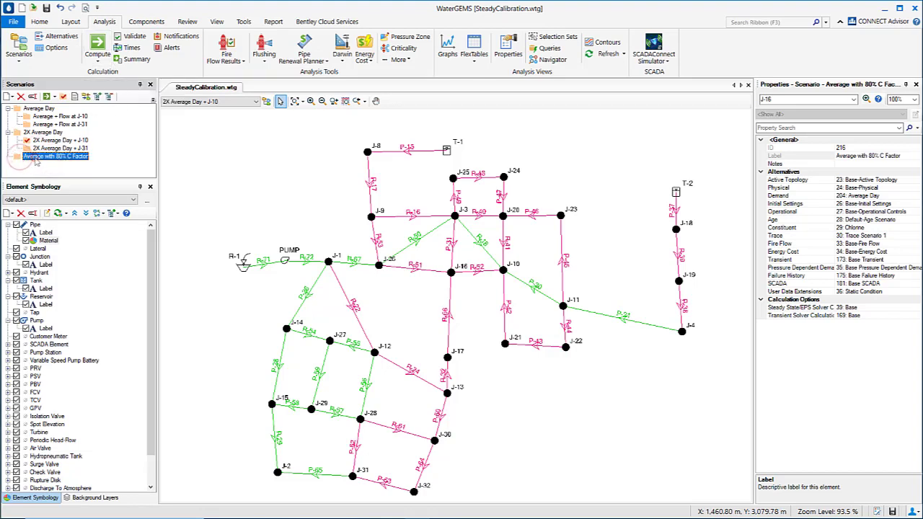
- Create two child scenarios under Average with 80% C Factor
right_click(36, 156)
mouse_move(72, 205)
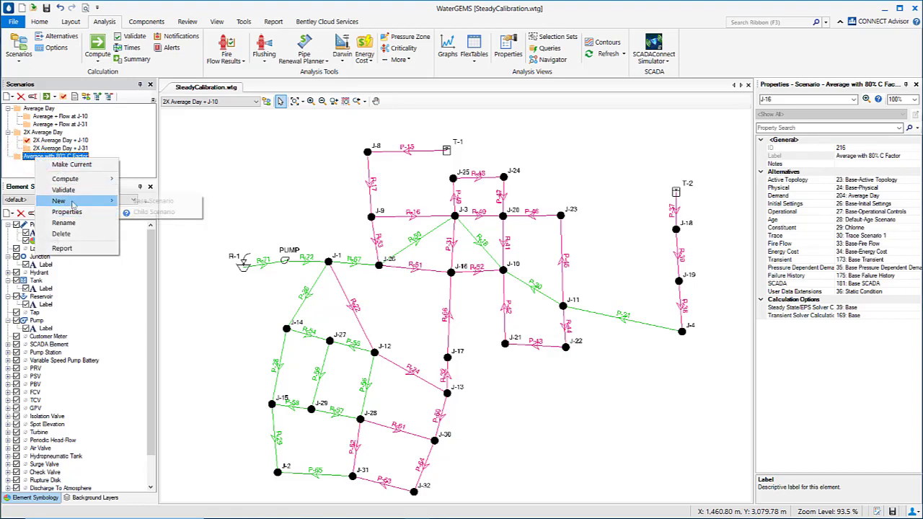
left_click(151, 211)
left_click(64, 156)
right_click(63, 156)
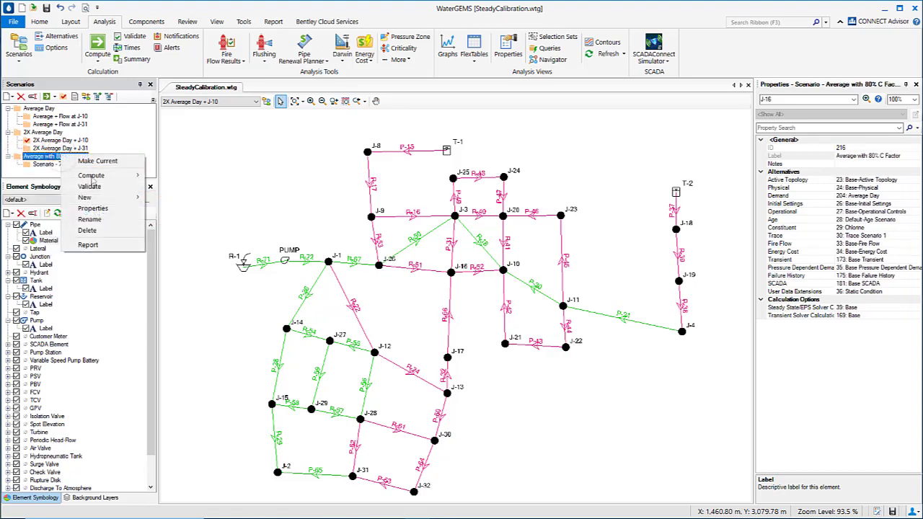
mouse_move(94, 205)
left_click(164, 208)
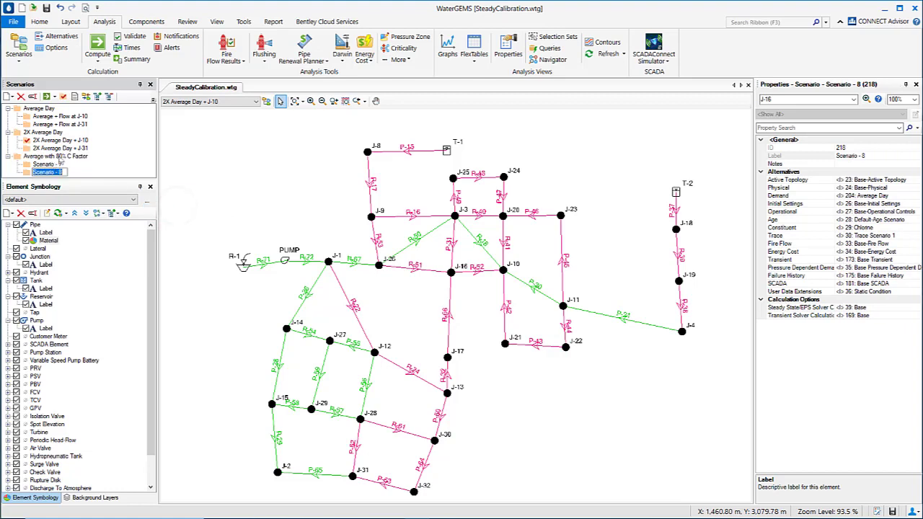
- Rename the first child scenario of Average with 80% C Factor as Avg. 80% C + Flow at J-10
left_click_drag(72, 179, 73, 198)
left_click(46, 165)
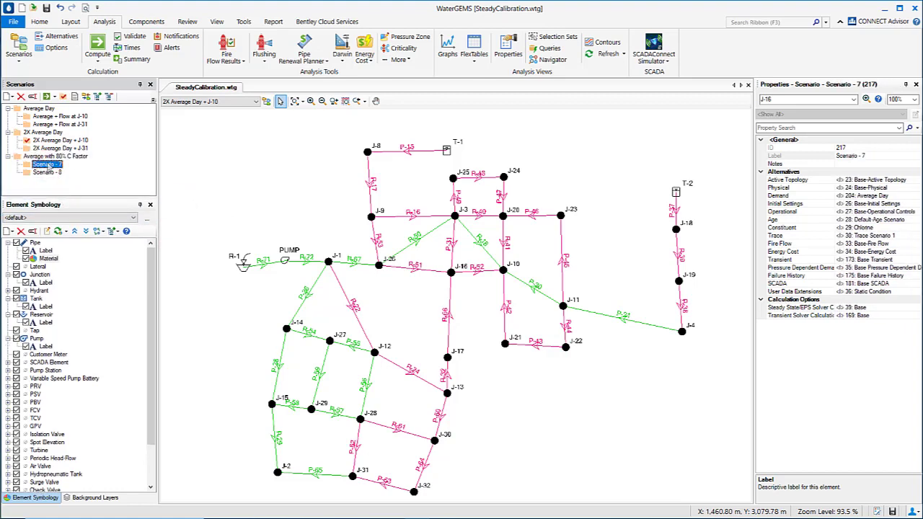
left_click(48, 165)
type("Avg. 80% C + F")
type("low at J-10")
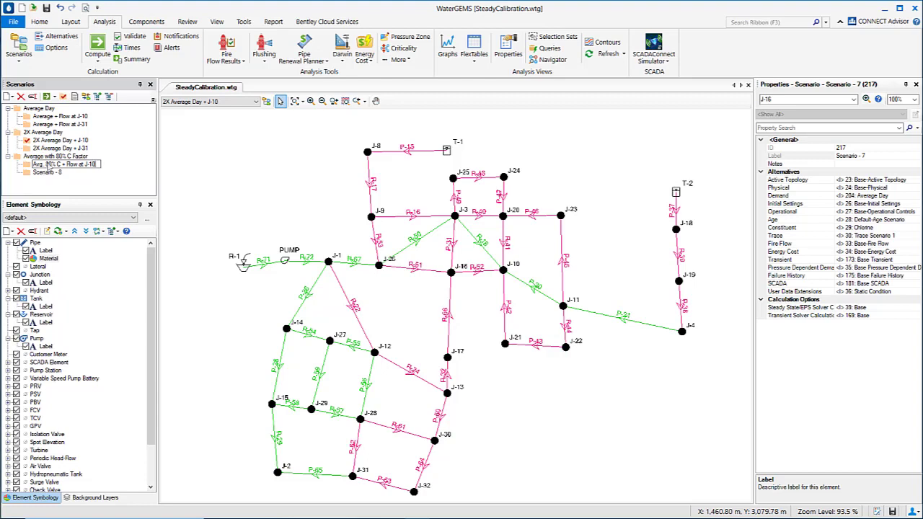
key("Return")
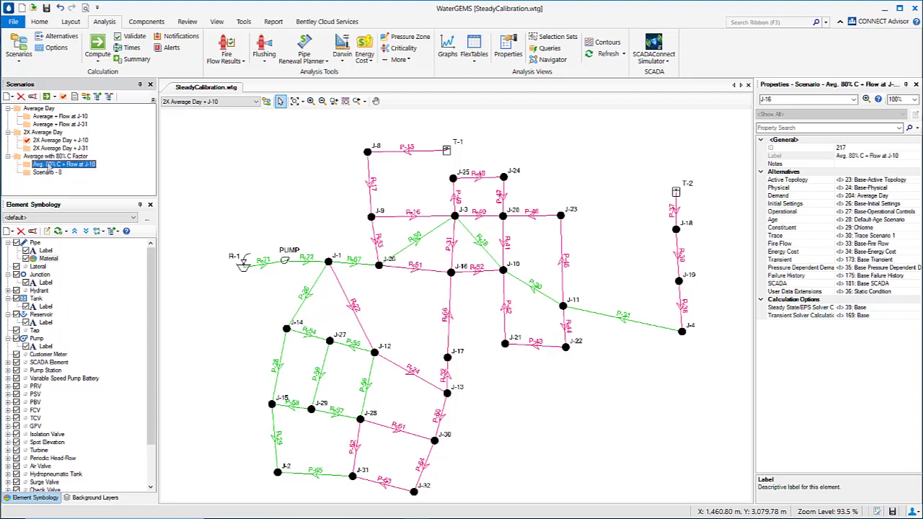
- Rename the second child scenario Avg. 80% C + Flow at J-31, reusing the first child's label
left_click(49, 166)
key("ctrl+c")
left_click(55, 173)
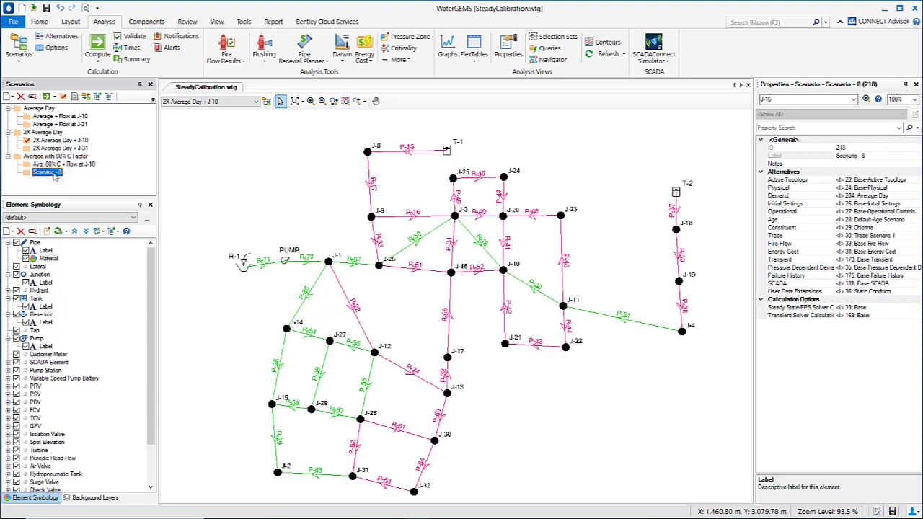
left_click(55, 174)
key("ctrl+v")
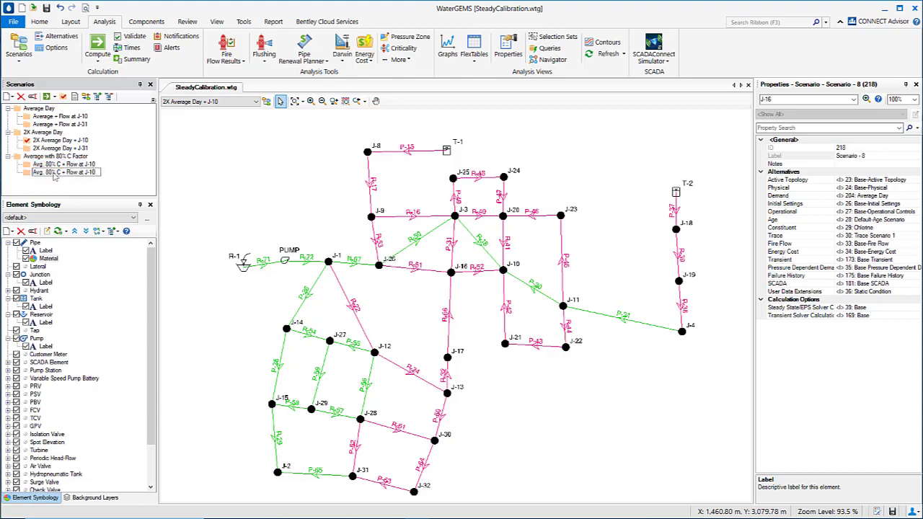
left_click_drag(89, 173, 104, 172)
key("Return")
- Assign the physical alternative 80% C-Factor Value to the Average with 80% C Factor scenario
left_click(85, 156)
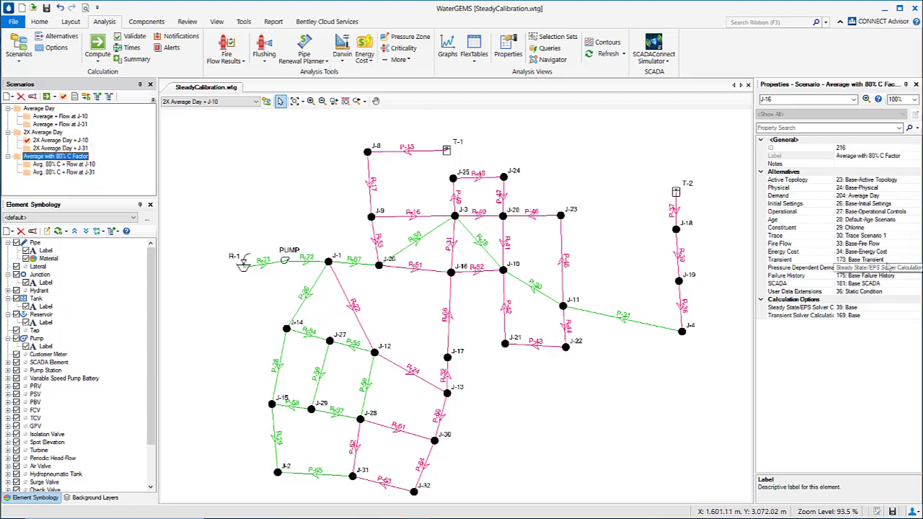
left_click(877, 189)
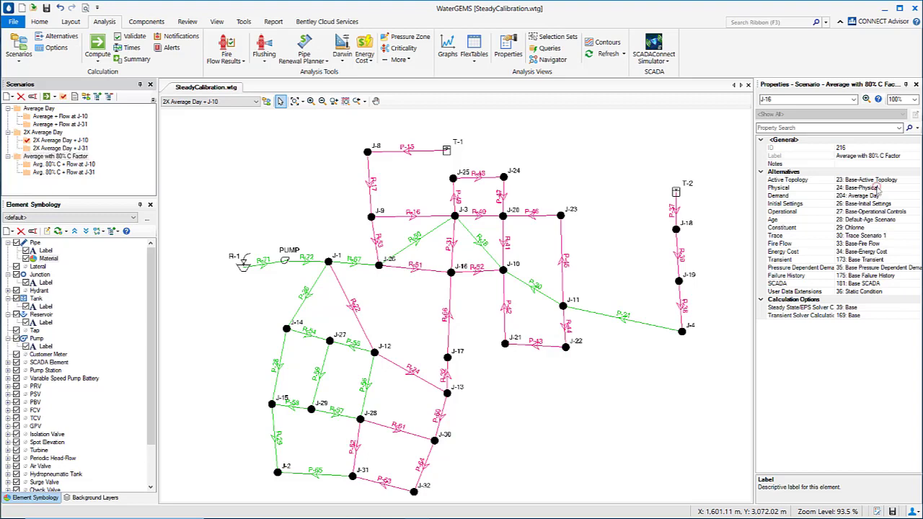
left_click(916, 188)
left_click(868, 202)
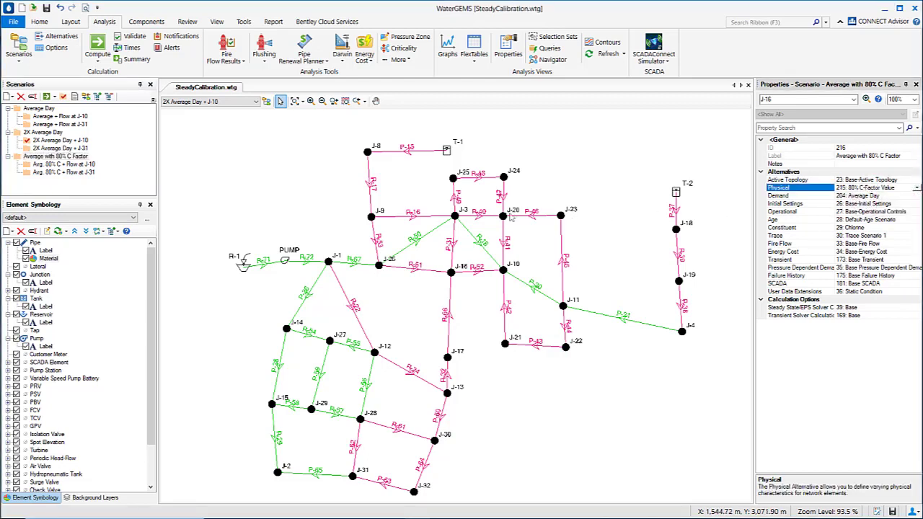
- For Avg. 80% C + Flow at J-10, set the demand alternative to Hydrant Flow at J-10 and user data extensions to Fire Flow J-10
left_click(63, 164)
left_click(887, 196)
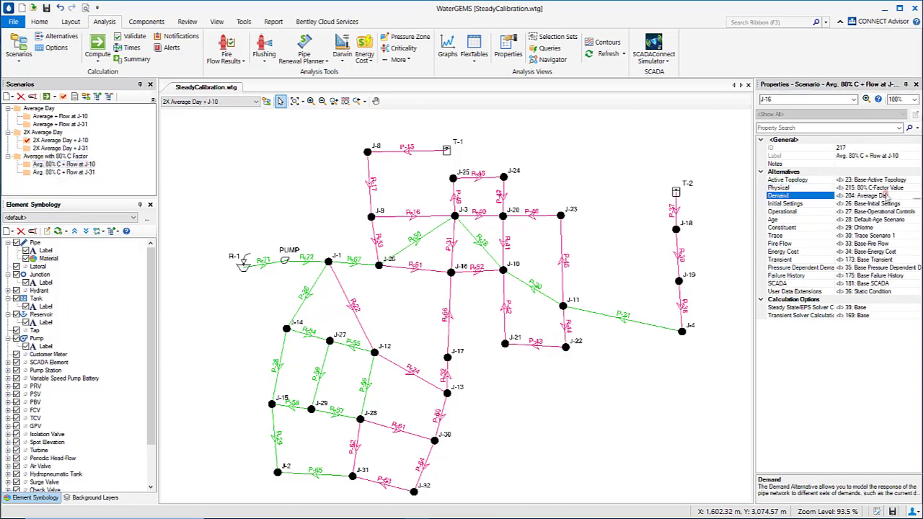
left_click(917, 197)
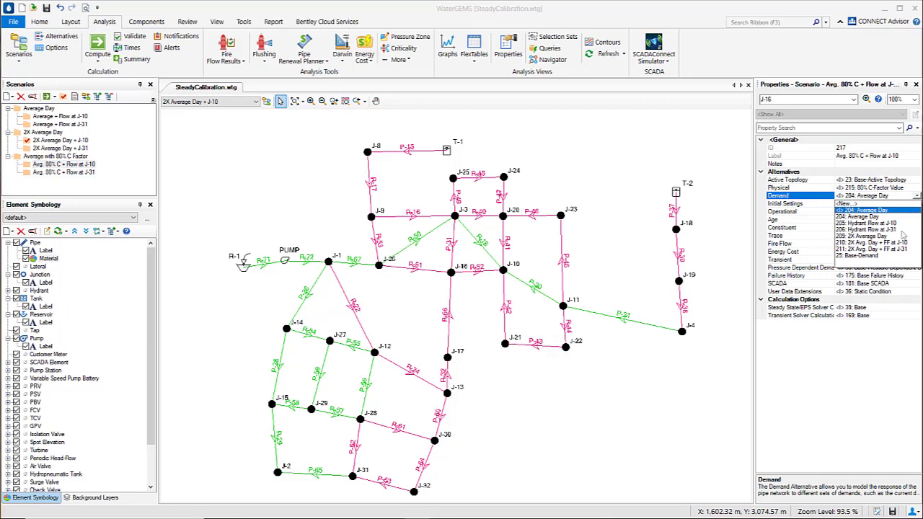
left_click(864, 223)
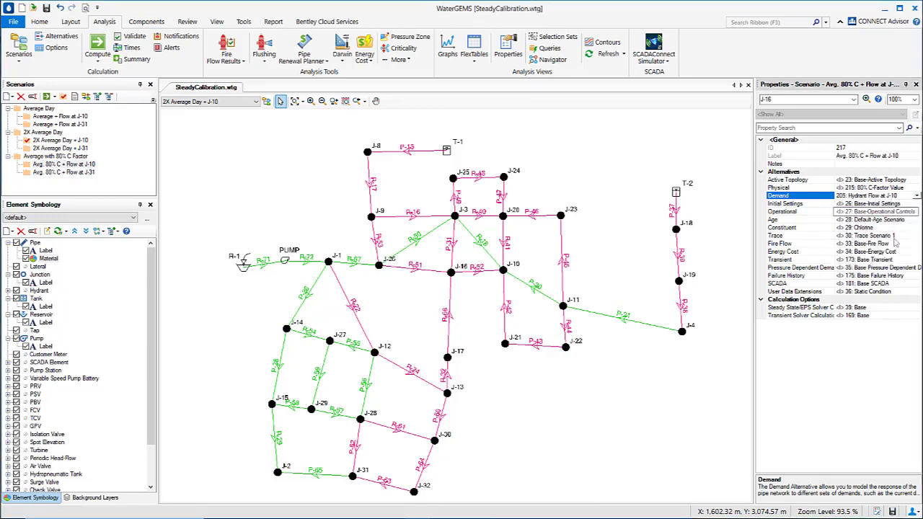
left_click(893, 292)
left_click(916, 291)
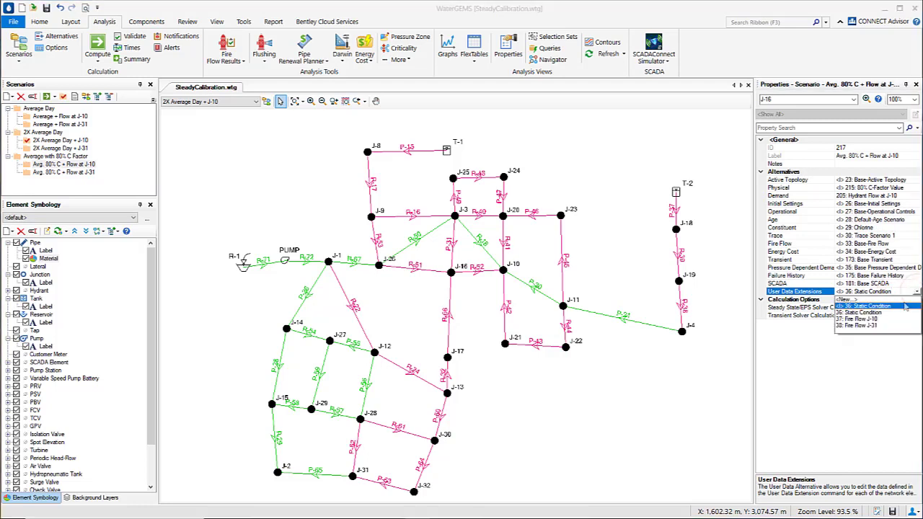
left_click(862, 319)
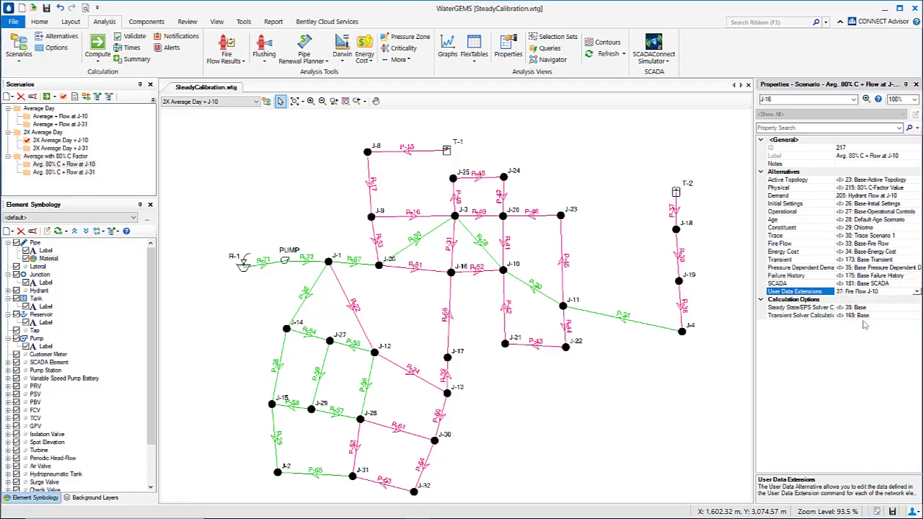
- Set the demand alternative of the Avg. 80% C + Flow at J-31 scenario to Hydrant Flow at J-31
left_click(86, 173)
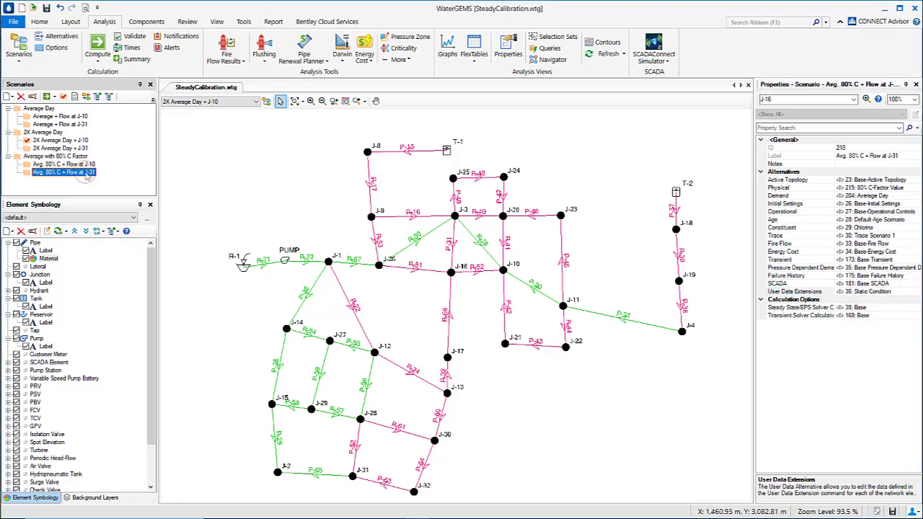
left_click(897, 196)
left_click(916, 195)
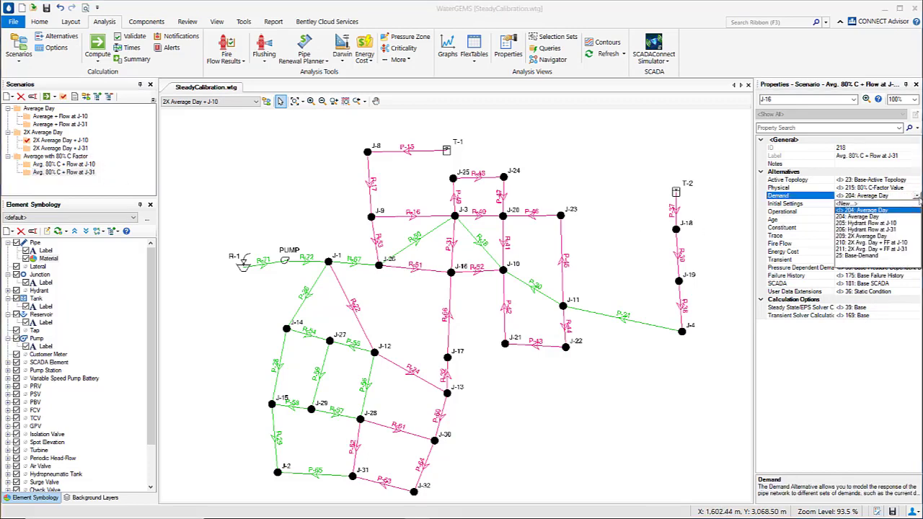
left_click(883, 230)
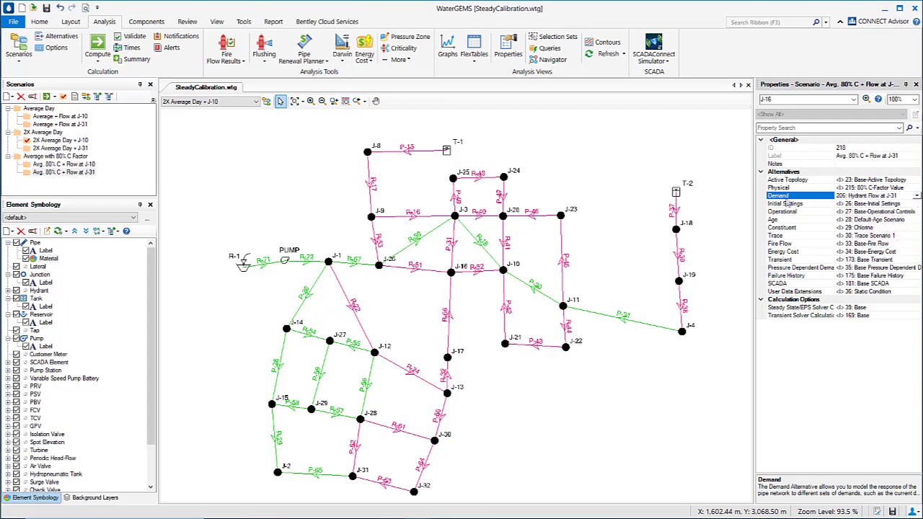
- Set the user data extensions alternative of the Avg. 80% C + Flow at J-31 scenario to Fire Flow J-31 and review the 80% C scenarios' alternatives
left_click(882, 293)
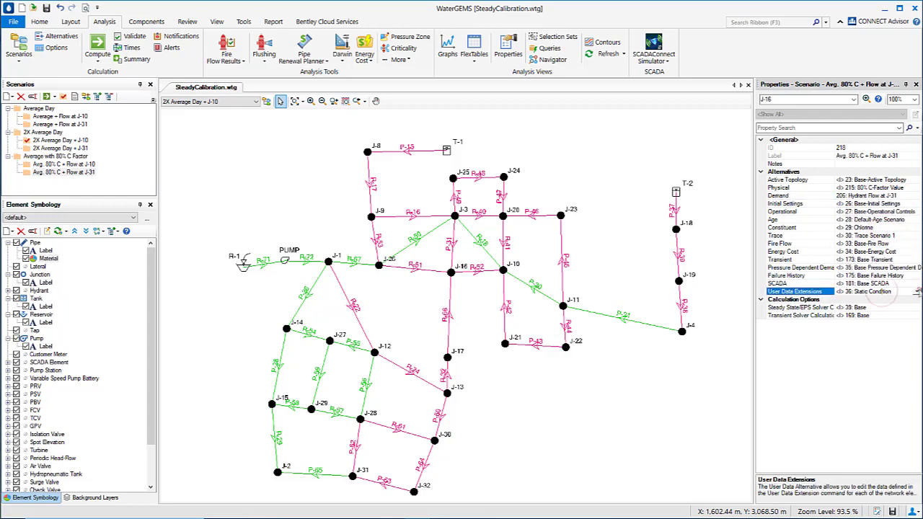
left_click(916, 291)
left_click(865, 325)
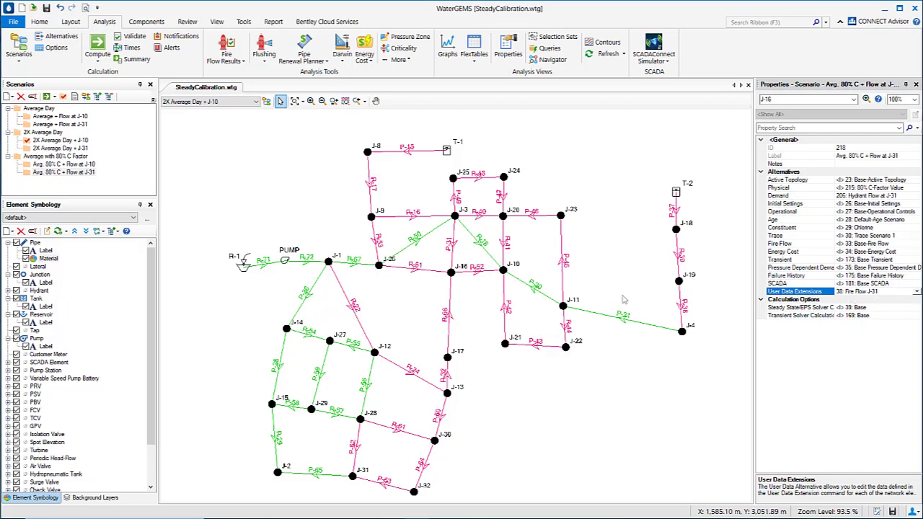
left_click(57, 165)
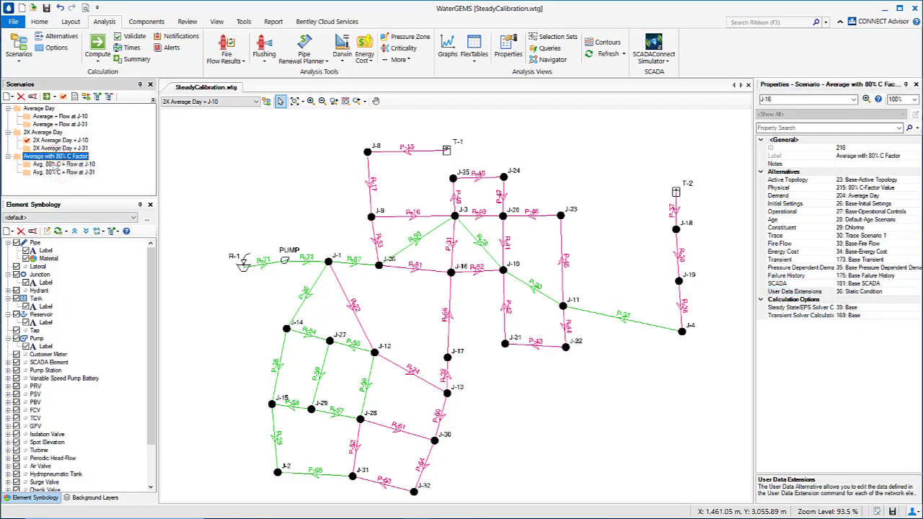
left_click(62, 173)
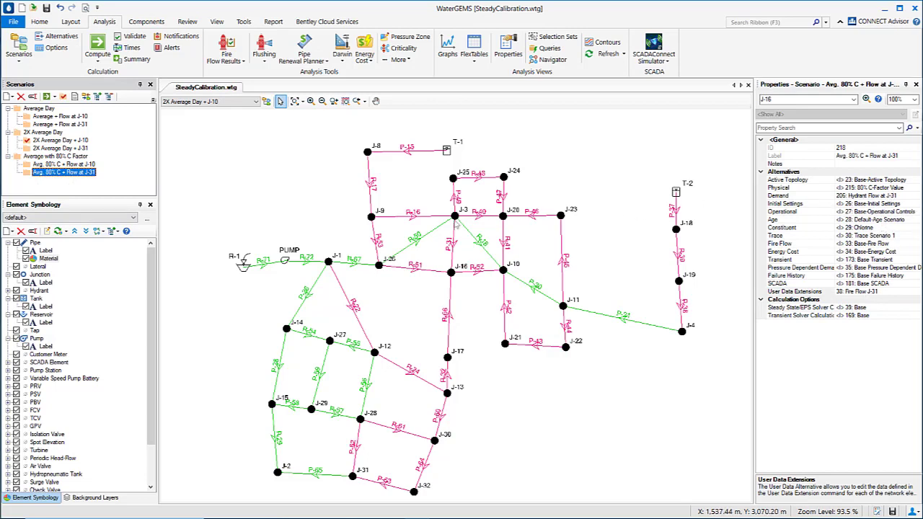
left_click(56, 156)
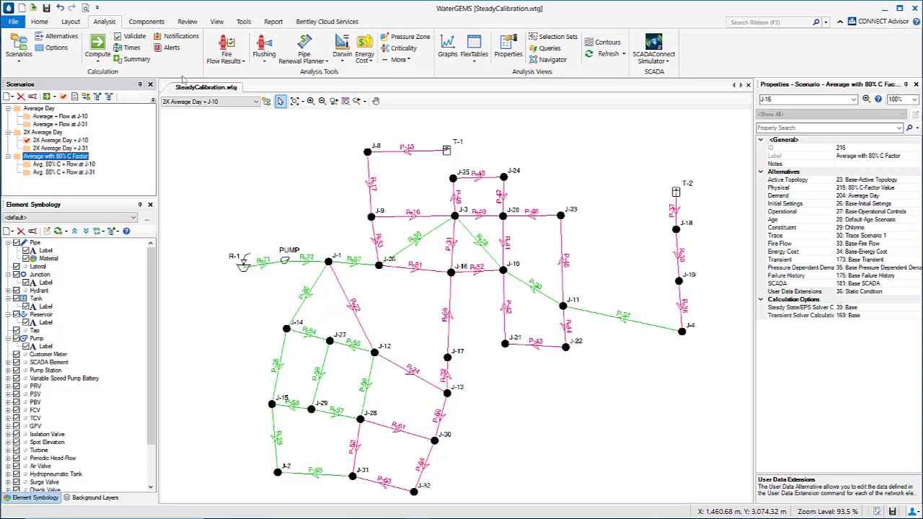
- Batch run only Average with 80% C Factor, Avg. 80% C + Flow at J-10 and Avg. 80% C + Flow at J-31, excluding the 2X Average Day scenarios
left_click(54, 97)
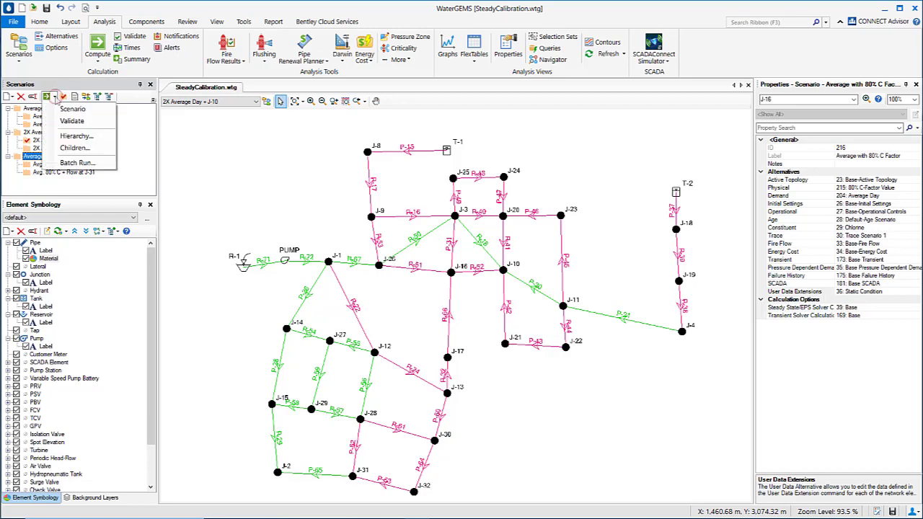
left_click(82, 157)
left_click(54, 97)
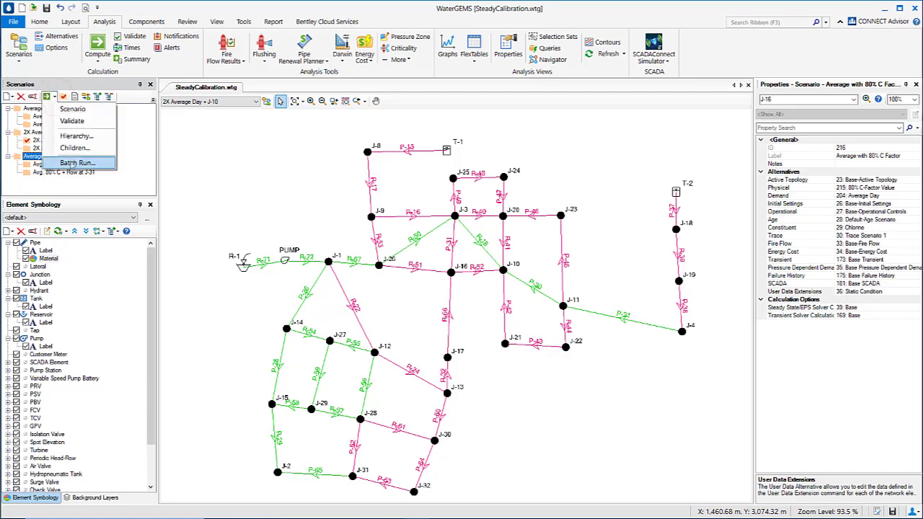
left_click(75, 157)
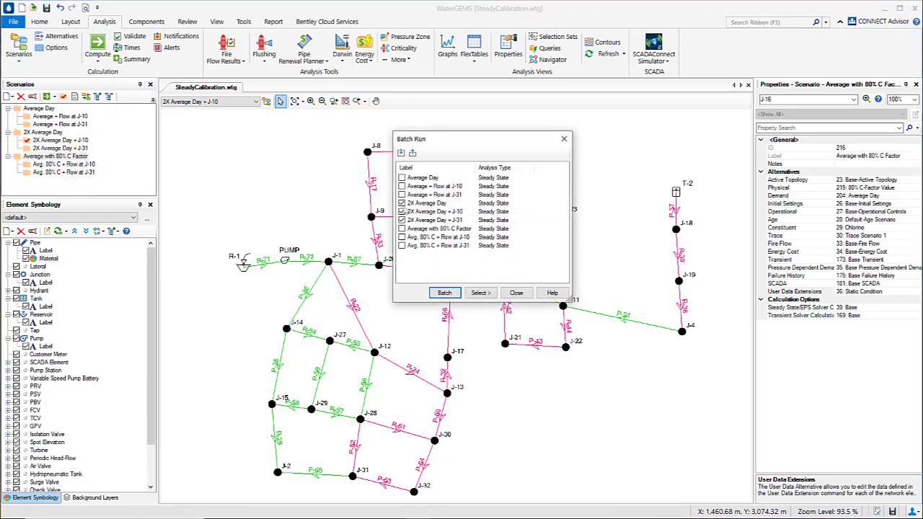
left_click(401, 203)
left_click(401, 211)
left_click(402, 220)
left_click(402, 228)
left_click(401, 237)
left_click(402, 246)
left_click(444, 292)
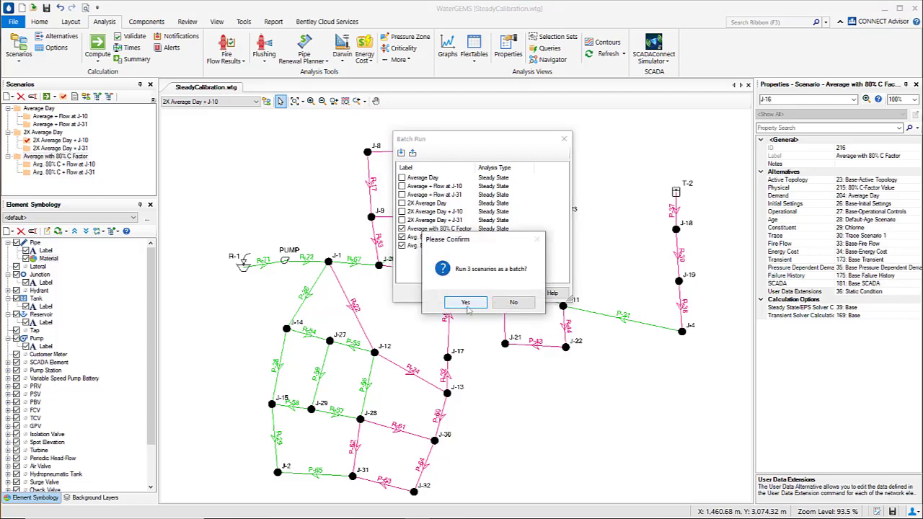
left_click(466, 303)
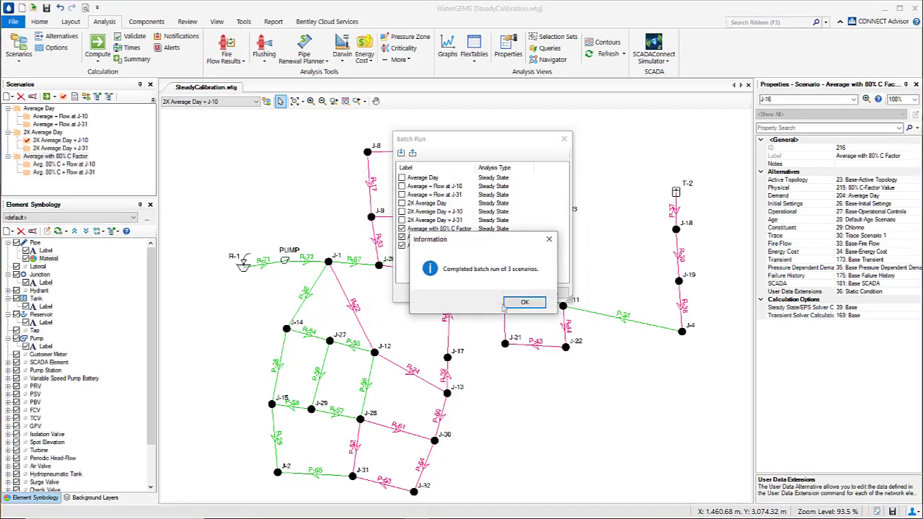
left_click(525, 302)
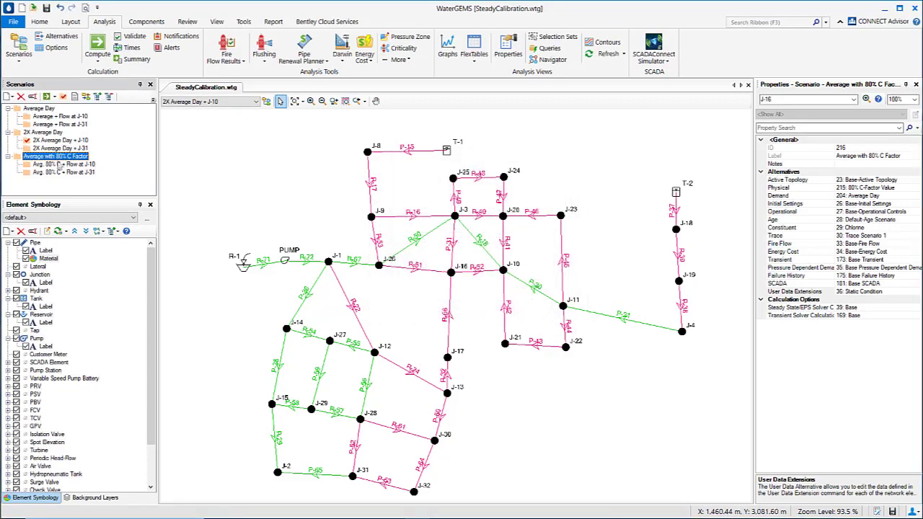
- Make Average with 80% C Factor the current scenario and compare observed HGL with hydraulic grade in the junction FlexTable
left_click(63, 96)
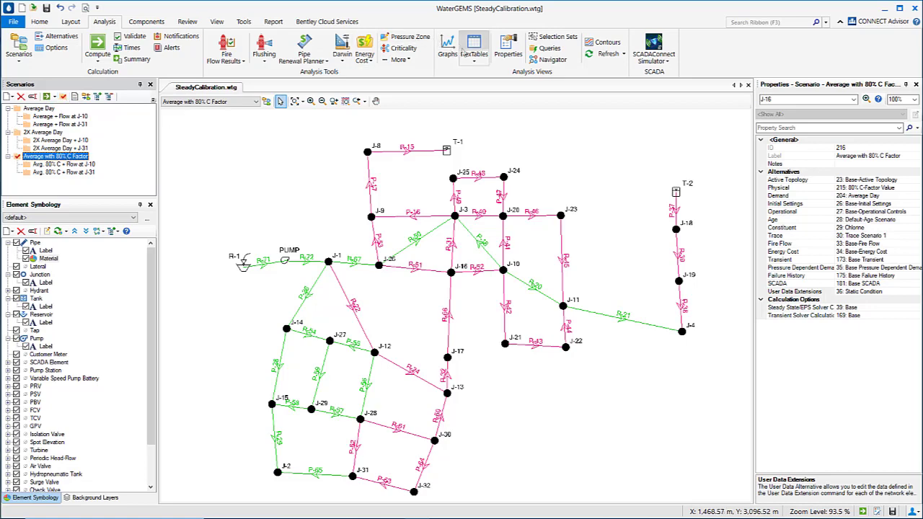
left_click(474, 61)
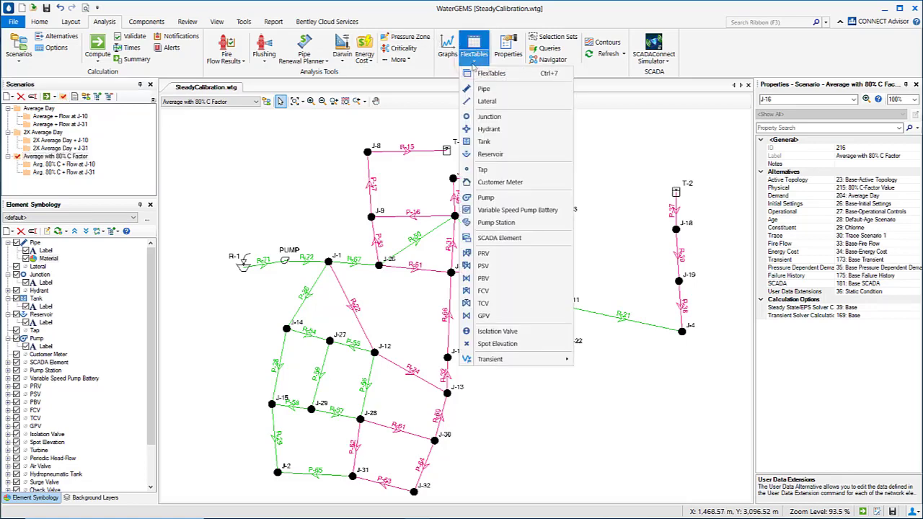
left_click(490, 118)
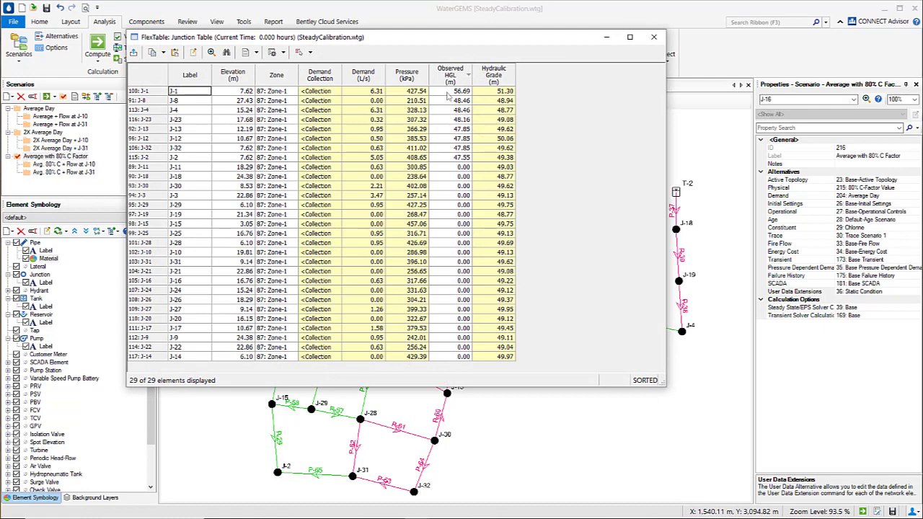
left_click_drag(450, 92, 497, 117)
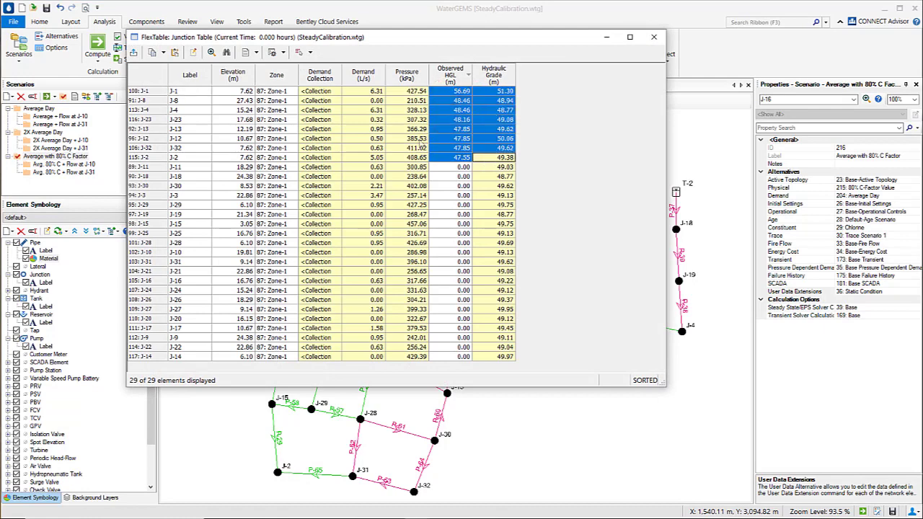
left_click(653, 38)
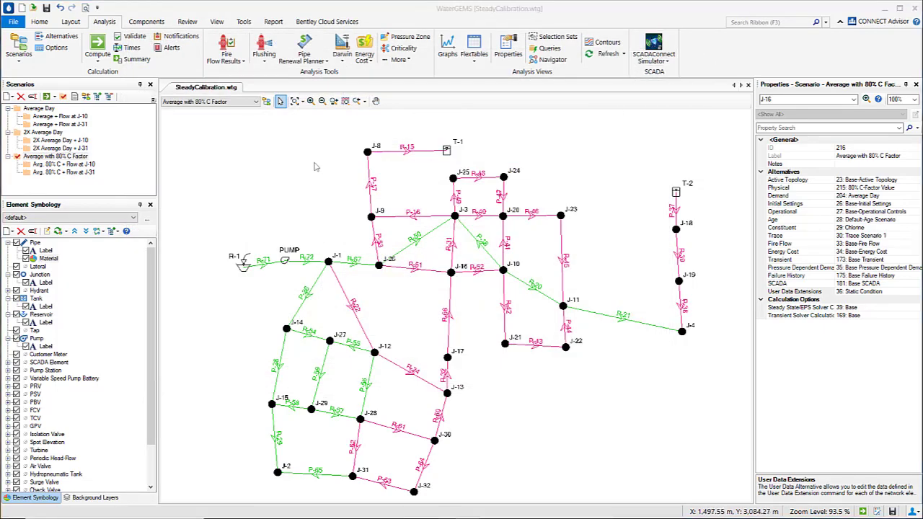
- Create a scenario comparison of Average Day against Average with 80% C Factor and widen its alternatives columns
left_click(22, 63)
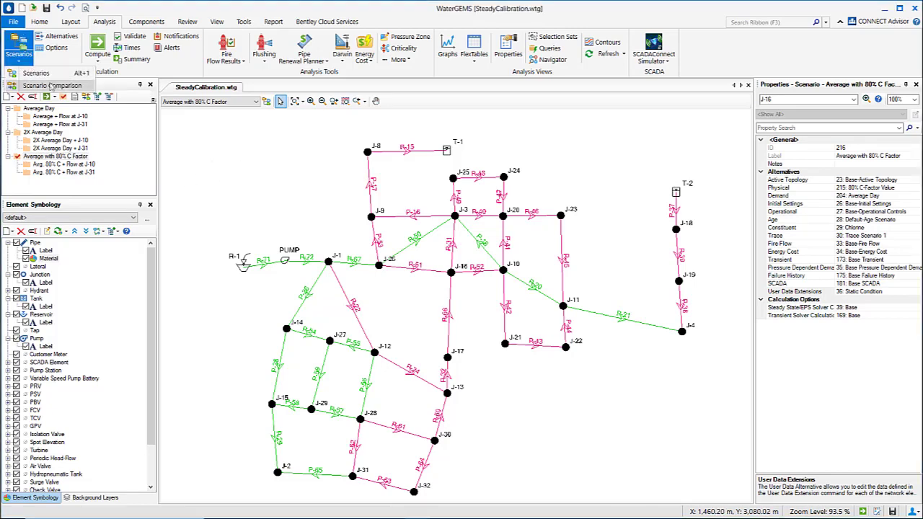
left_click(76, 86)
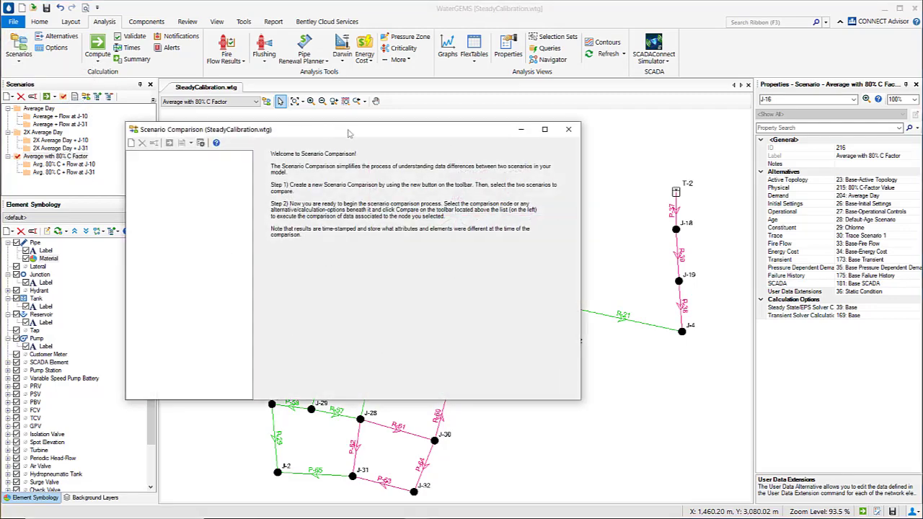
left_click_drag(348, 133, 439, 132)
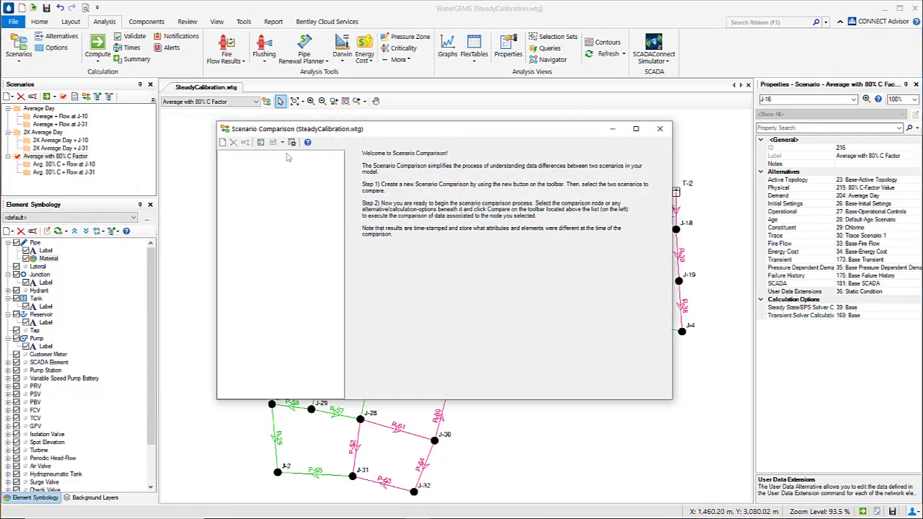
left_click(225, 143)
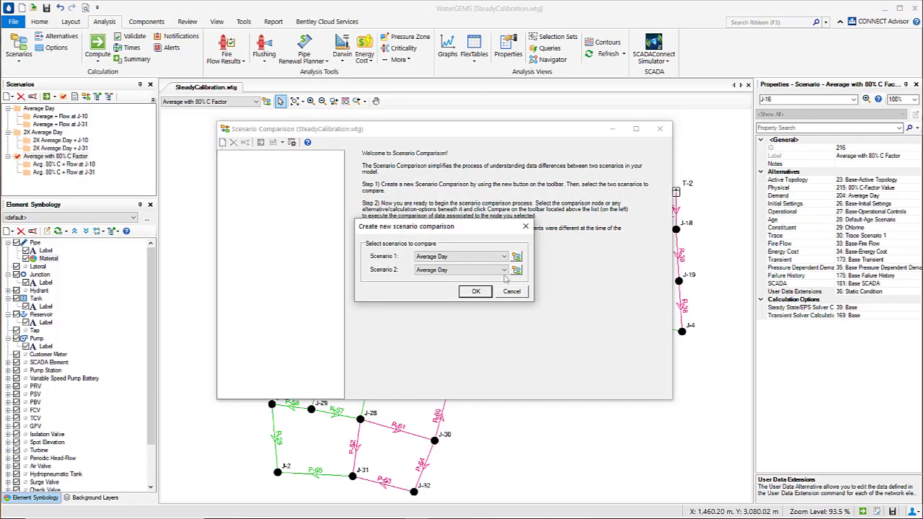
left_click(503, 270)
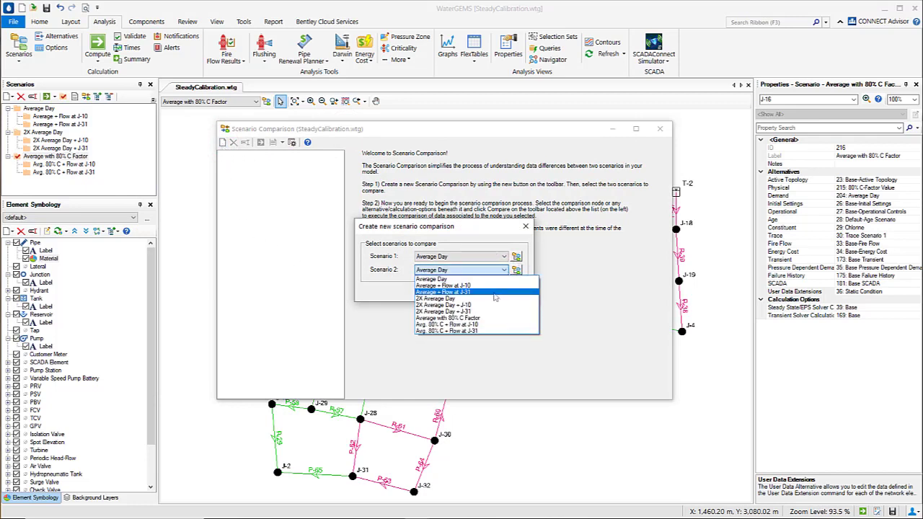
left_click(470, 318)
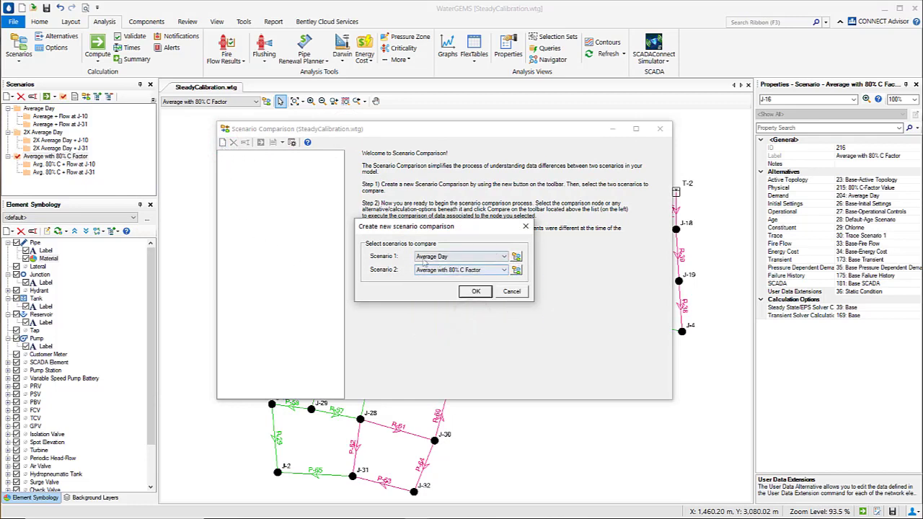
left_click(474, 291)
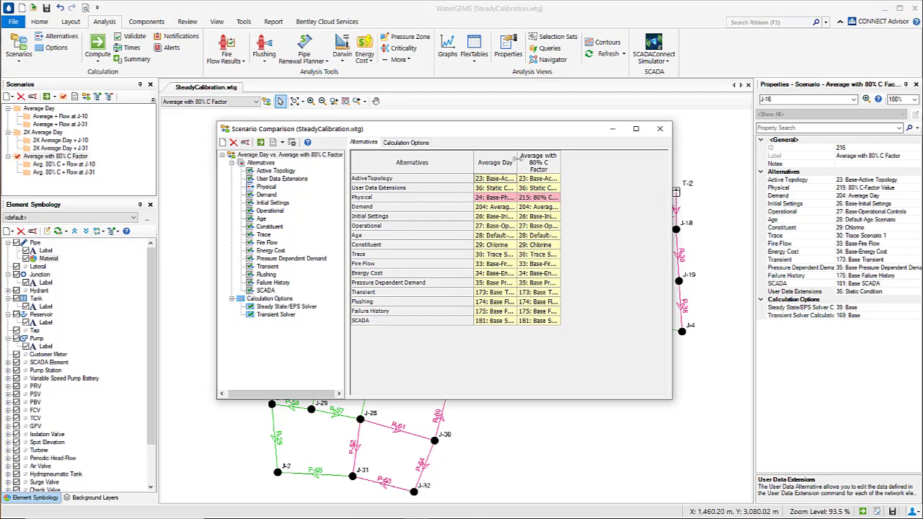
left_click_drag(516, 156, 621, 157)
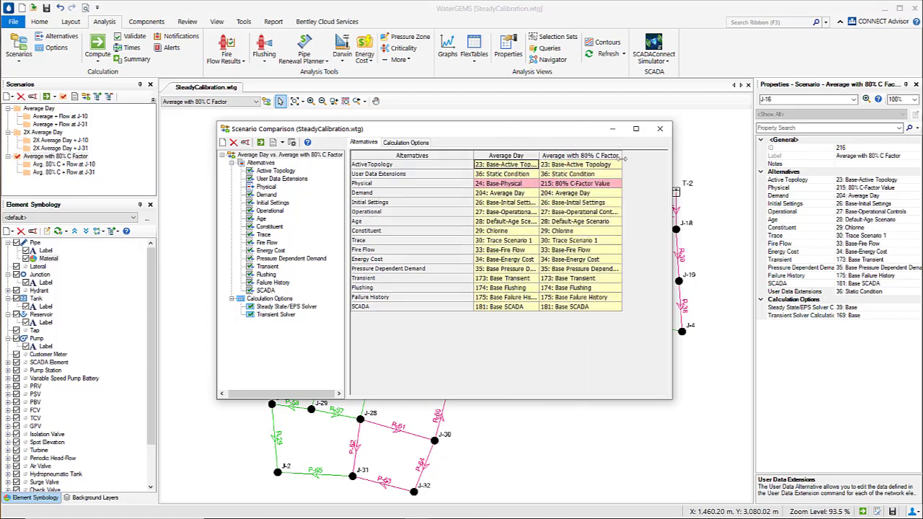
- Compare the Physical alternatives of Average Day and Average with 80% C Factor and view the pipes' Hazen-Williams C differences
left_click(382, 184)
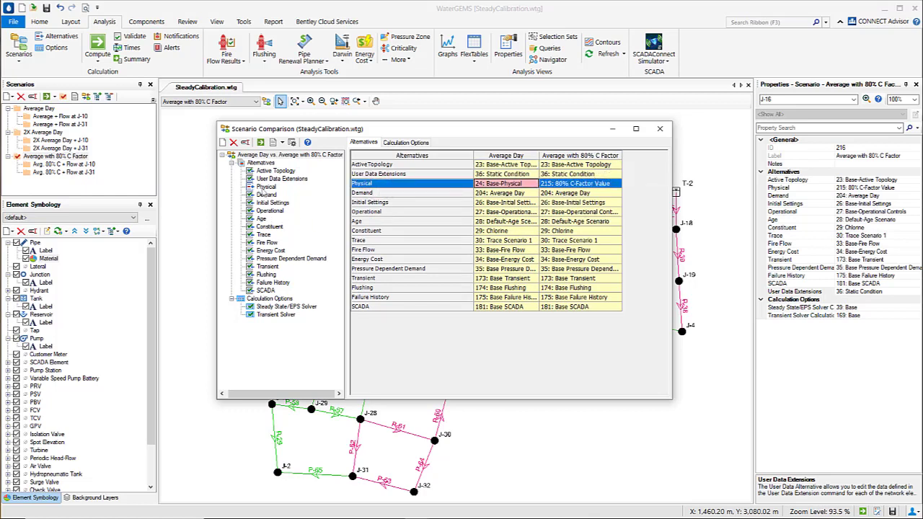
left_click(263, 188)
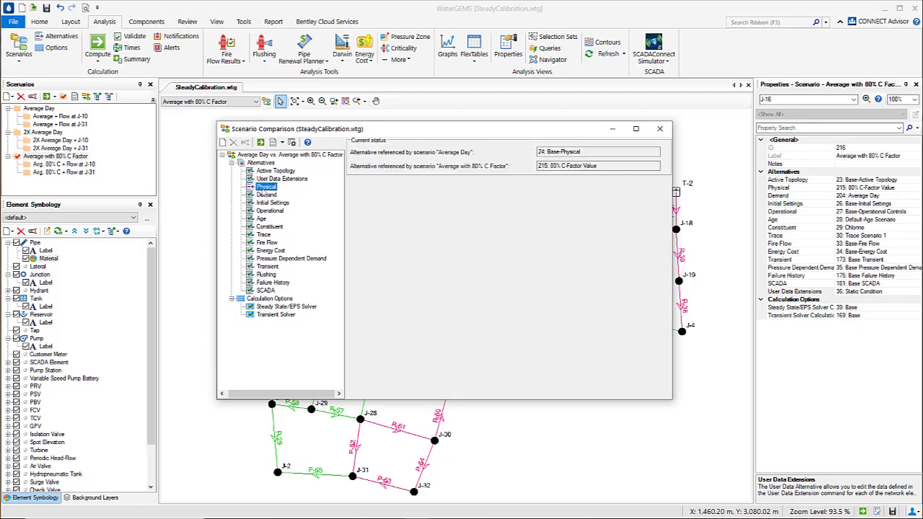
left_click(262, 142)
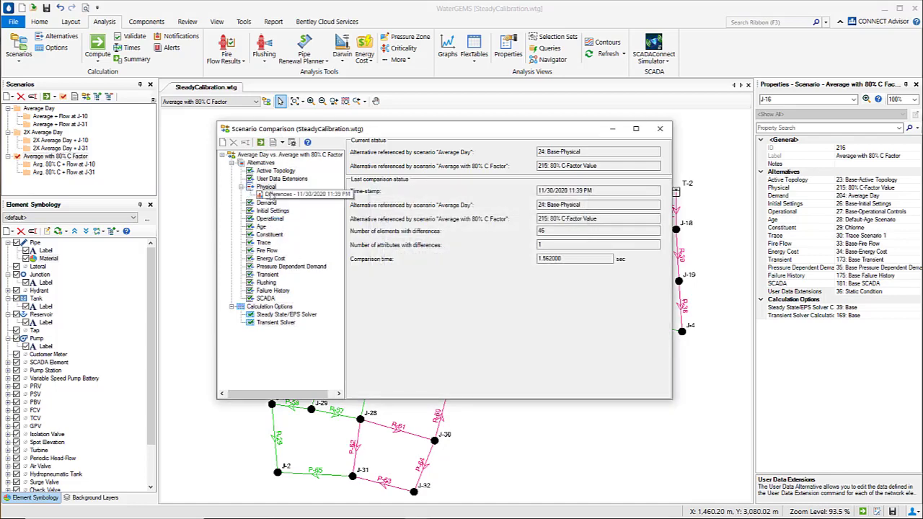
left_click(270, 188)
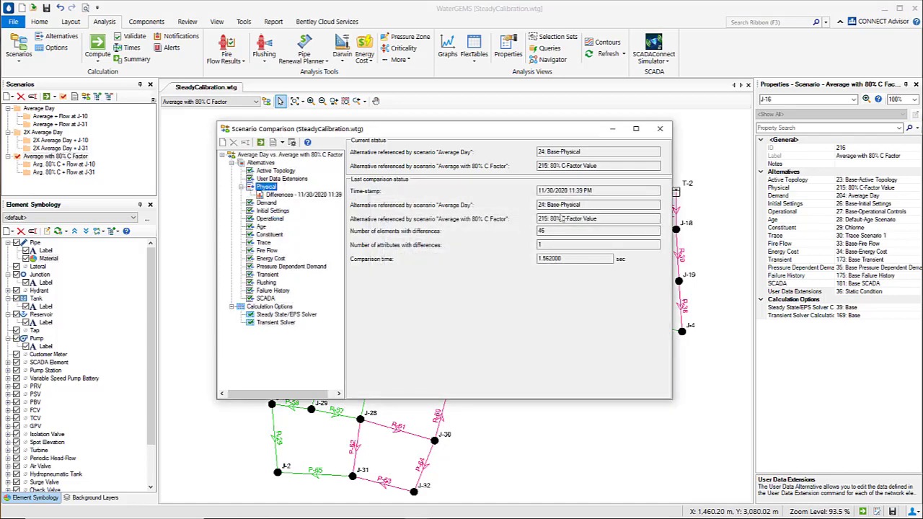
left_click(296, 196)
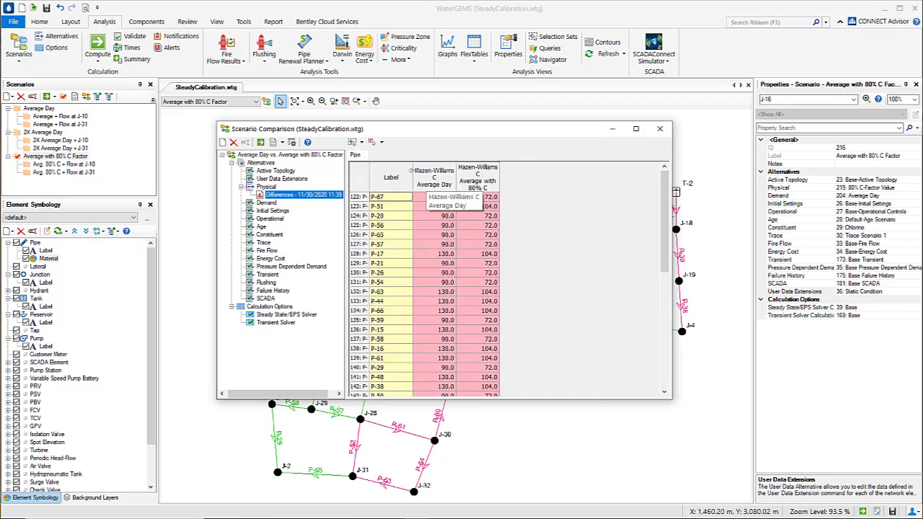
left_click_drag(413, 175, 524, 175)
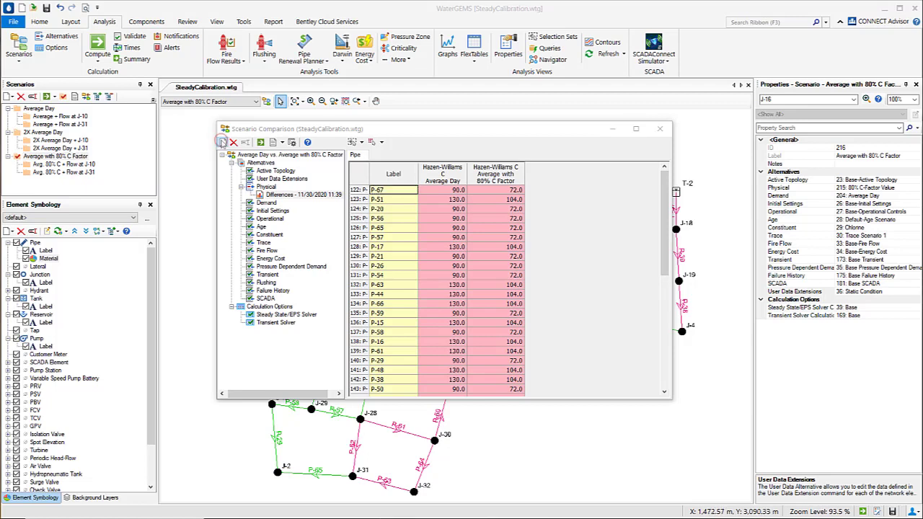
- Create a second scenario comparison of Average Day against 2X Average Day
left_click(223, 142)
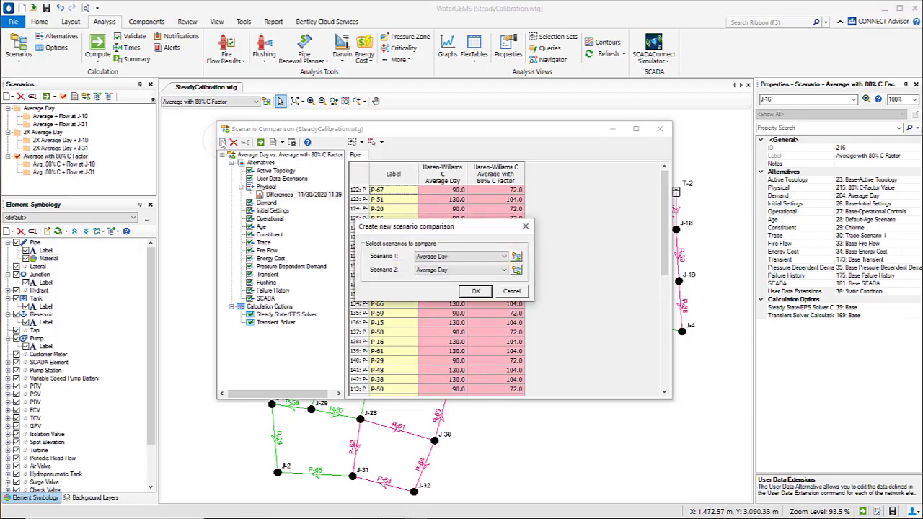
left_click(505, 272)
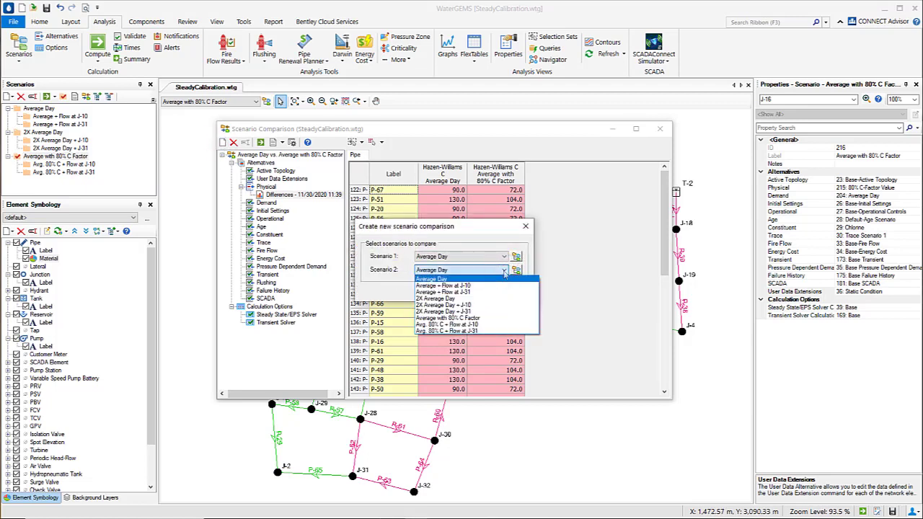
left_click(438, 298)
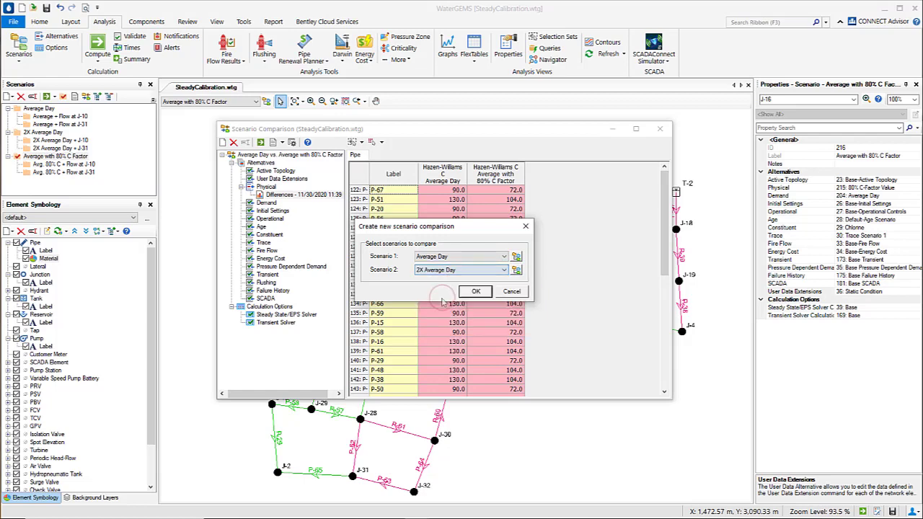
left_click(476, 291)
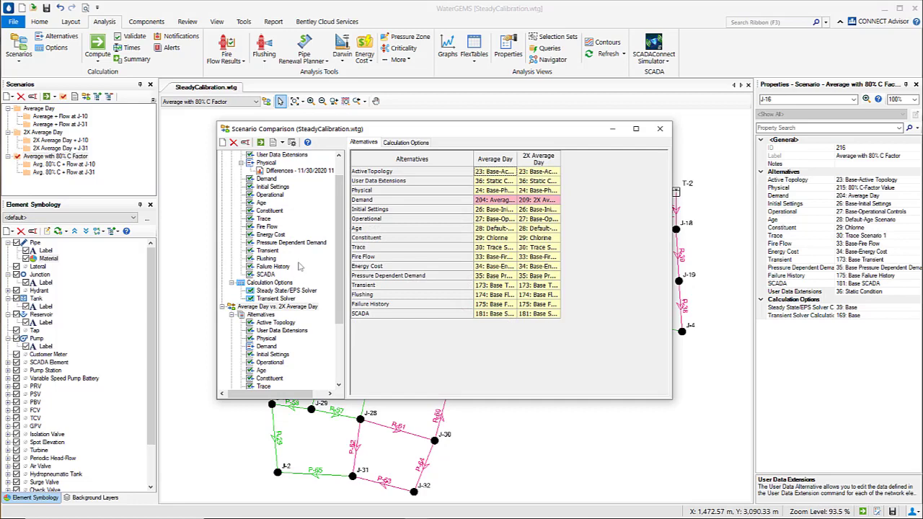
- Review the alternatives table of the Average Day vs. 2X Average Day comparison and widen its scenario columns
scroll(294, 272, "down", 1)
left_click(266, 322)
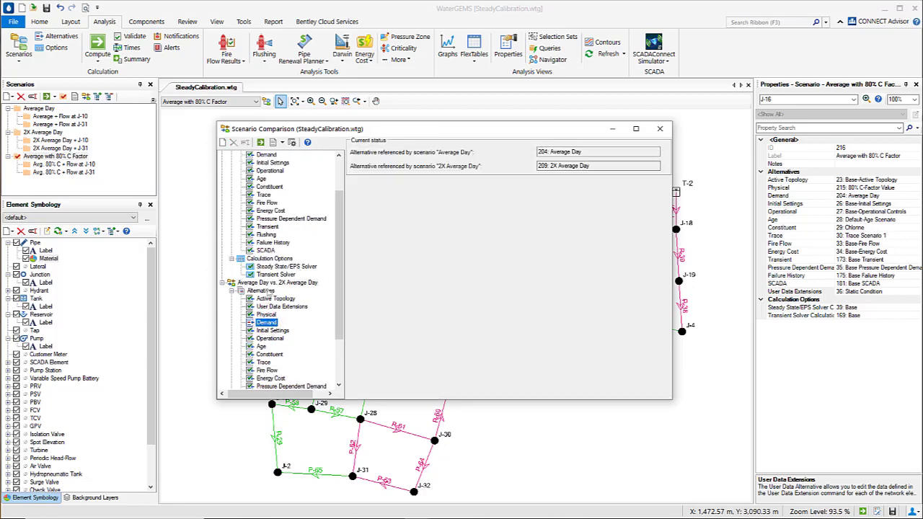
left_click(272, 283)
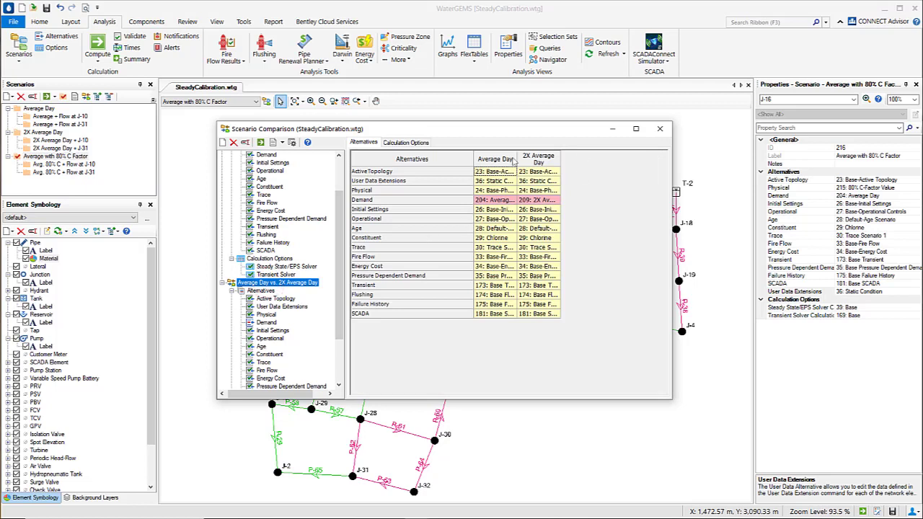
left_click_drag(517, 157, 615, 157)
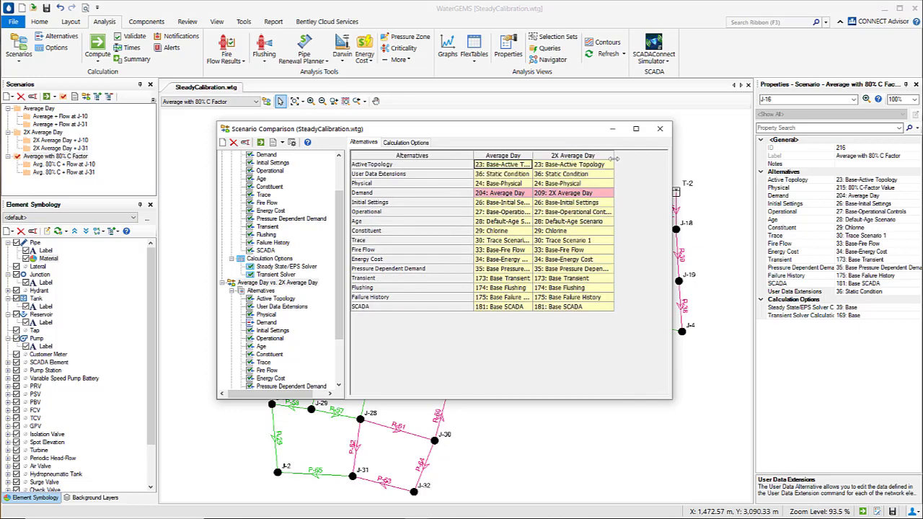
- Compute the Demand alternative differences between Average Day and 2X Average Day, open the junction differences, and widen the demand collection columns
left_click(266, 322)
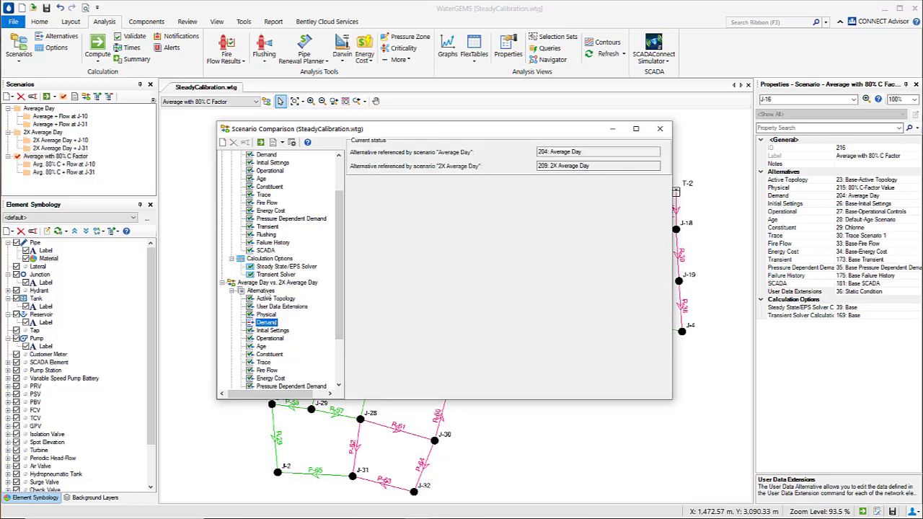
left_click(260, 143)
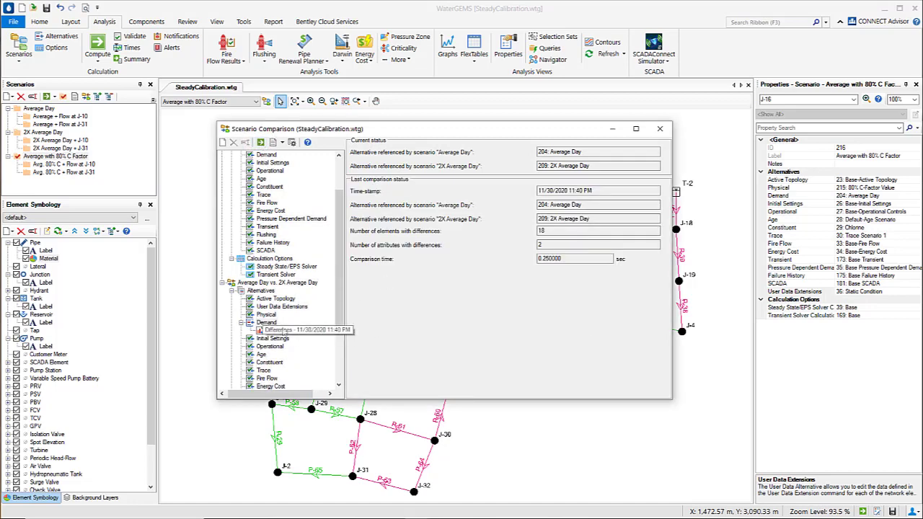
left_click(279, 329)
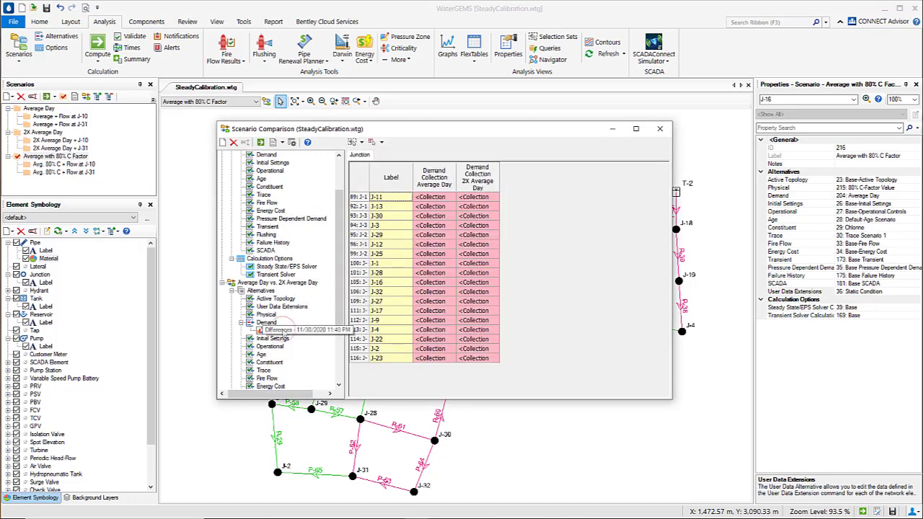
left_click_drag(456, 179, 468, 179)
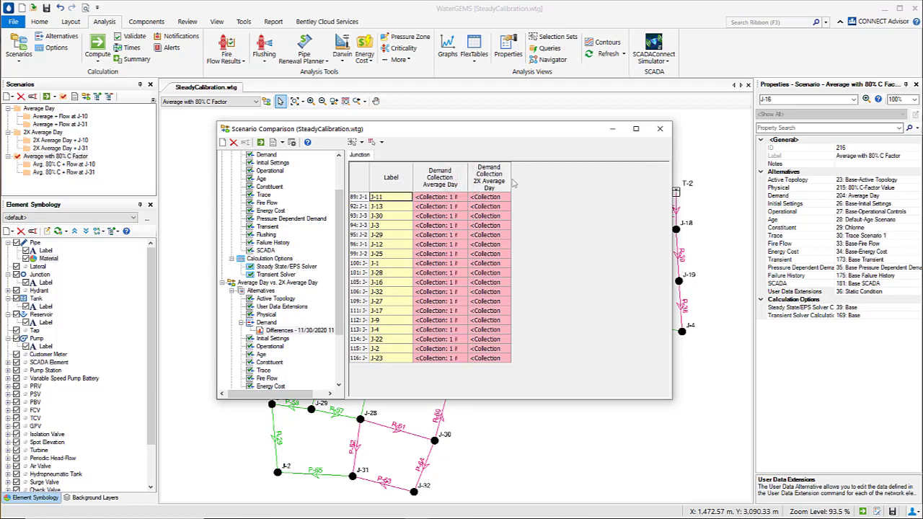
left_click_drag(510, 180, 562, 181)
left_click_drag(467, 167, 494, 176)
- View the base demands in junction J-11's demand collection for both scenarios and close the scenario comparison
left_click(472, 185)
left_click(487, 184)
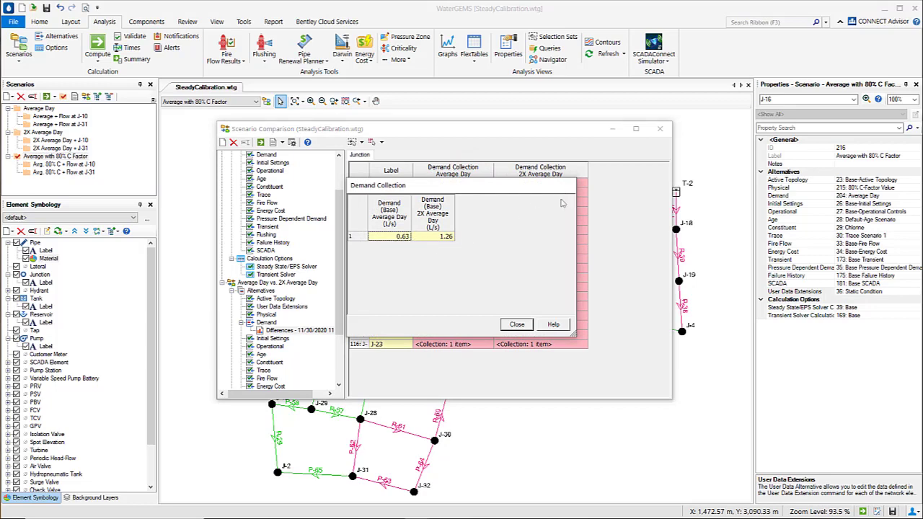
left_click(518, 324)
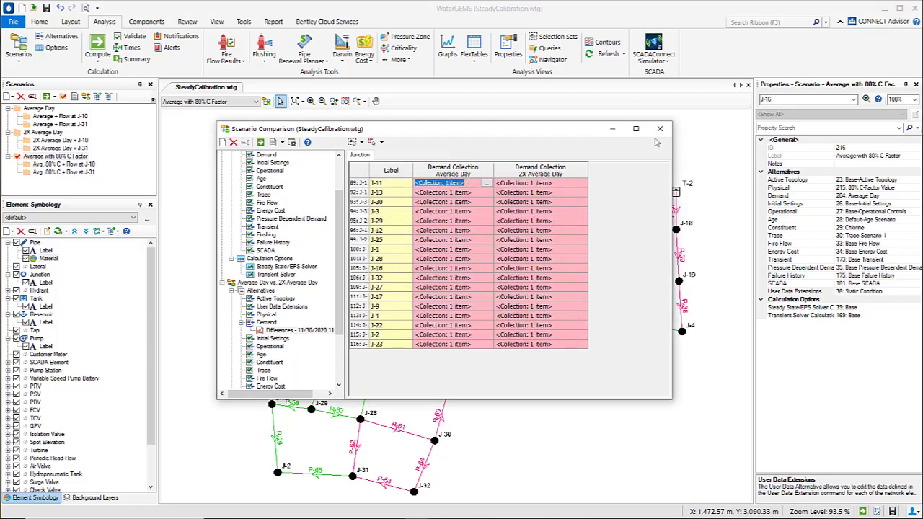
left_click(659, 130)
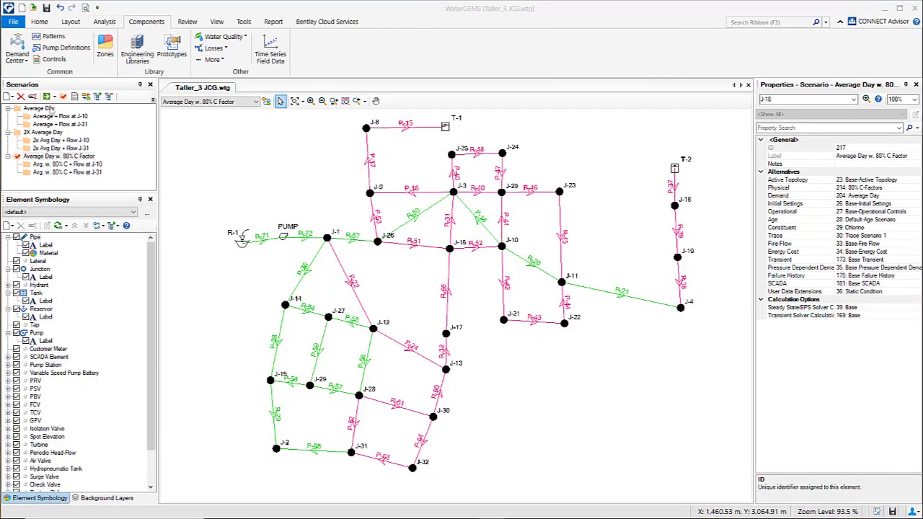
- In the Taller_3 JCG model, inspect the Average Day, 2X Average Day and Average Day w. 80% C Factor scenarios
left_click(49, 108)
left_click(47, 133)
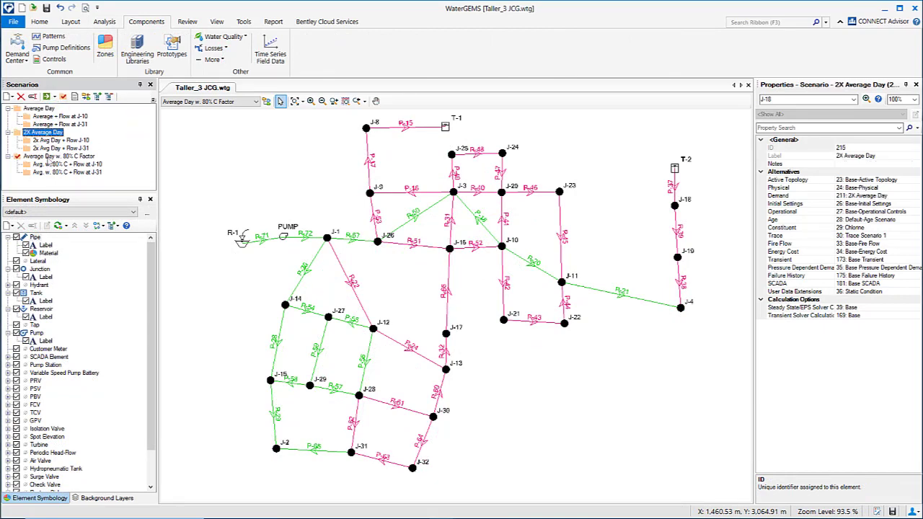
left_click(48, 156)
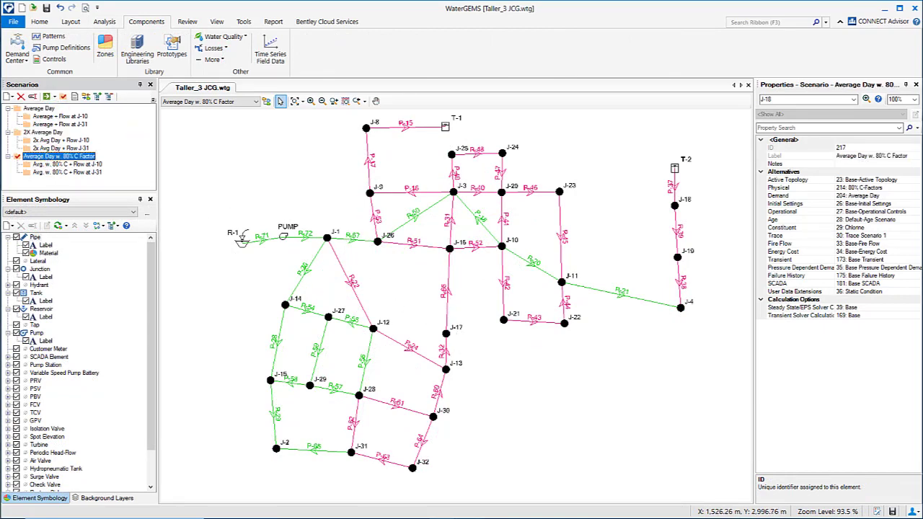
- Switch to the Acrobat workshop PDF, review the Static Condition, Fire Flow at J-10 and Fire Flow at J-31 result tables, and close it
left_click(468, 518)
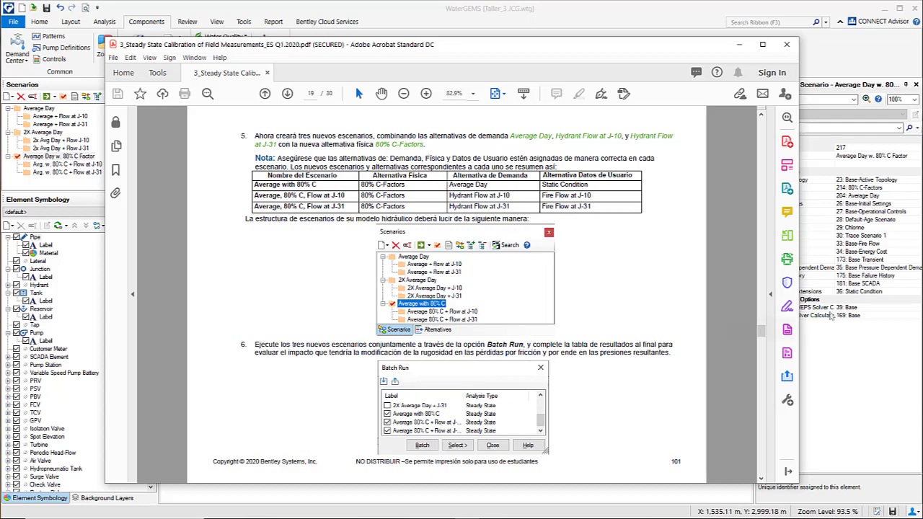
left_click_drag(766, 336, 760, 411)
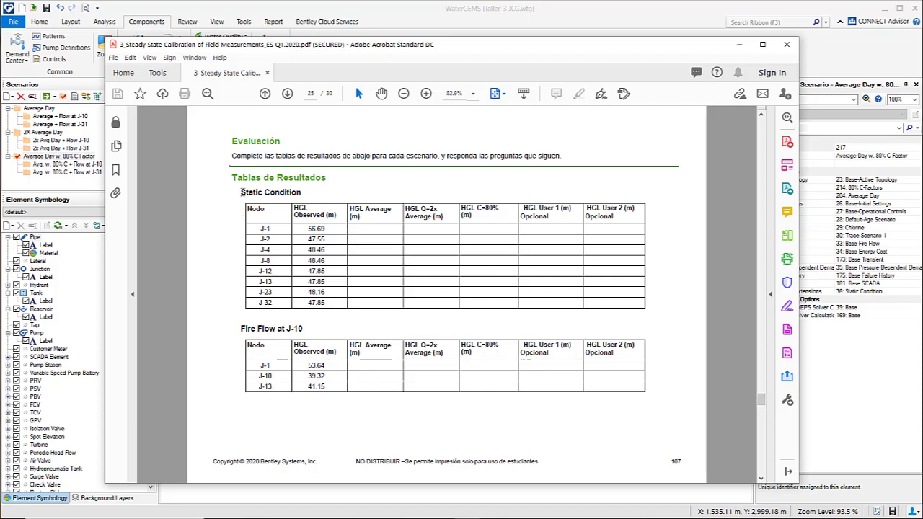
left_click_drag(241, 192, 302, 193)
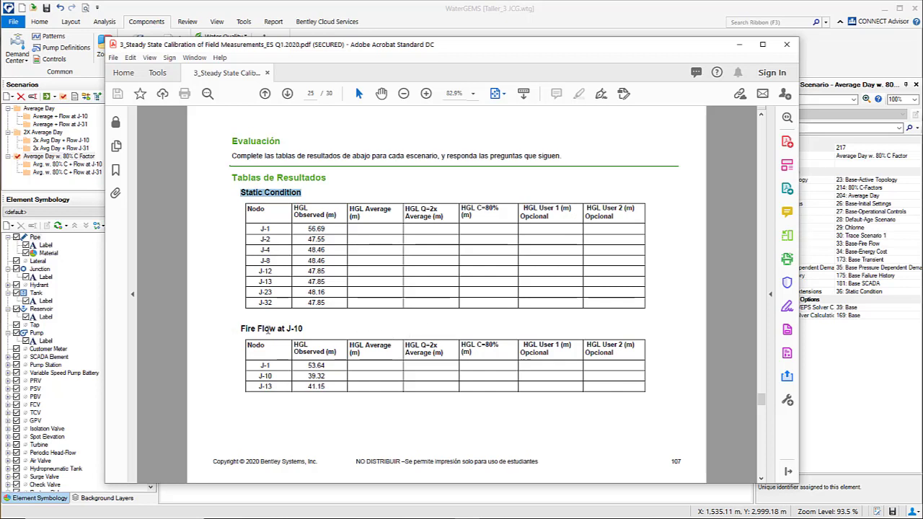
scroll(336, 192, "down", 3)
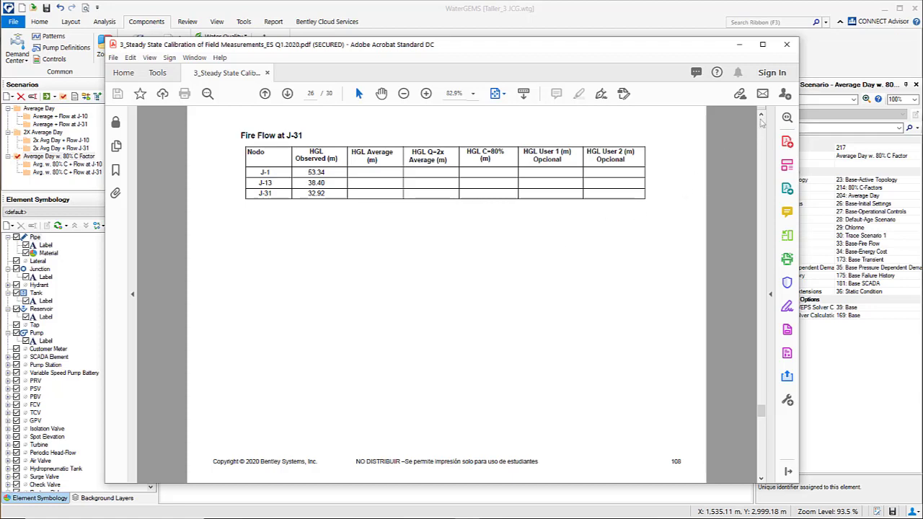
left_click(787, 44)
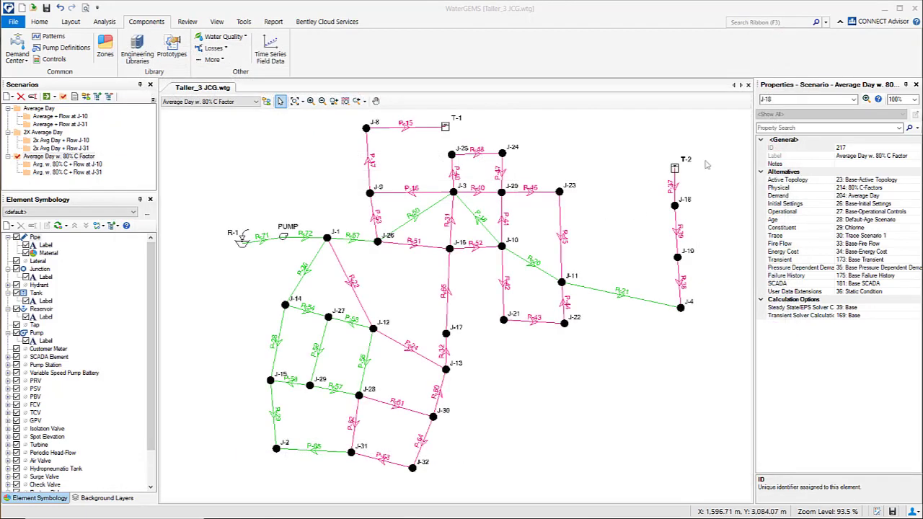
- Open Darwin Calibrator, reposition its window, and select the New Calibration Study
left_click(104, 22)
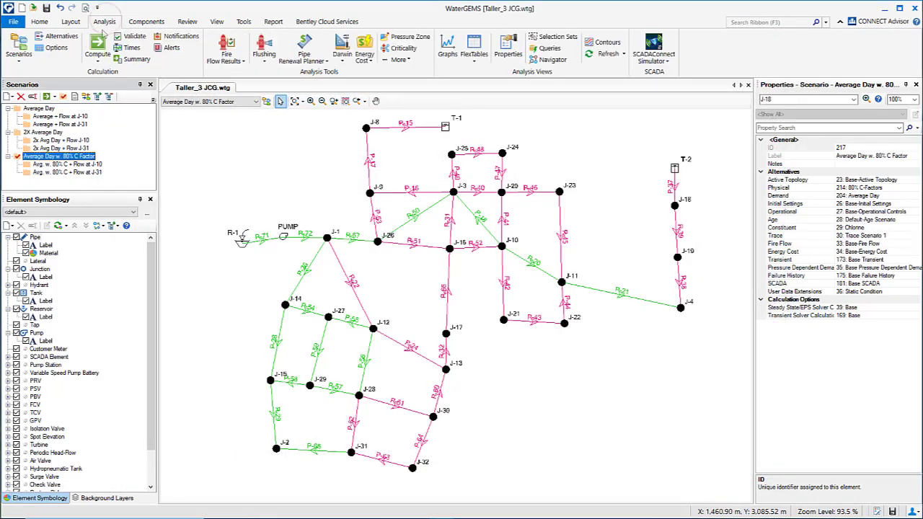
left_click(343, 63)
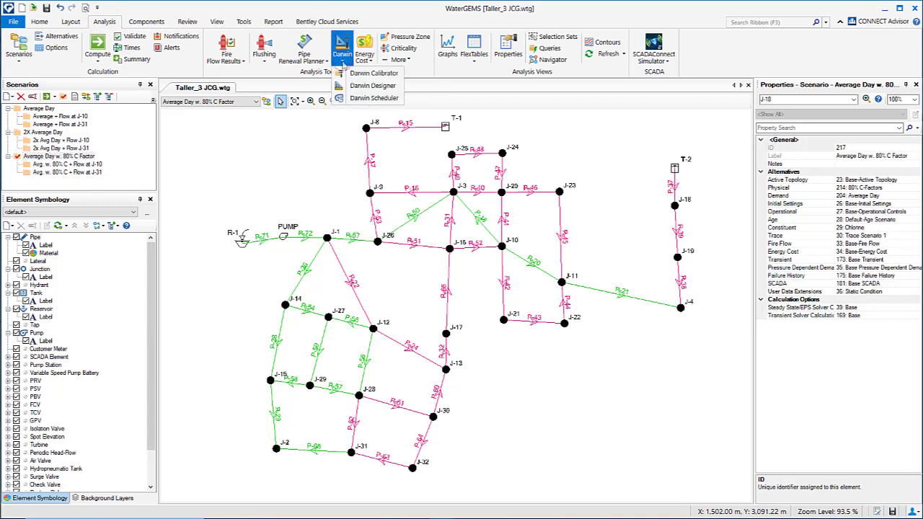
left_click(373, 74)
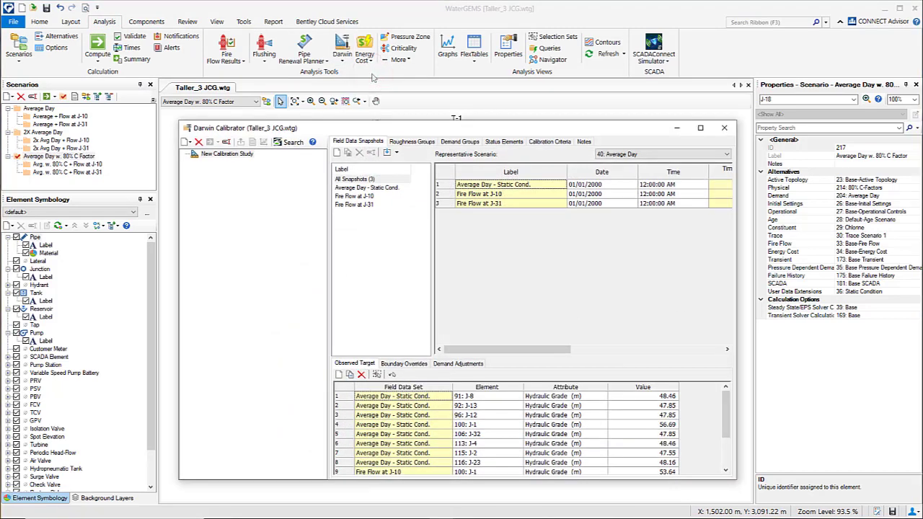
left_click_drag(401, 130, 421, 121)
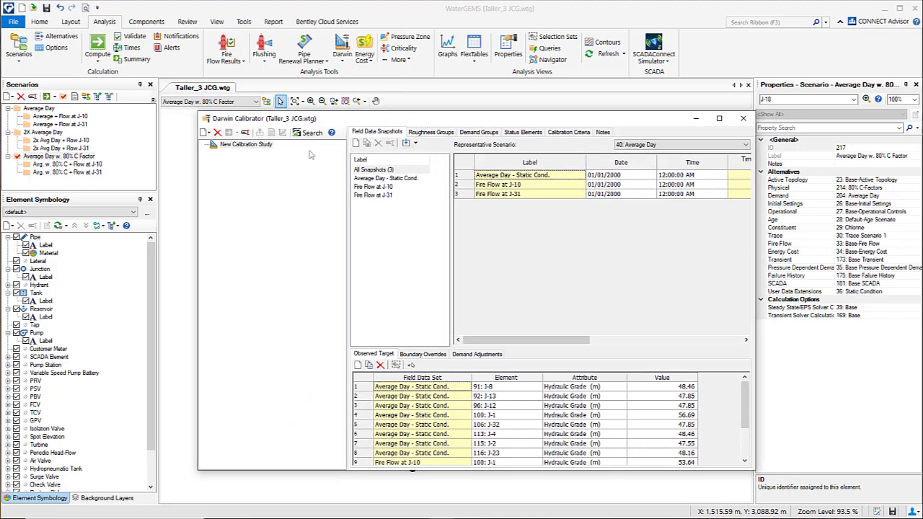
left_click(264, 146)
left_click(265, 147)
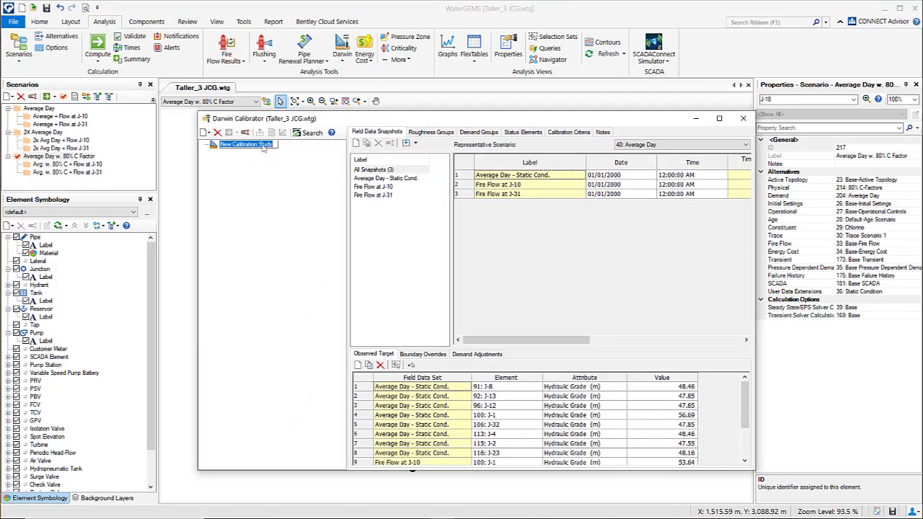
- Show the Average Day - Static Cond. field data snapshot, enlarge the observed targets area, and examine its hydraulic grade targets
left_click(380, 132)
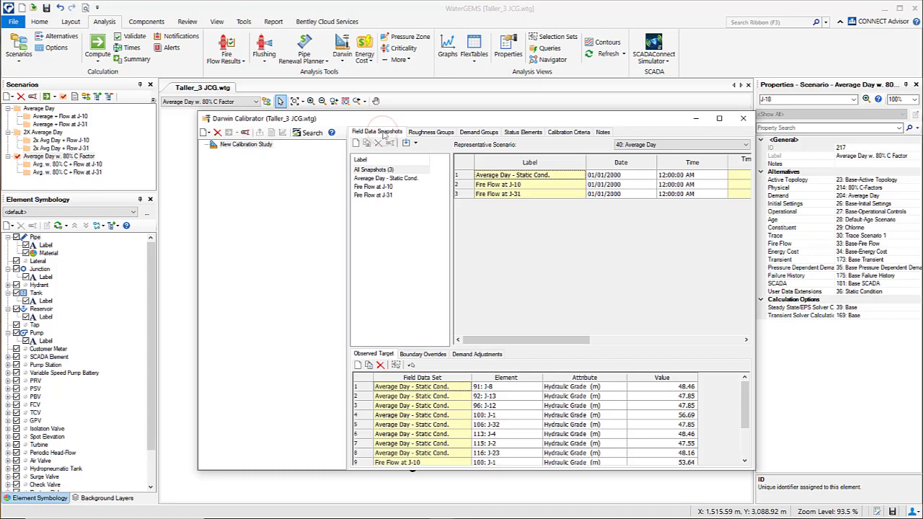
left_click(379, 179)
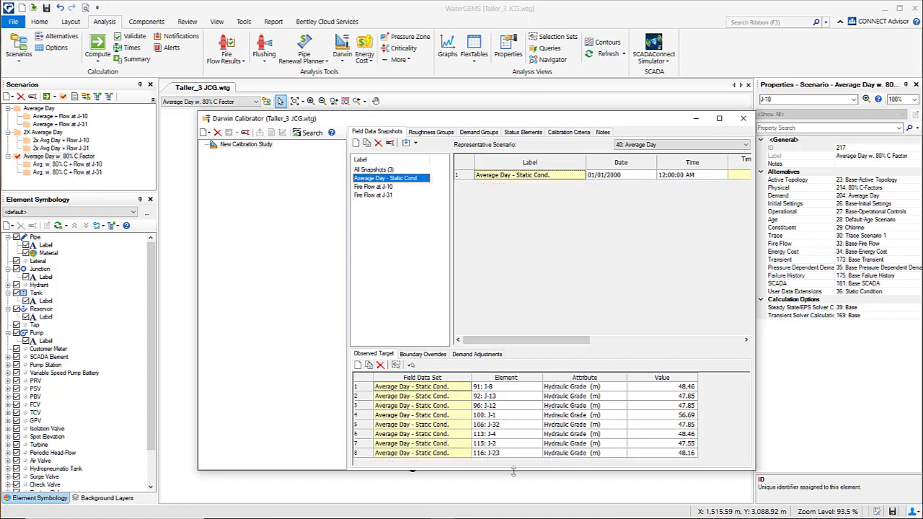
left_click_drag(513, 471, 513, 476)
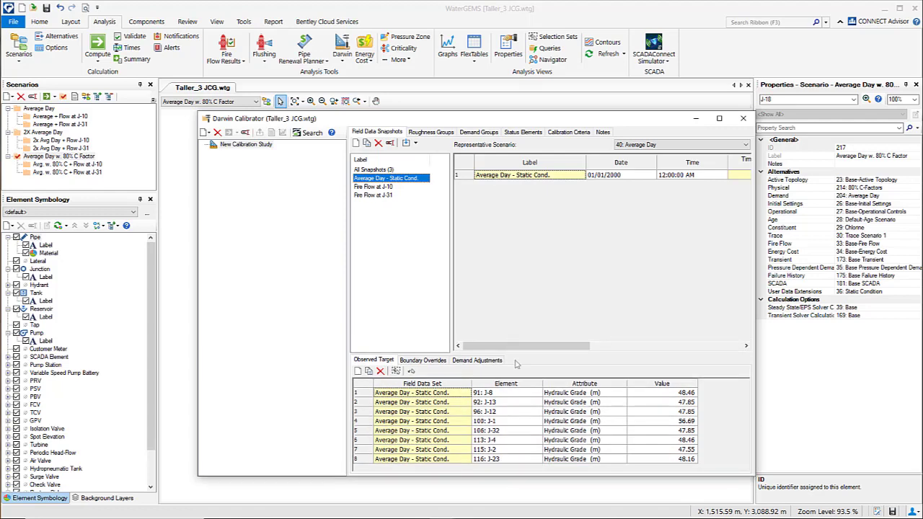
left_click_drag(516, 355, 519, 295)
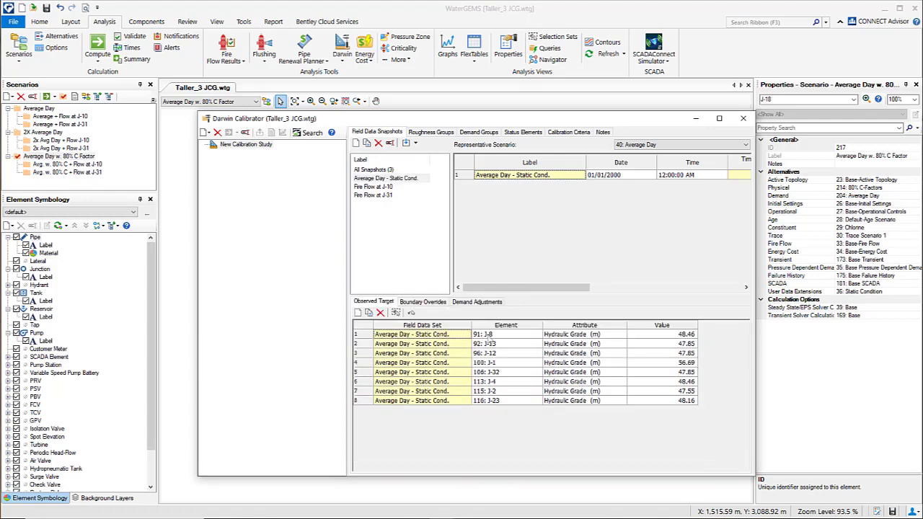
left_click_drag(489, 336, 676, 403)
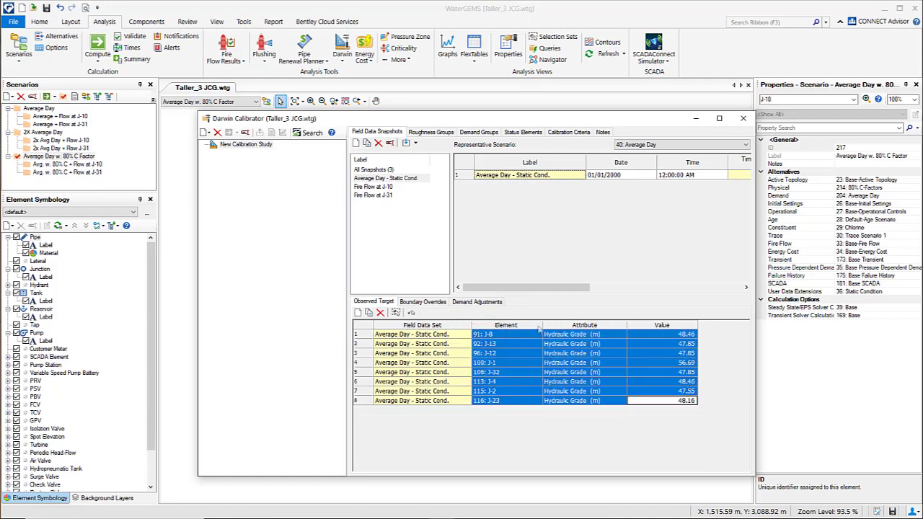
- Examine the observed hydraulic grade targets and the demand adjustment of the Fire Flow at J-10 snapshot
left_click(359, 188)
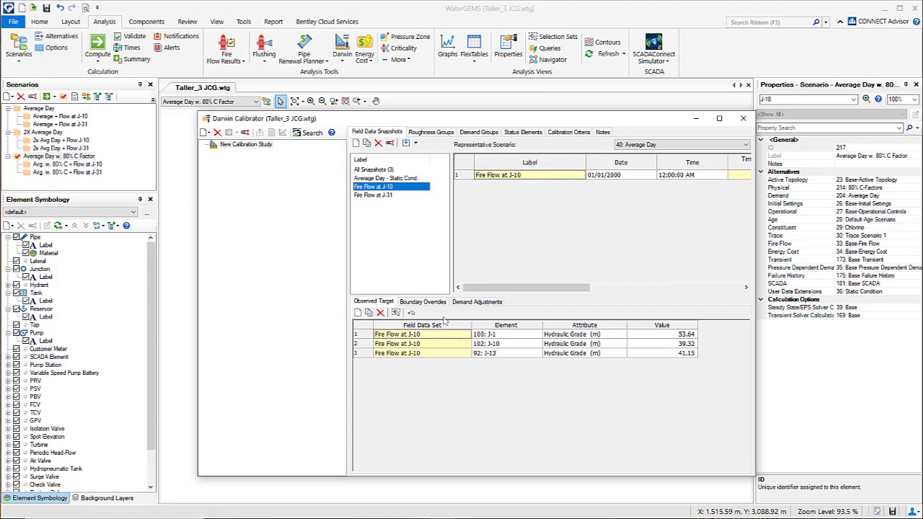
left_click(515, 334)
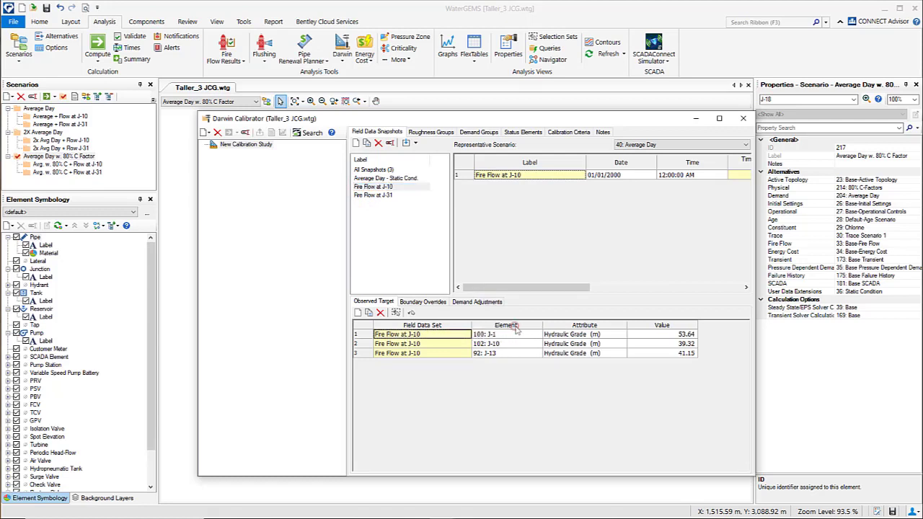
left_click_drag(519, 334, 658, 357)
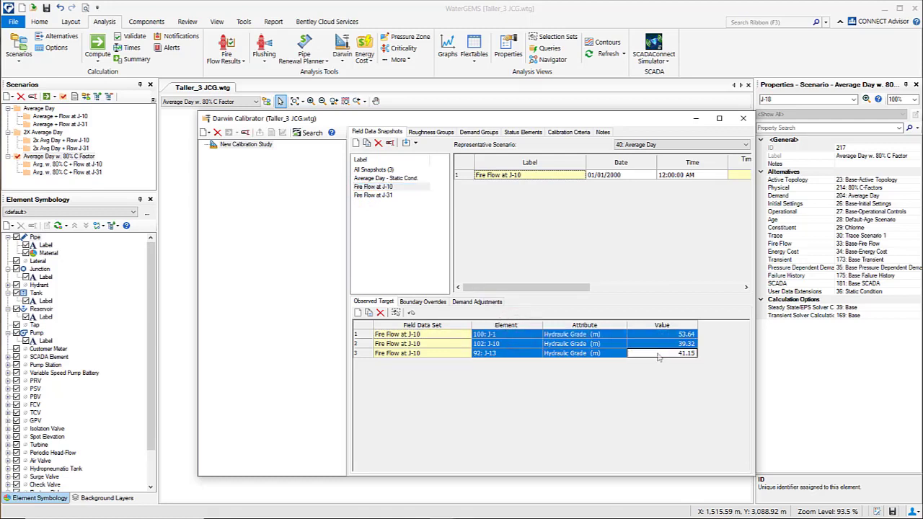
left_click(374, 187)
left_click(485, 302)
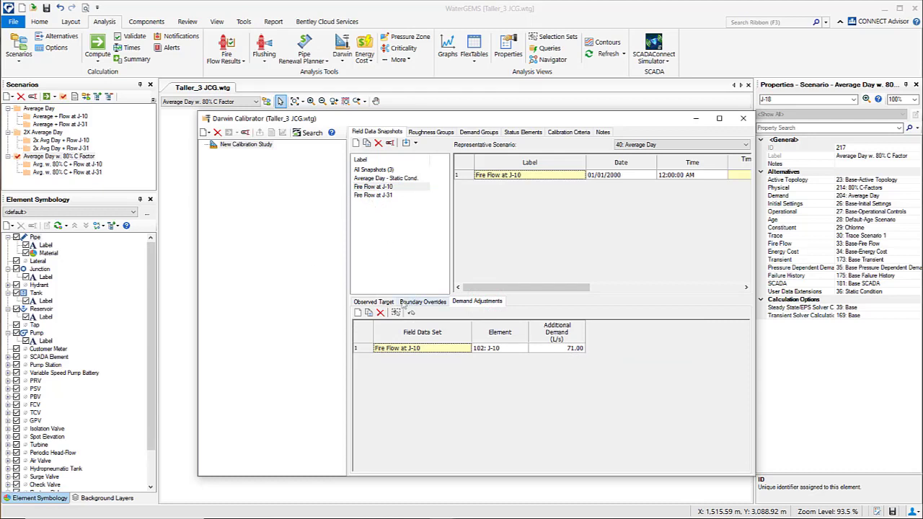
- Examine the observed hydraulic grade targets and the demand adjustment of the Fire Flow at J-31 snapshot
left_click(374, 301)
left_click(371, 196)
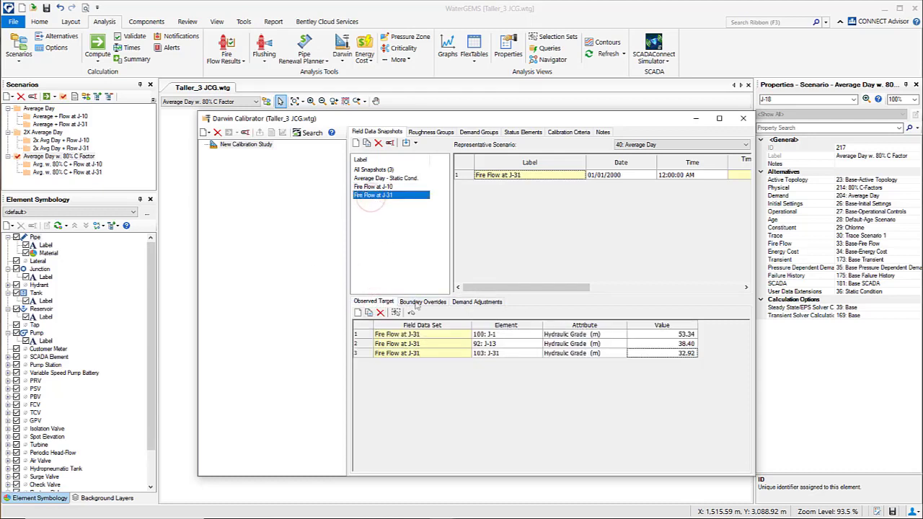
left_click_drag(518, 349, 656, 365)
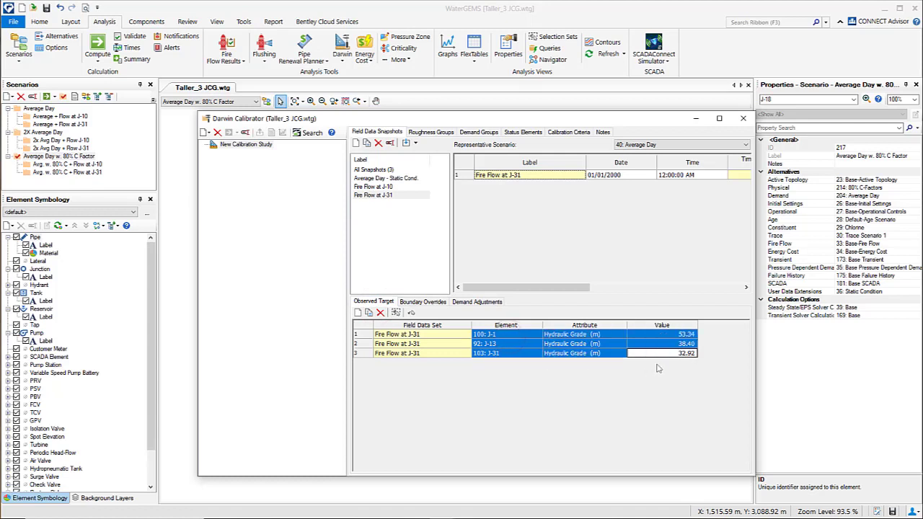
left_click(369, 198)
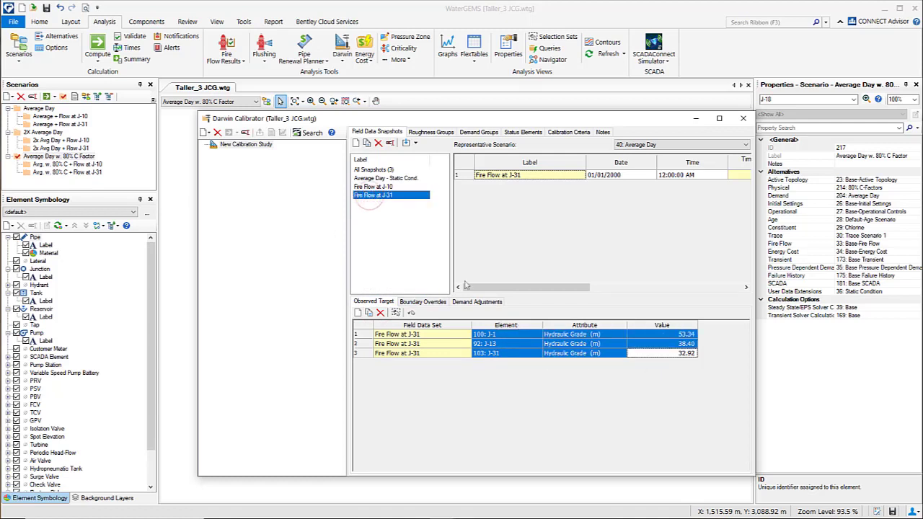
left_click(476, 301)
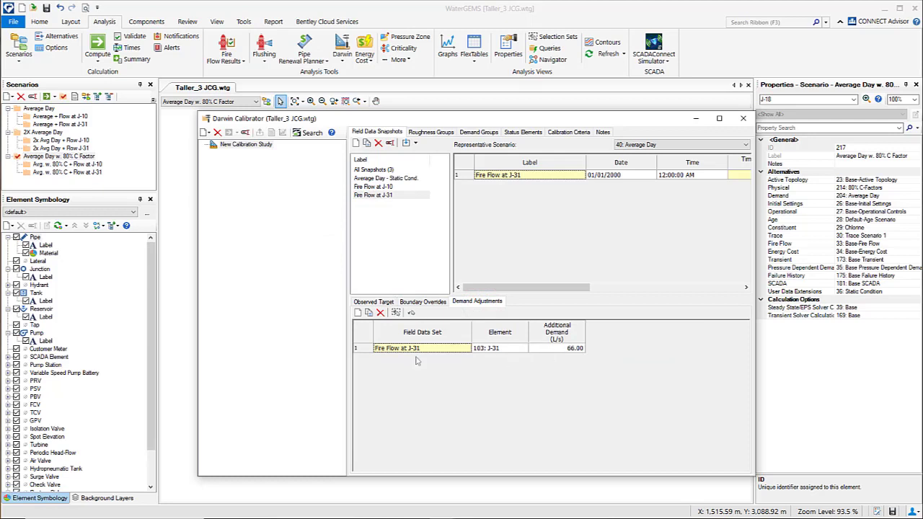
- Examine the calibration study's Cast Iron and Ductile Iron roughness groups, its demand groups and its status elements
left_click(428, 132)
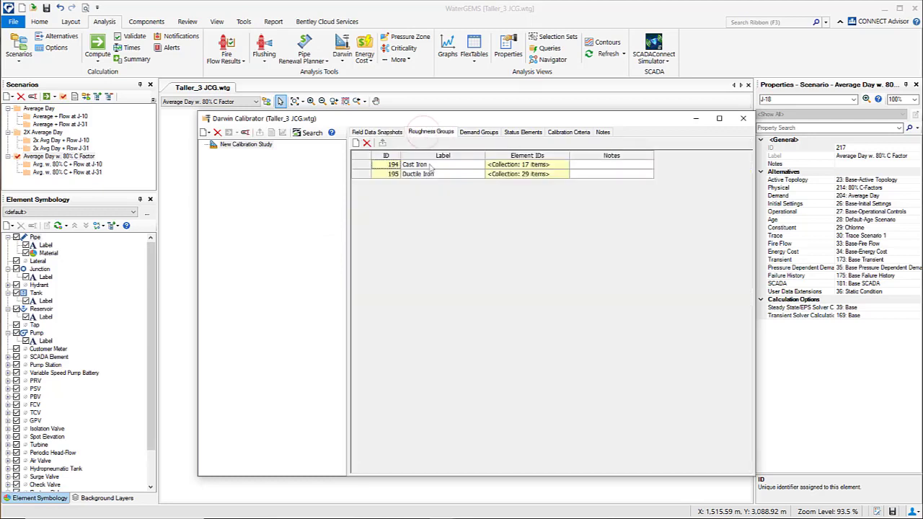
left_click(423, 165)
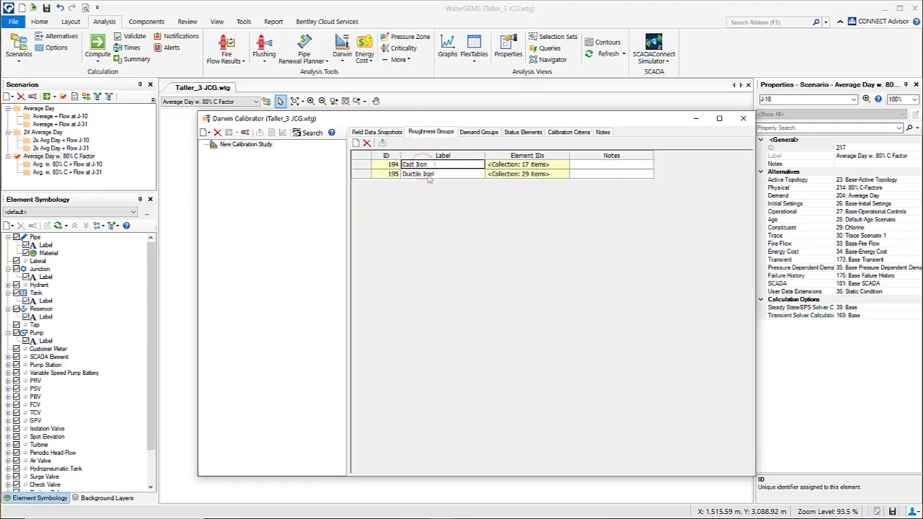
left_click(422, 176)
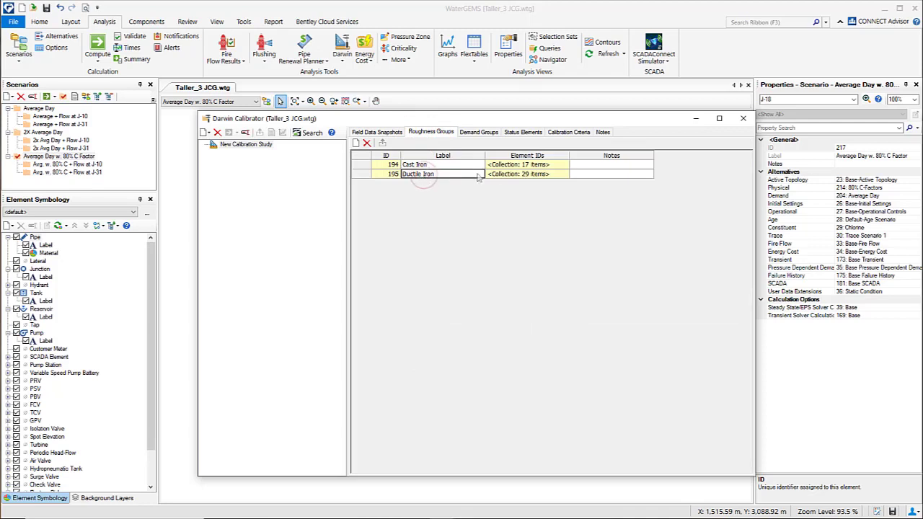
left_click(472, 132)
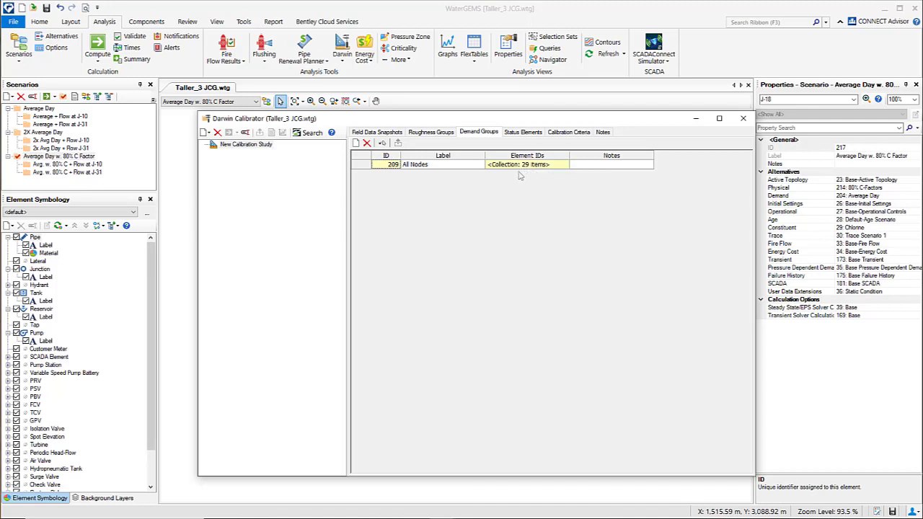
left_click(523, 132)
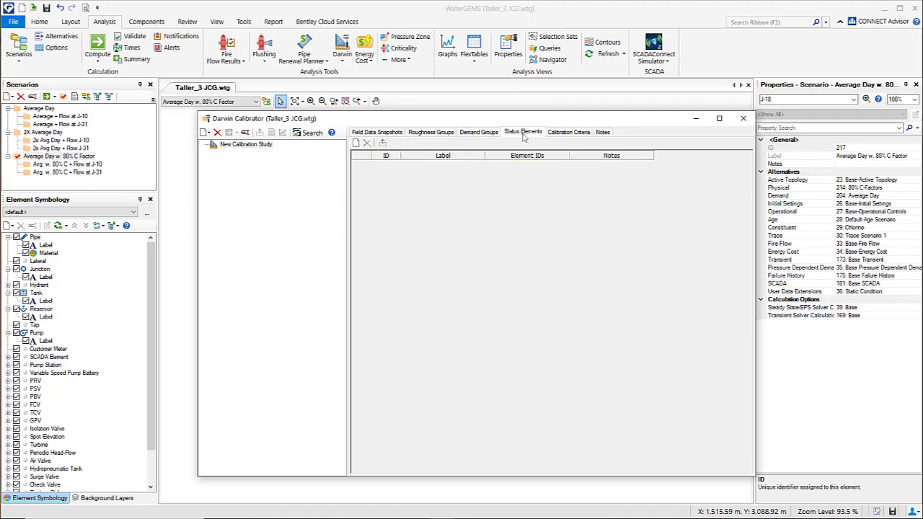
- Set the fitness type in the study's calibration criteria to Minimize Difference Squares
left_click(567, 132)
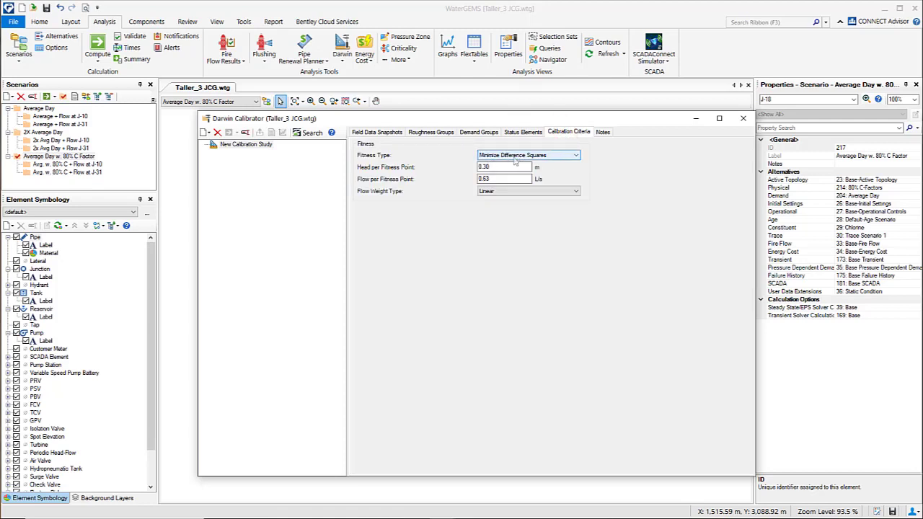
left_click(576, 155)
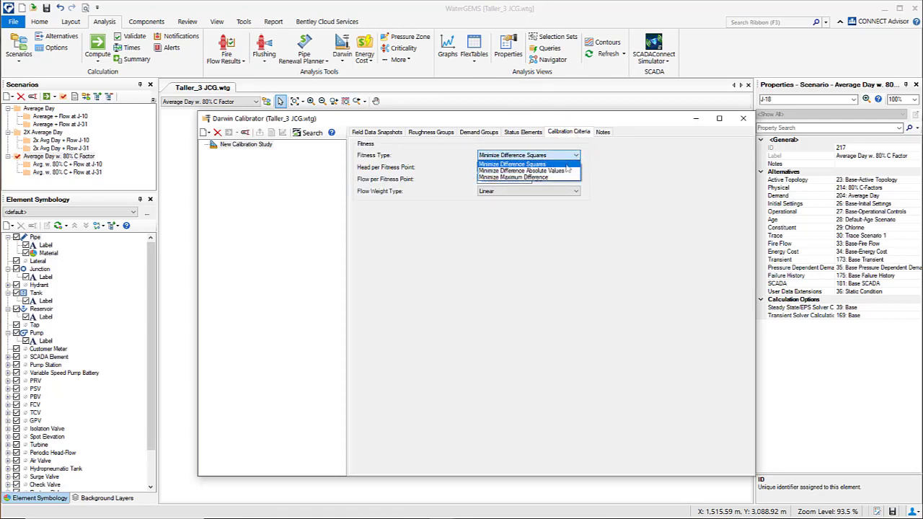
left_click(512, 164)
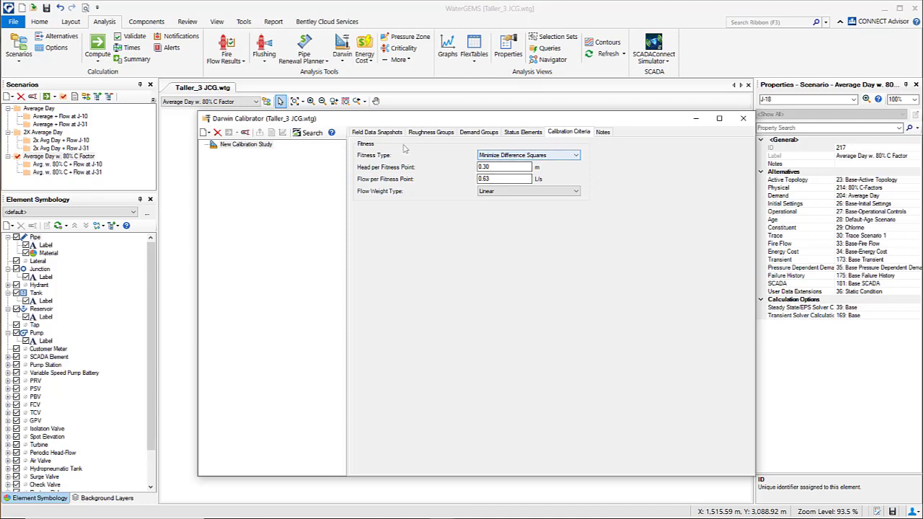
- Show all field data snapshots of the calibration study together and examine their observed hydraulic grade targets
left_click(376, 134)
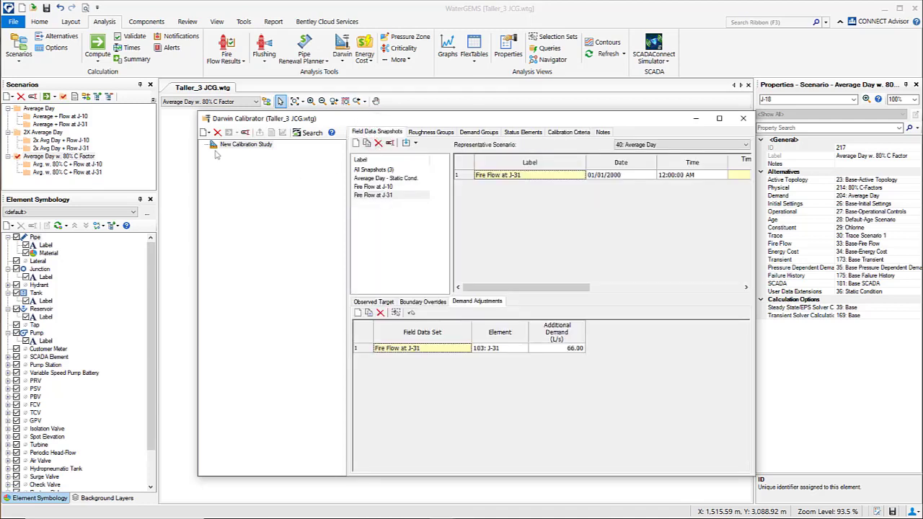
left_click(242, 144)
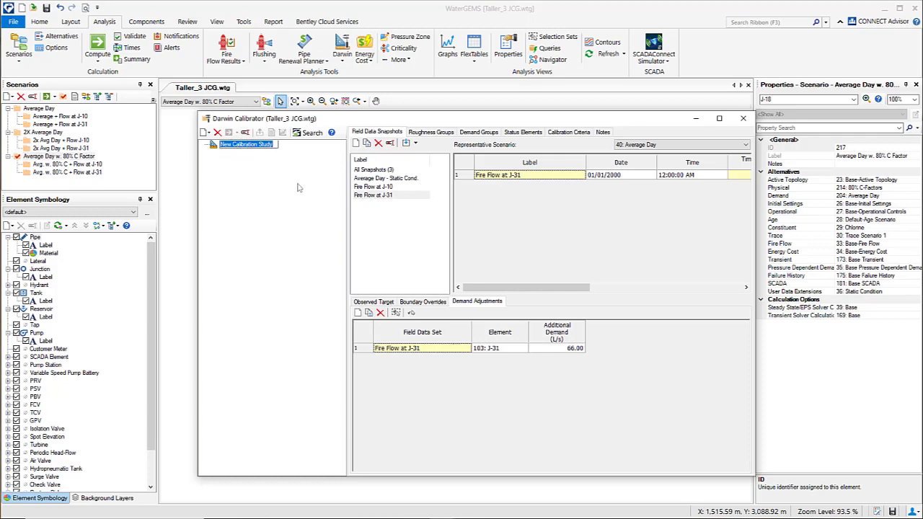
left_click(365, 170)
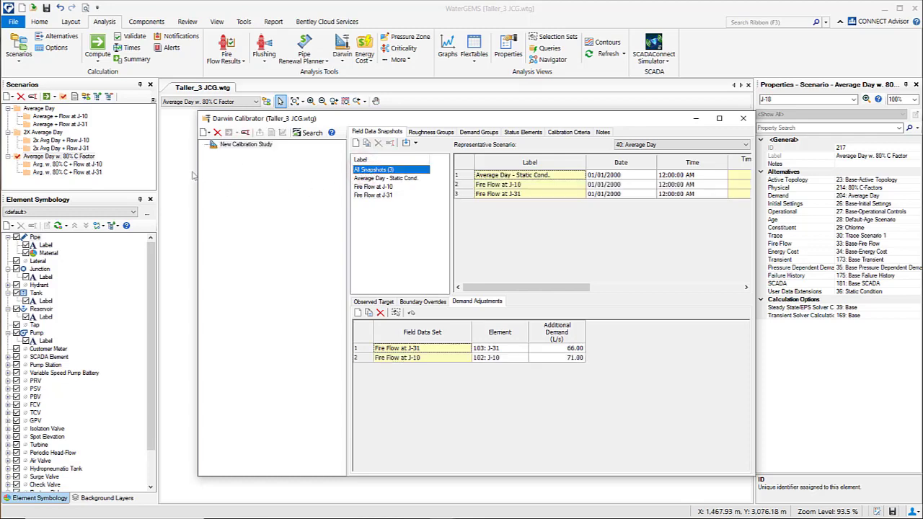
left_click(382, 302)
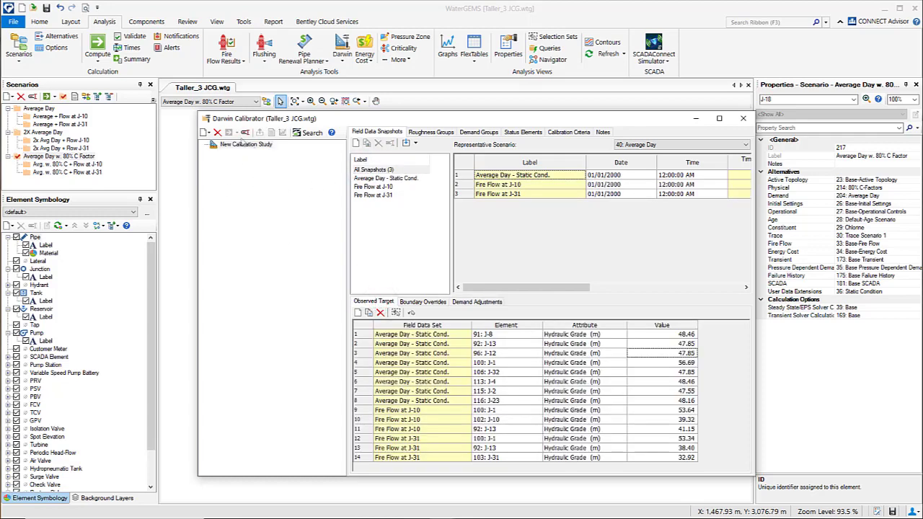
- Add a manual run to the calibration study and name it No Adjustments
left_click(207, 133)
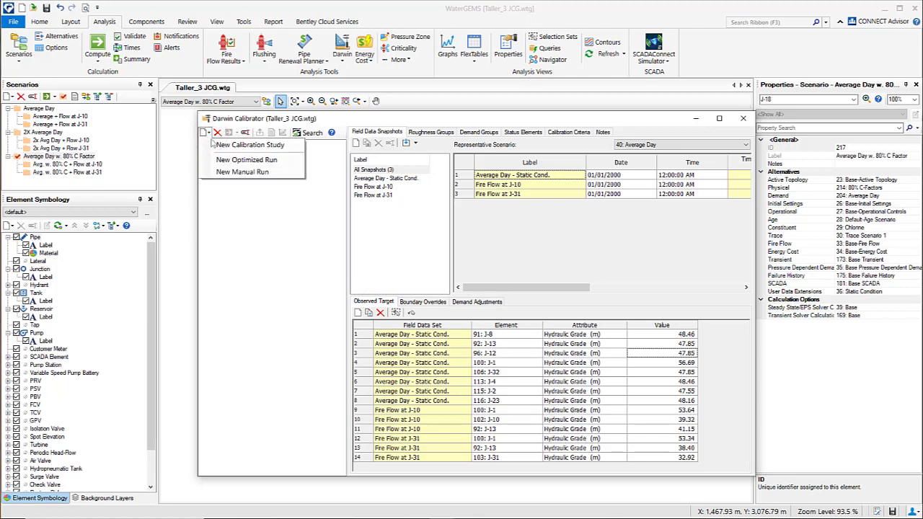
left_click(264, 172)
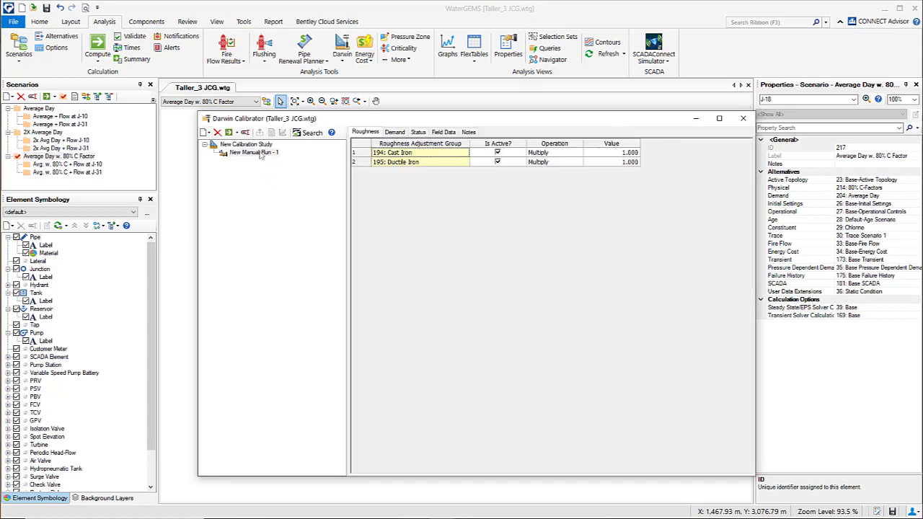
left_click(256, 153)
left_click(256, 152)
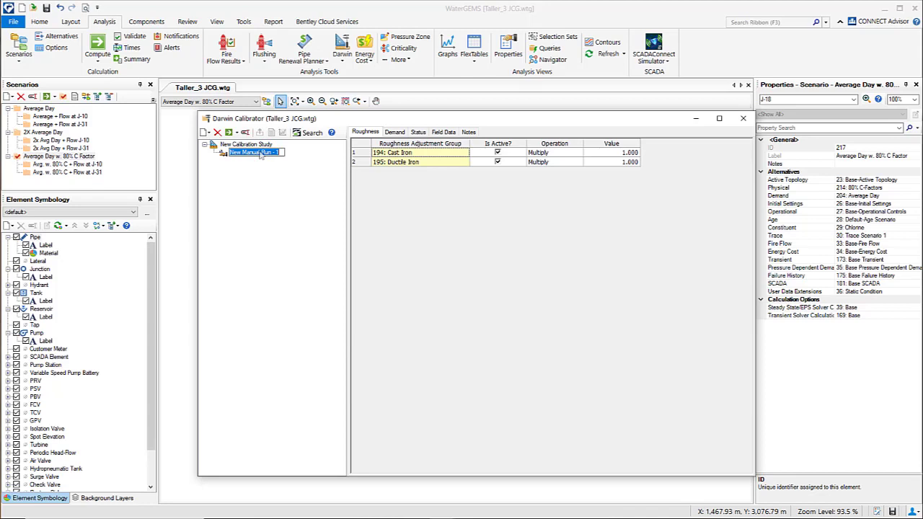
type("No Adjustments")
key("Return")
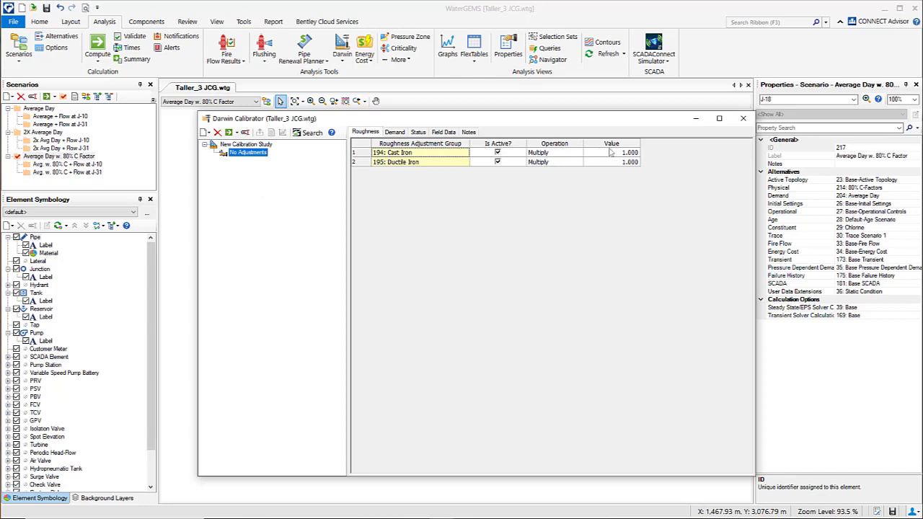
- Review the demand, status and field data settings of the No Adjustments run
left_click(395, 133)
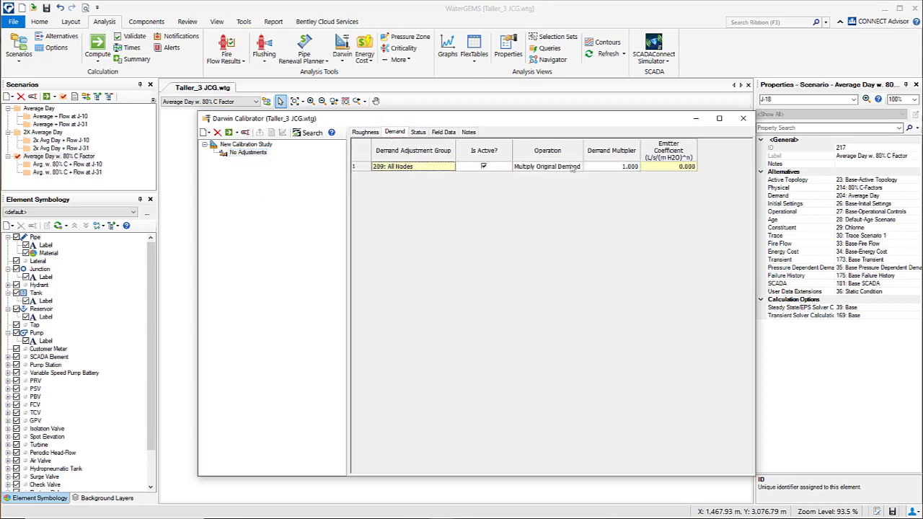
left_click(419, 132)
left_click(442, 133)
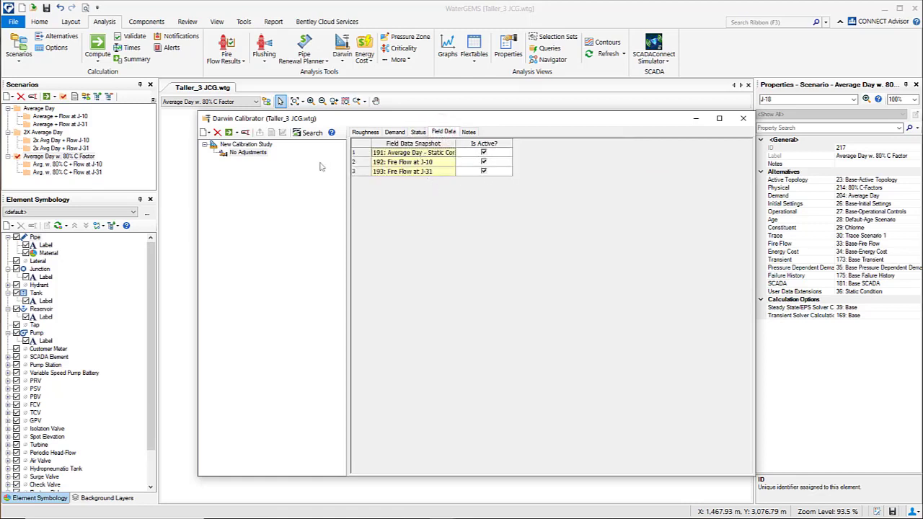
- Compute the No Adjustments calibration run and dismiss the completion dialog
left_click(251, 153)
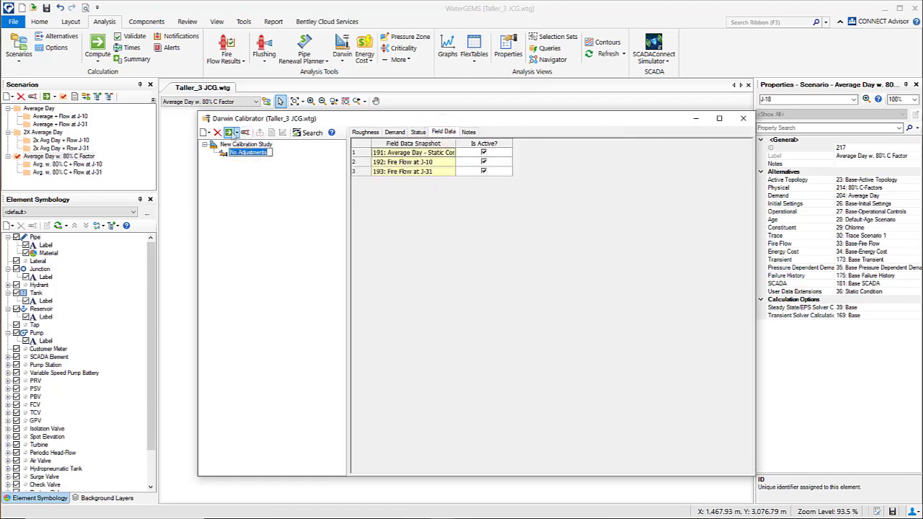
left_click(229, 133)
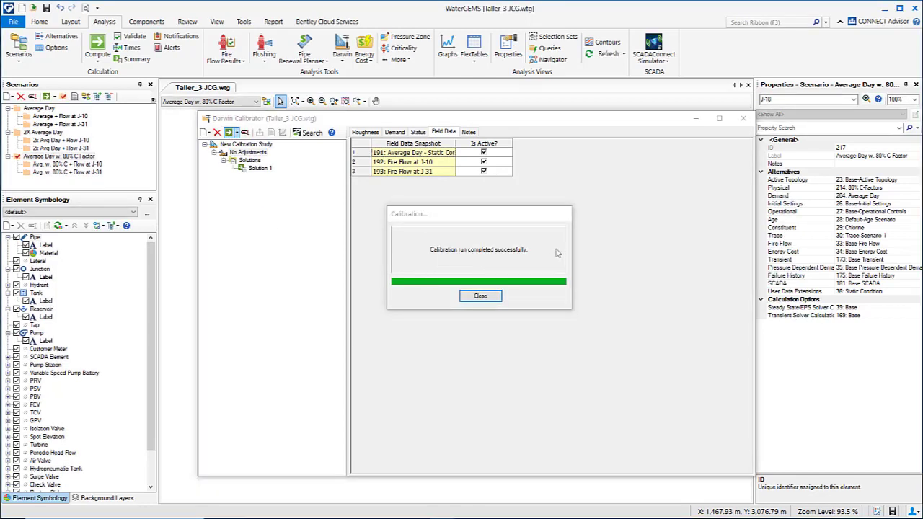
left_click(500, 296)
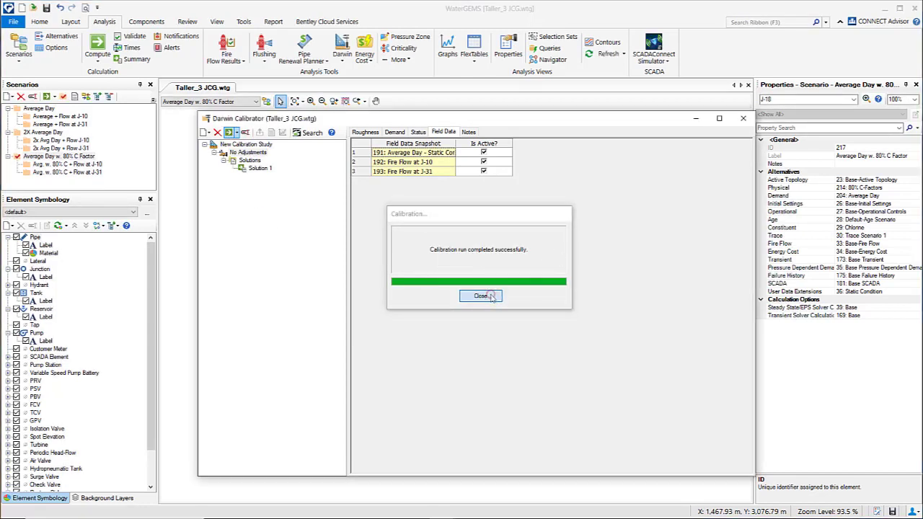
- Examine Solution 1 of the No Adjustments run and its correlation graph in an enlarged window, then close the graph
left_click(249, 160)
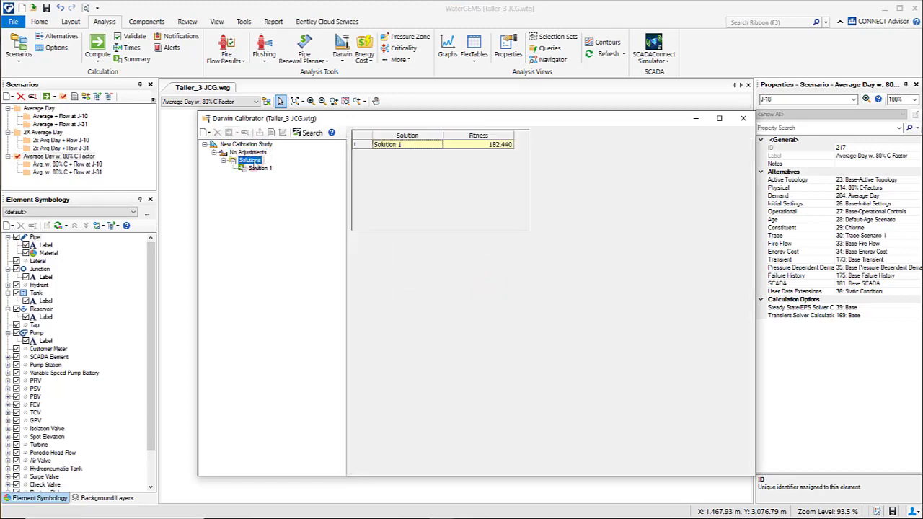
left_click(259, 169)
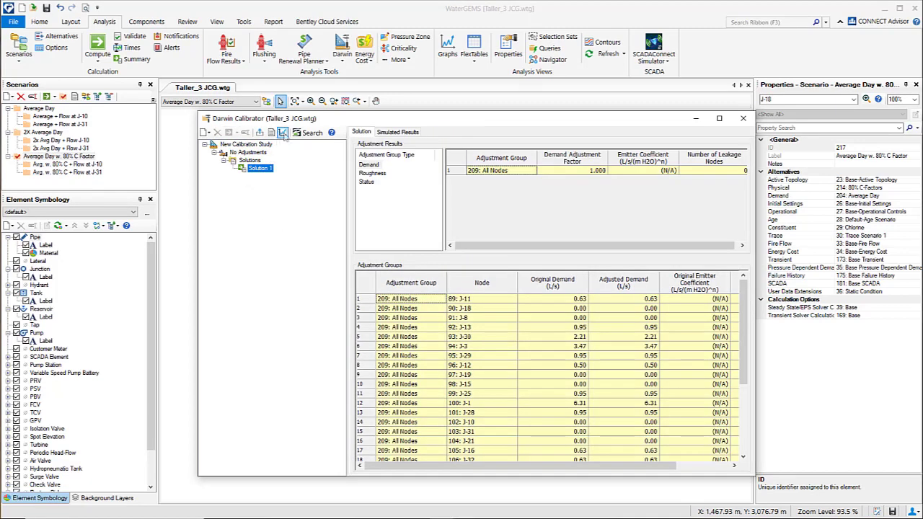
left_click(282, 132)
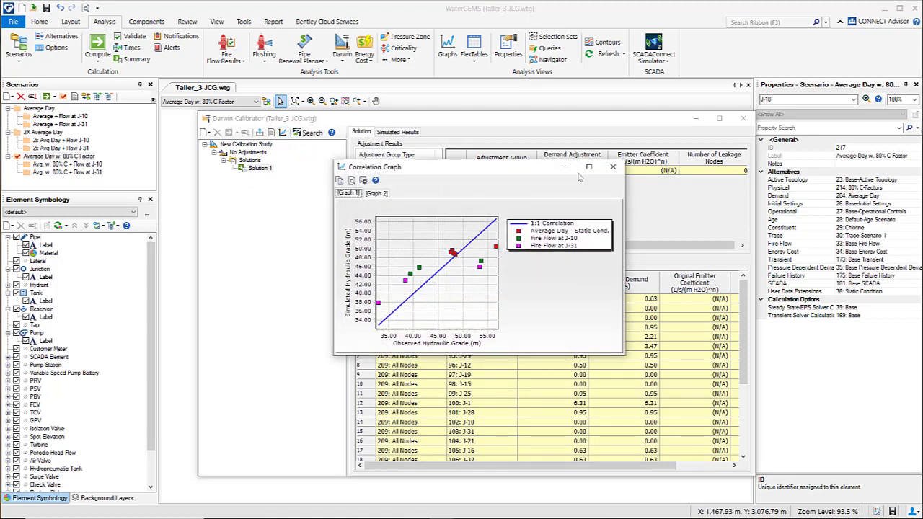
left_click_drag(545, 164, 546, 62)
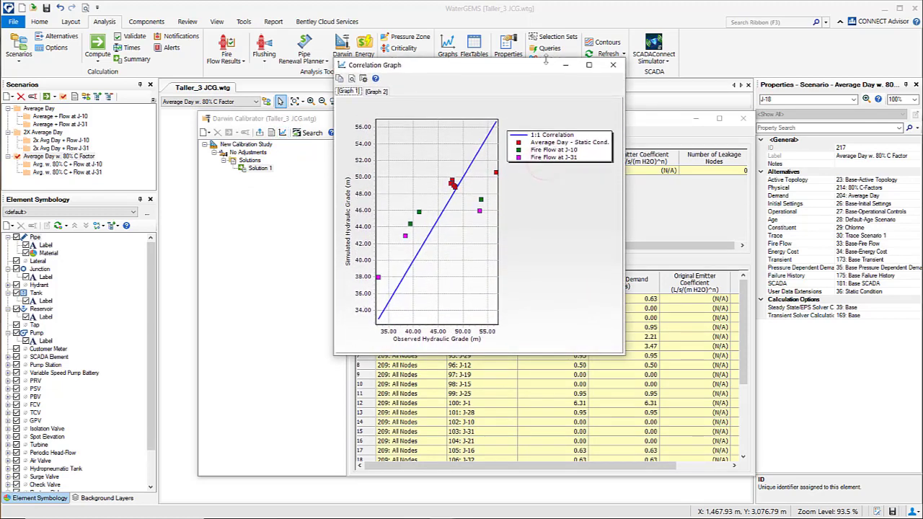
left_click_drag(625, 183, 888, 183)
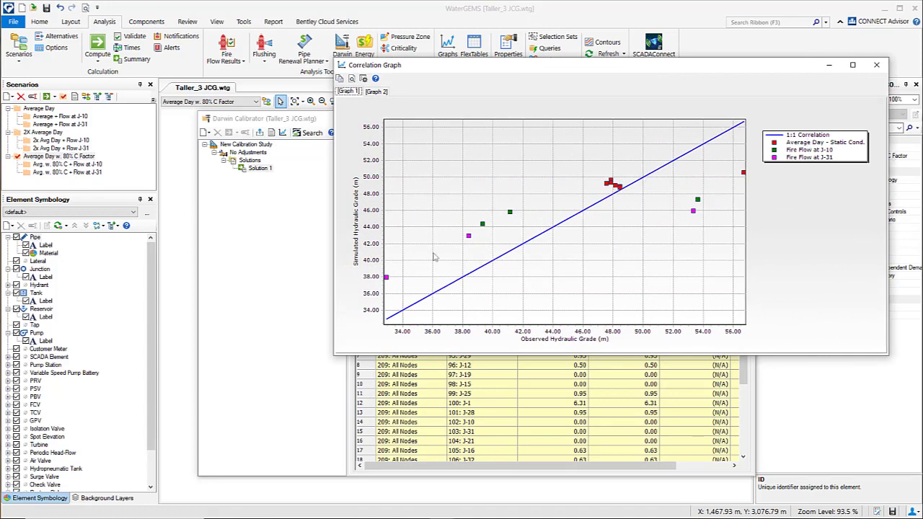
left_click(878, 66)
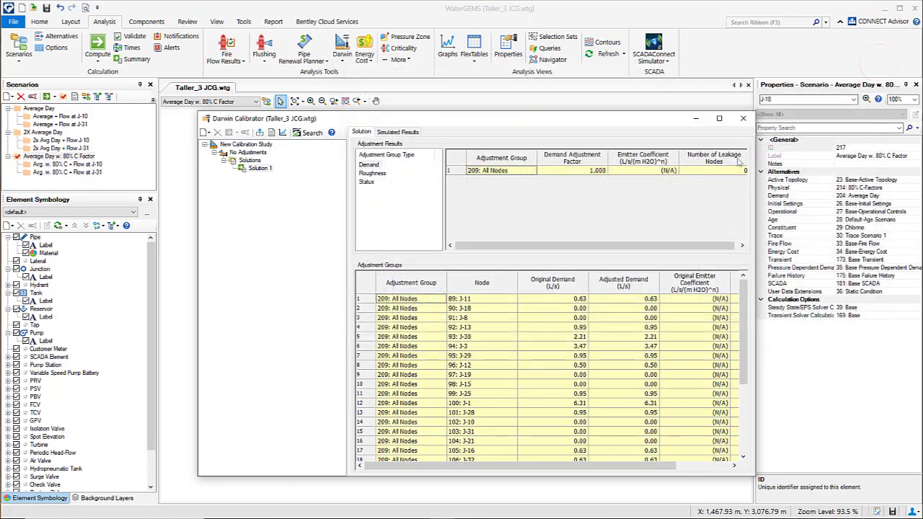
- Examine the fitness of Solution 1 and its demand and roughness adjustment results, narrowing the node and original demand columns
left_click_drag(431, 124, 383, 112)
left_click(203, 148)
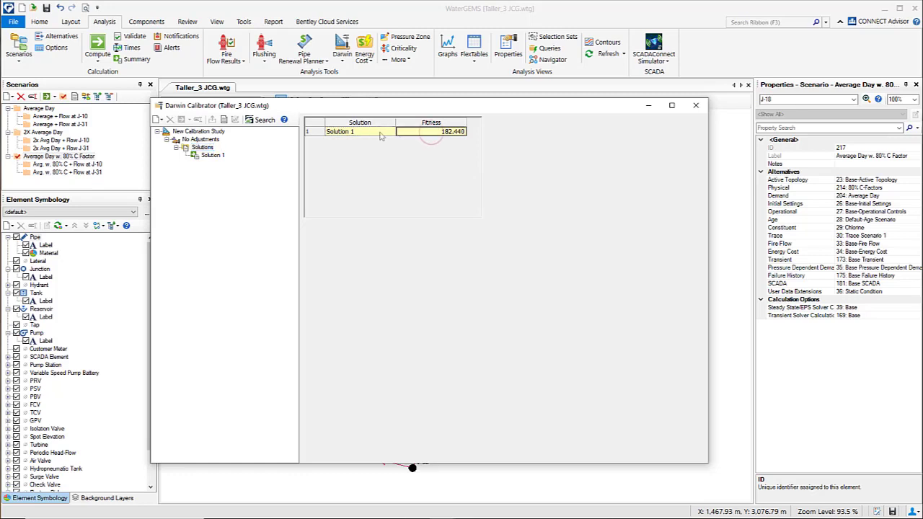
left_click(209, 157)
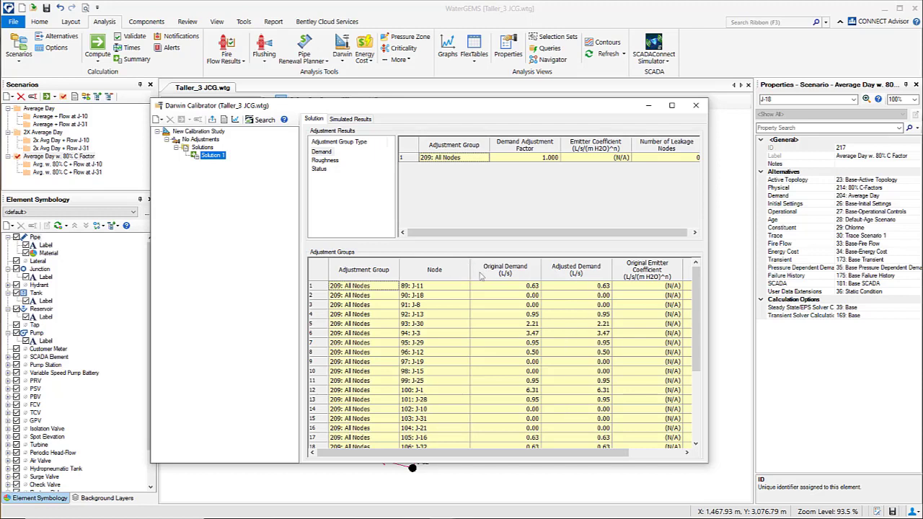
left_click_drag(469, 272, 450, 272)
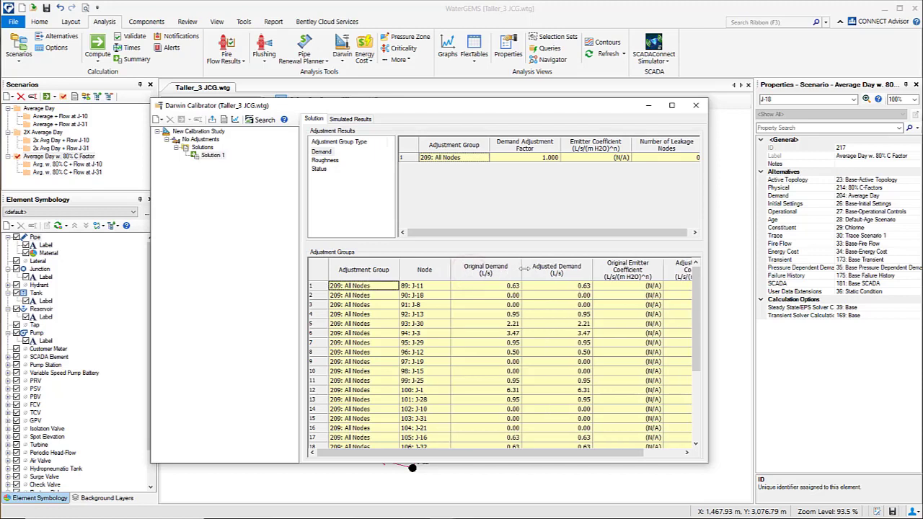
left_click_drag(520, 268, 498, 269)
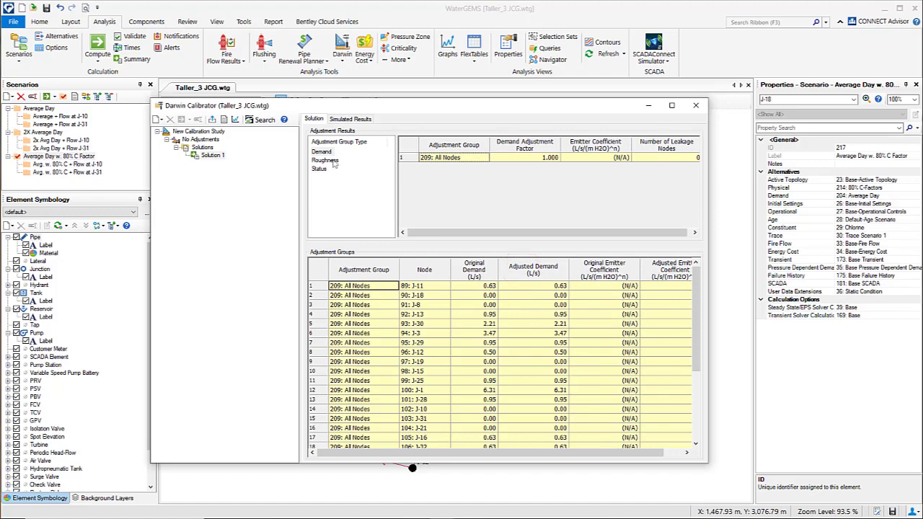
left_click(326, 160)
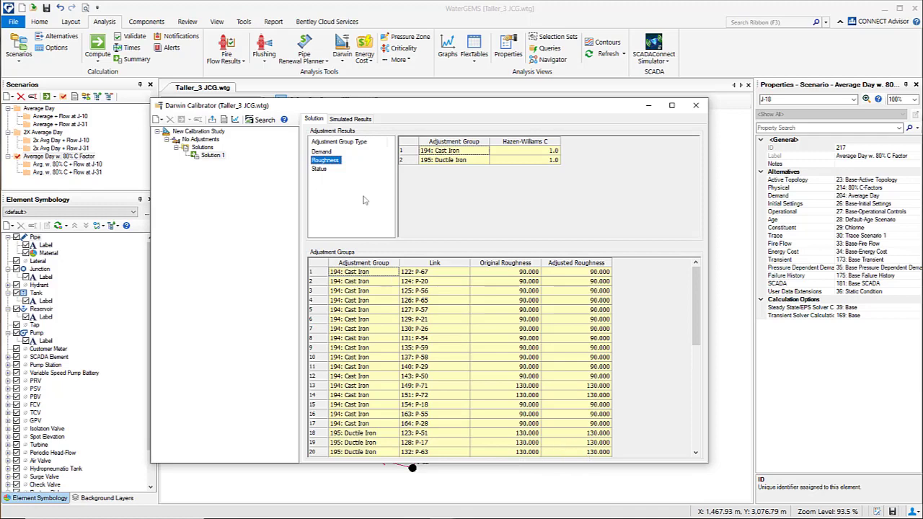
- Show the simulated results of Solution 1 and highlight all observed hydraulic grade values for comparison
left_click(342, 119)
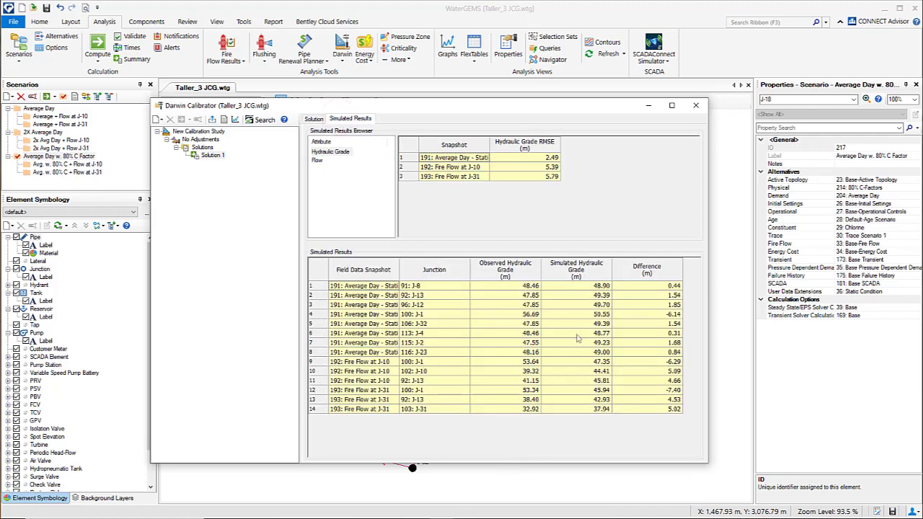
left_click(502, 267)
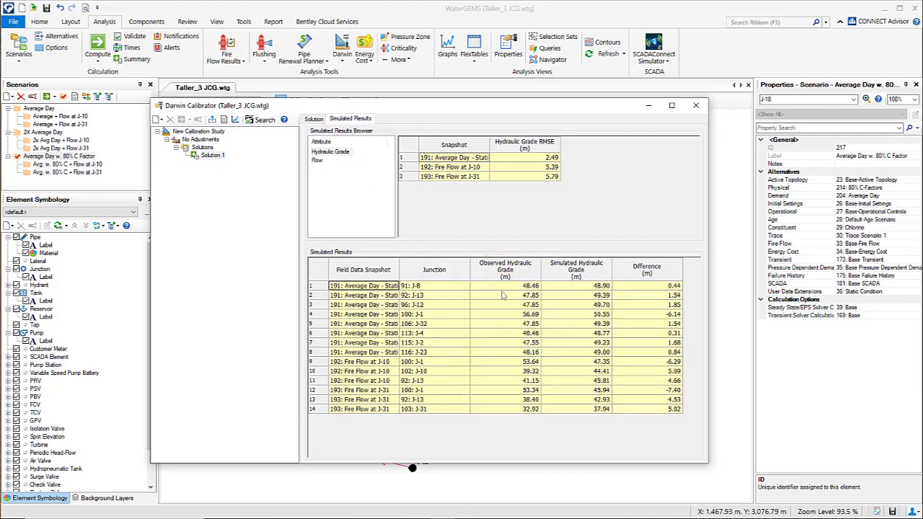
left_click_drag(509, 287, 516, 412)
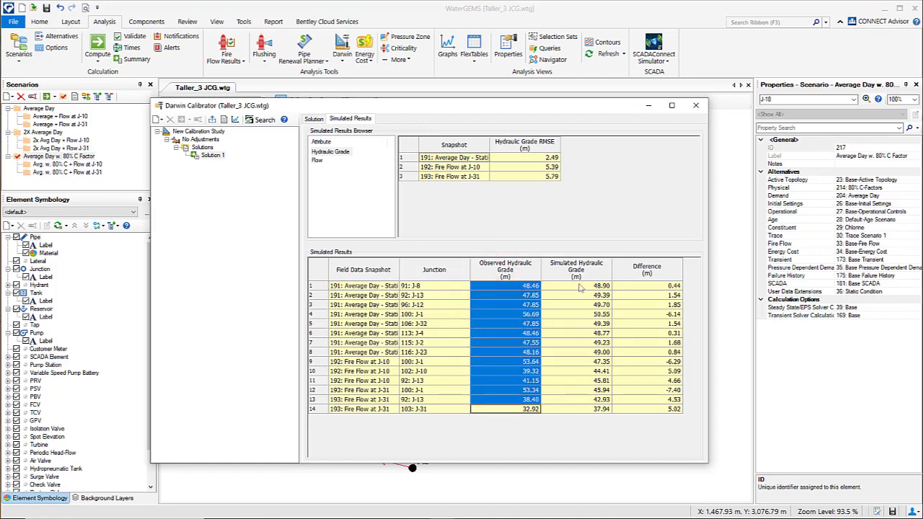
- Examine the simulated hydraulic grades, their differences from the observed values, and the hydraulic grade RMSE of each snapshot
left_click_drag(580, 286, 585, 399)
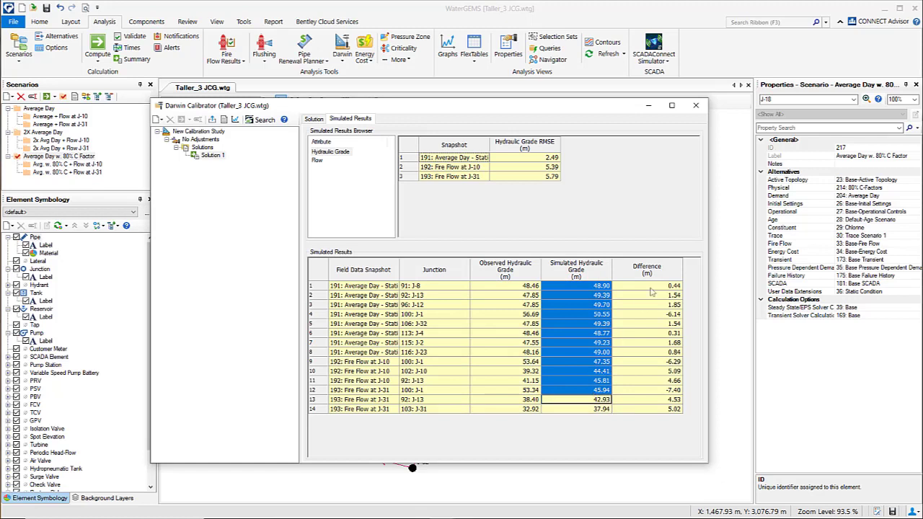
left_click_drag(651, 288, 657, 412)
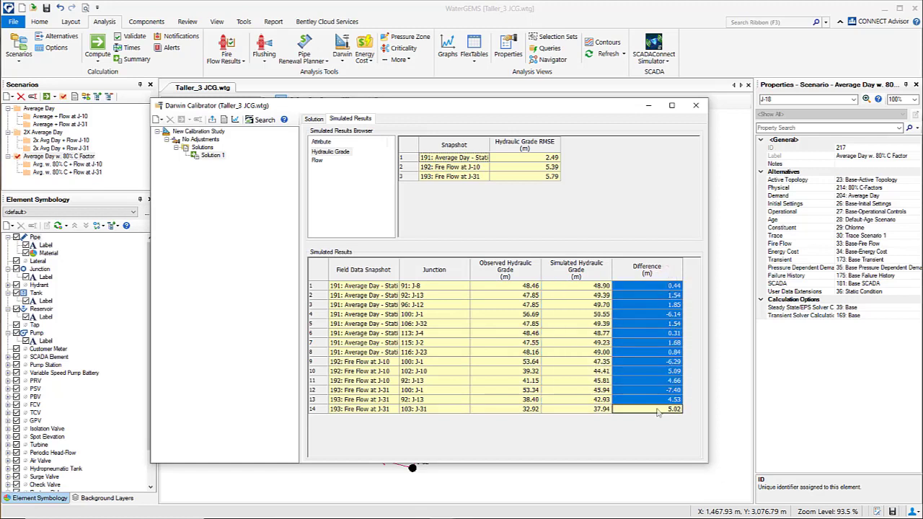
left_click(522, 158)
left_click(524, 167)
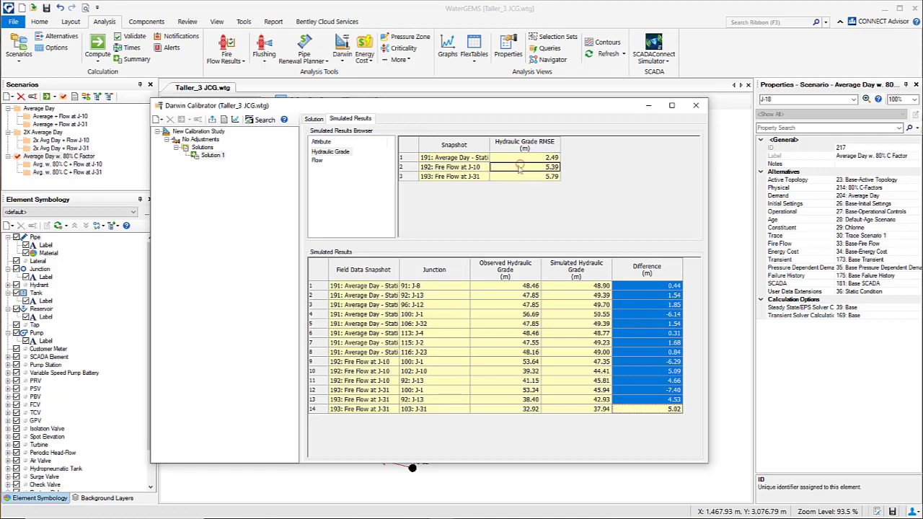
left_click(525, 178)
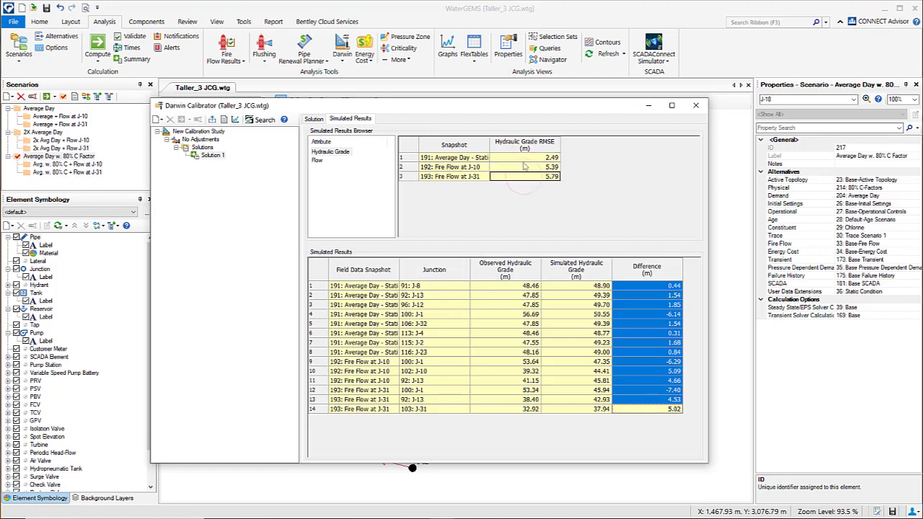
left_click(523, 157)
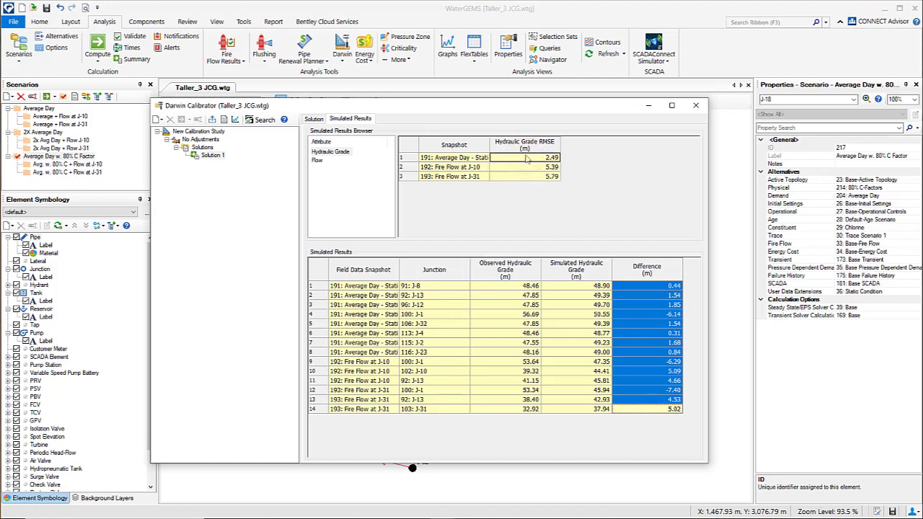
- Add a new manual run to the calibration study and name it "Reduce C-Factor to 80%"
left_click(201, 140)
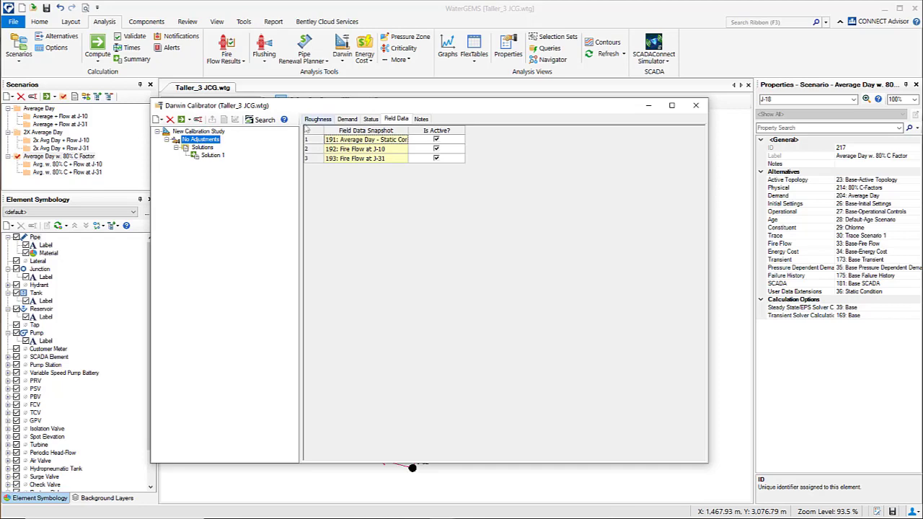
left_click(315, 119)
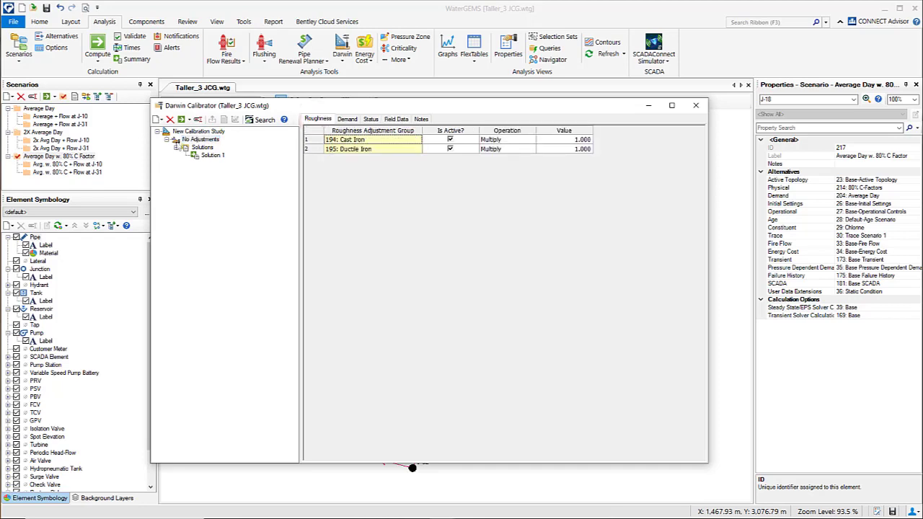
left_click(189, 131)
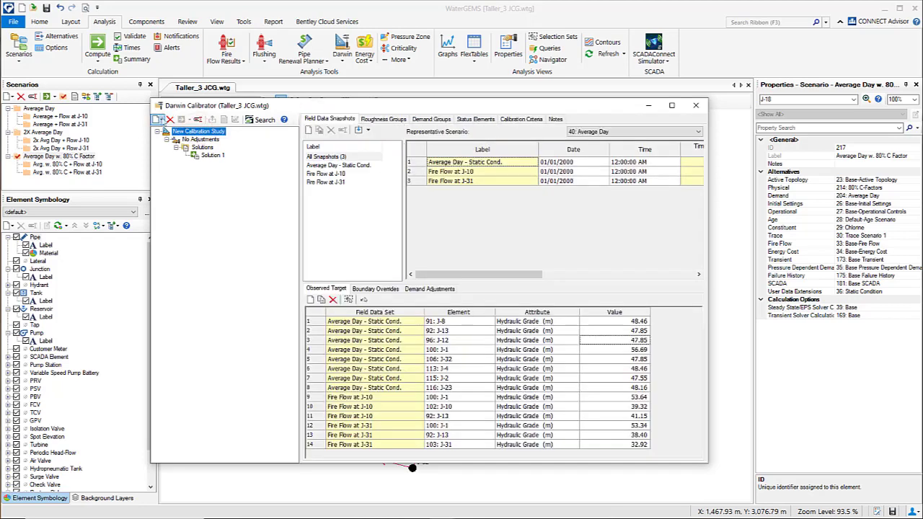
left_click(160, 119)
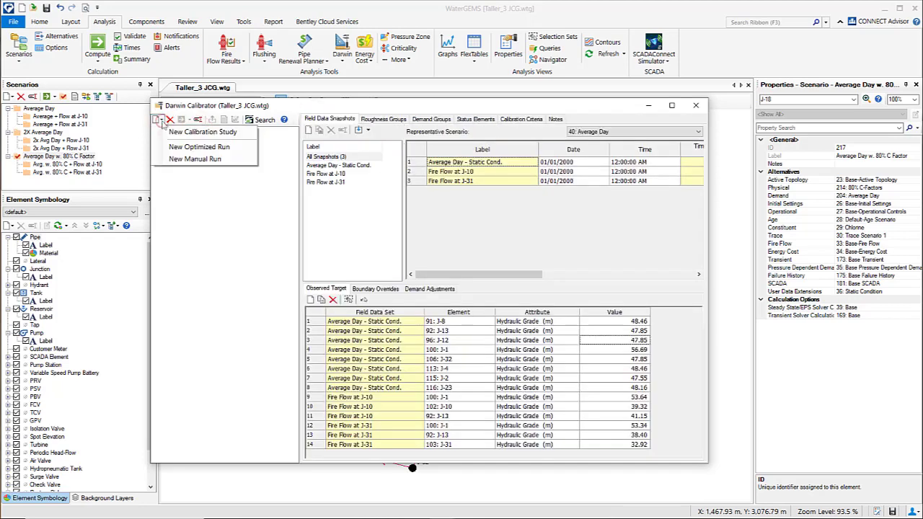
left_click(194, 159)
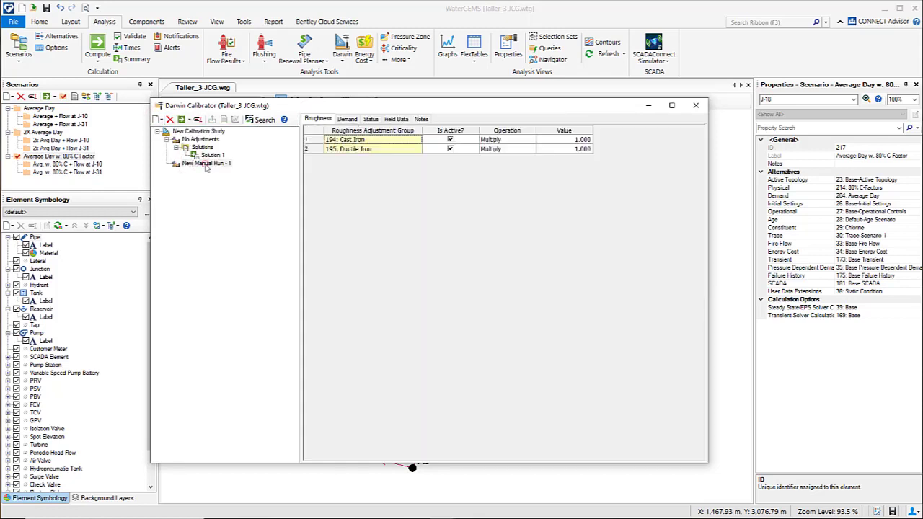
left_click(205, 164)
type("Reduce C to 80%")
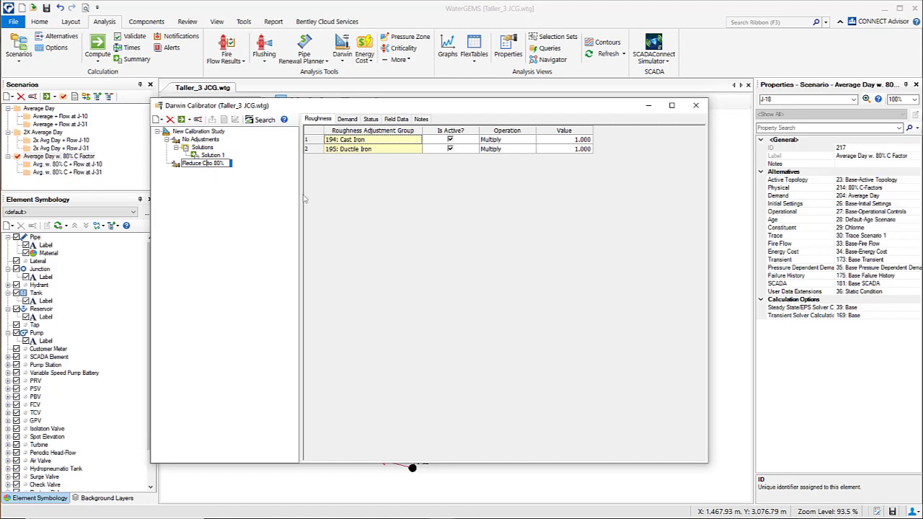
type("Factor")
key("BackSpace")
type("a")
left_click(173, 162)
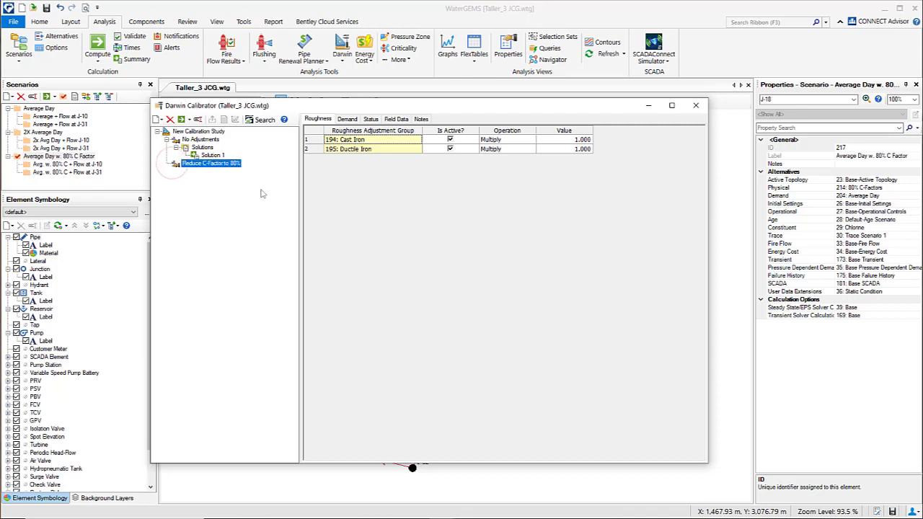
- Globally set the roughness multiplier of the Cast Iron and Ductile Iron groups to 0.8
right_click(569, 131)
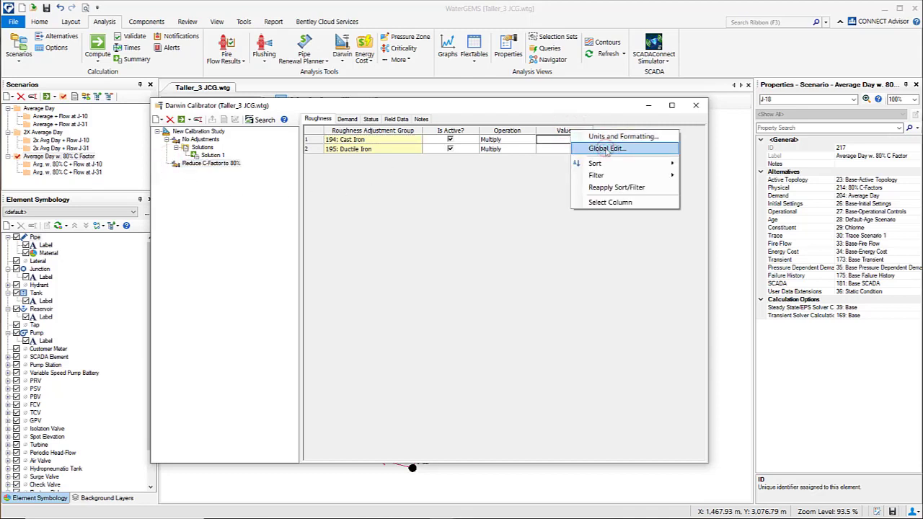
left_click(605, 149)
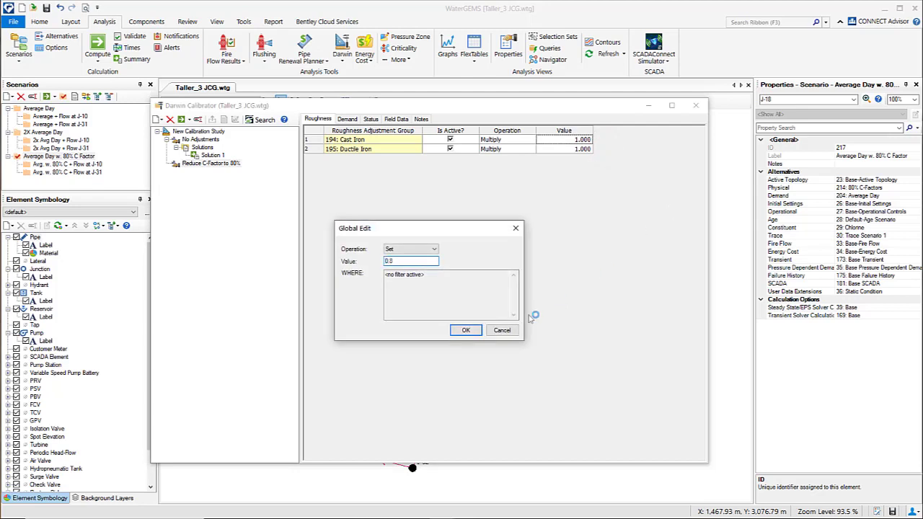
left_click(465, 330)
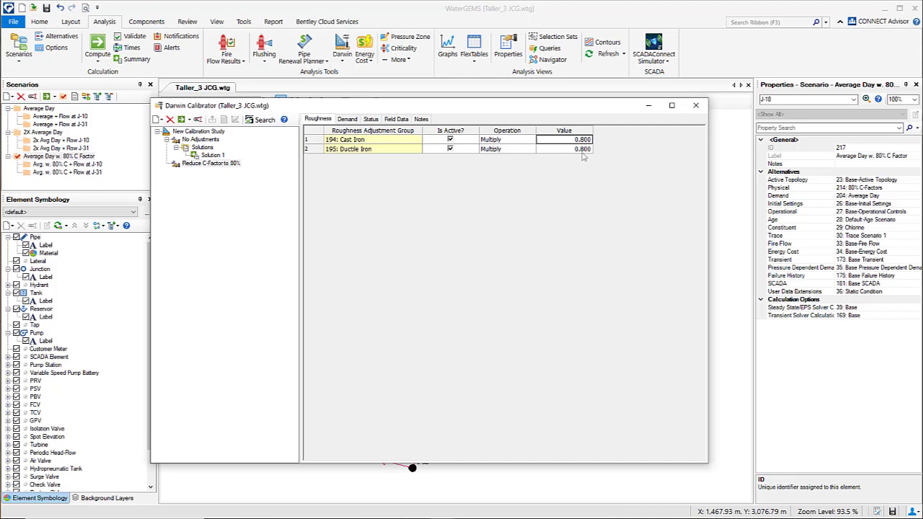
- Review the demand, status, field data and roughness settings of the Reduce C-Factor to 80% run
left_click(212, 165)
left_click(348, 119)
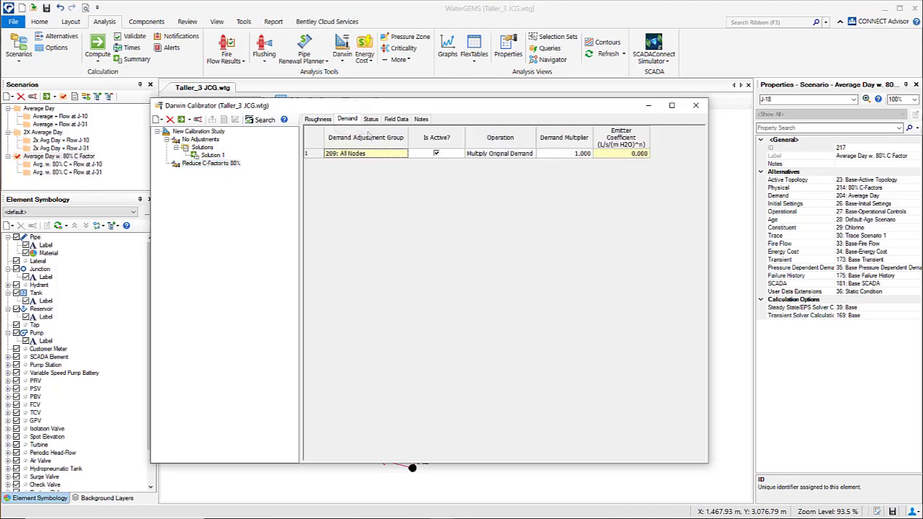
left_click(371, 119)
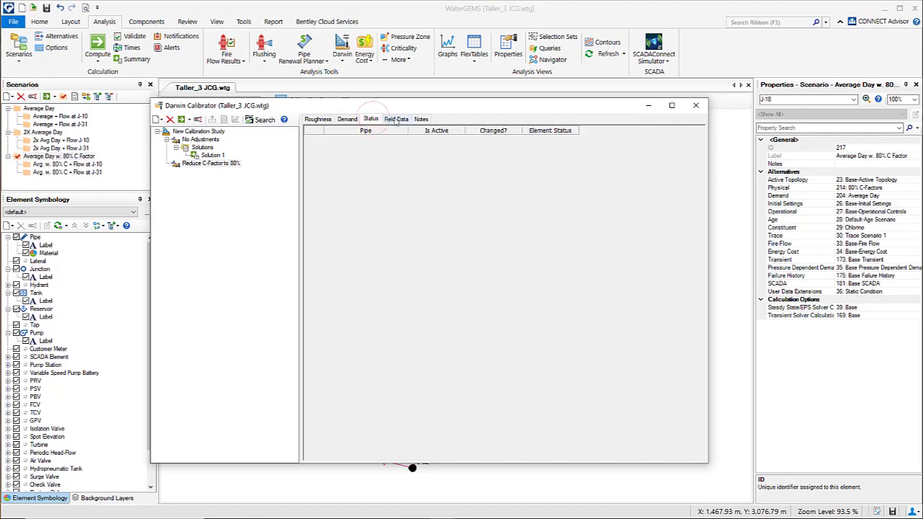
left_click(396, 119)
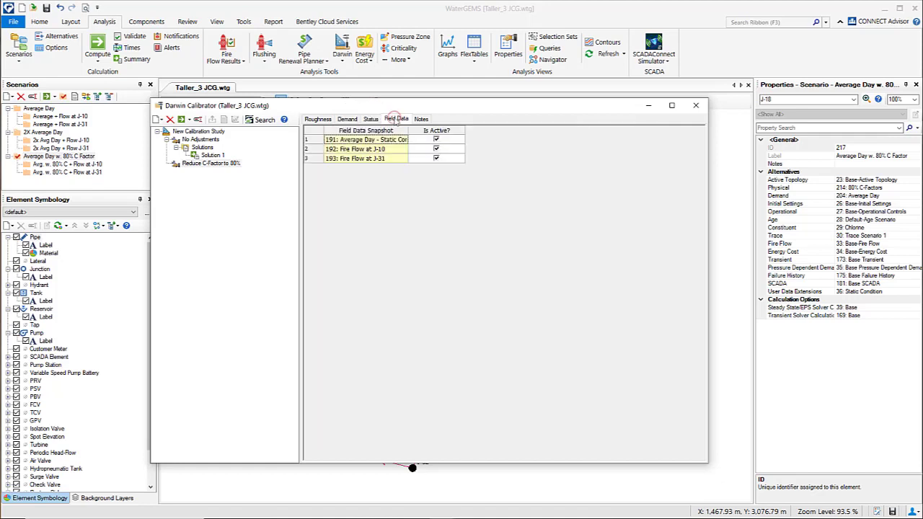
left_click(317, 119)
- Compute the Reduce C-Factor to 80% run, compare its fitness with the No Adjustments run, and dismiss the completion dialog
left_click(211, 163)
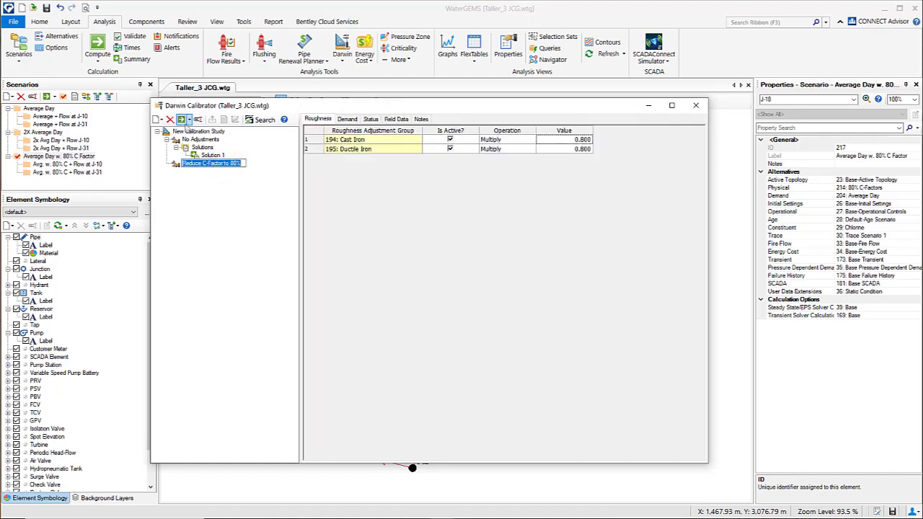
left_click(181, 119)
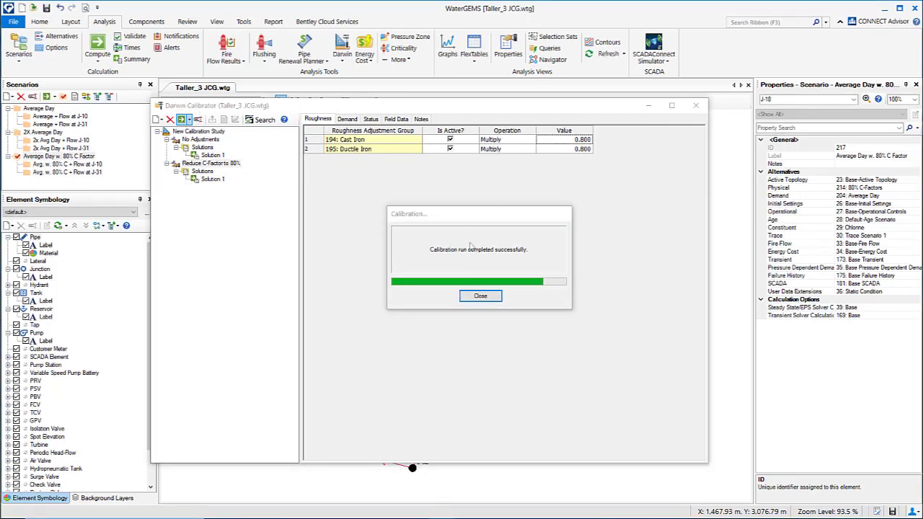
left_click(205, 171)
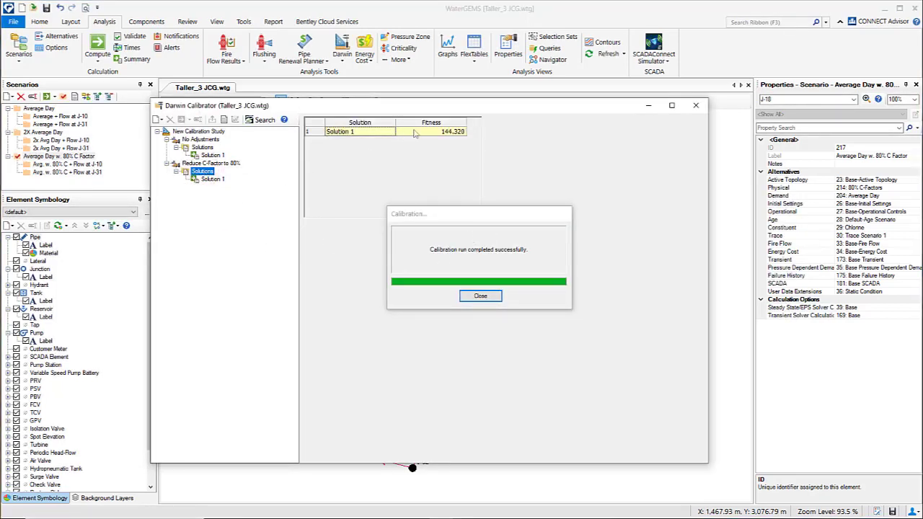
left_click(436, 134)
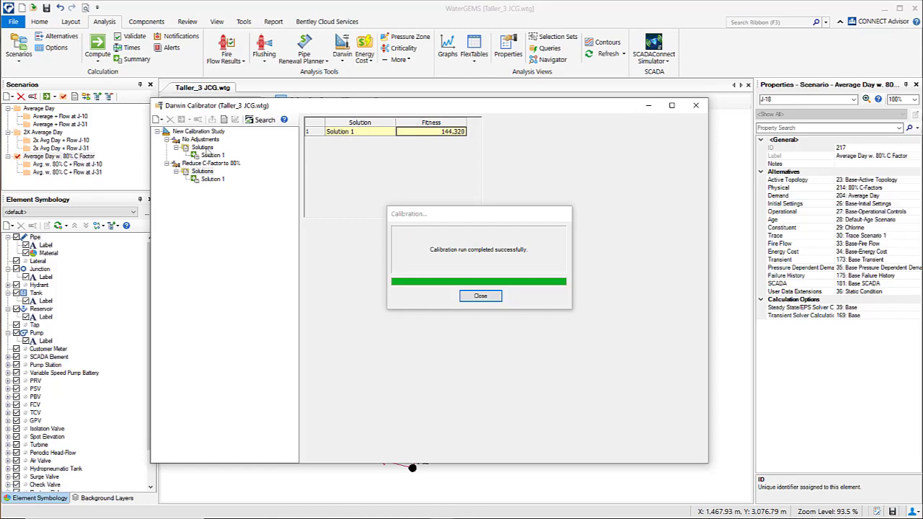
left_click(202, 147)
left_click(205, 172)
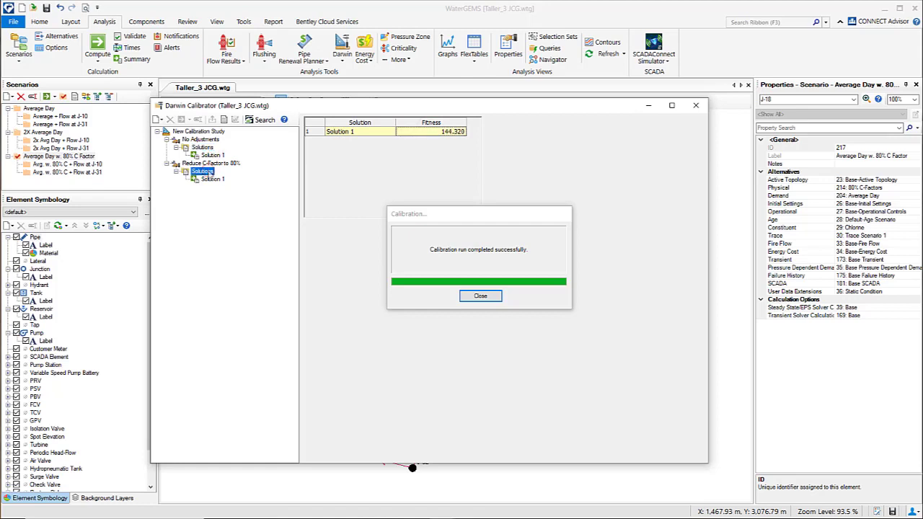
left_click(481, 297)
- Examine the correlation graph of the reduced C-factor run's Solution 1, then its observed and simulated hydraulic grades and flow results
left_click(211, 179)
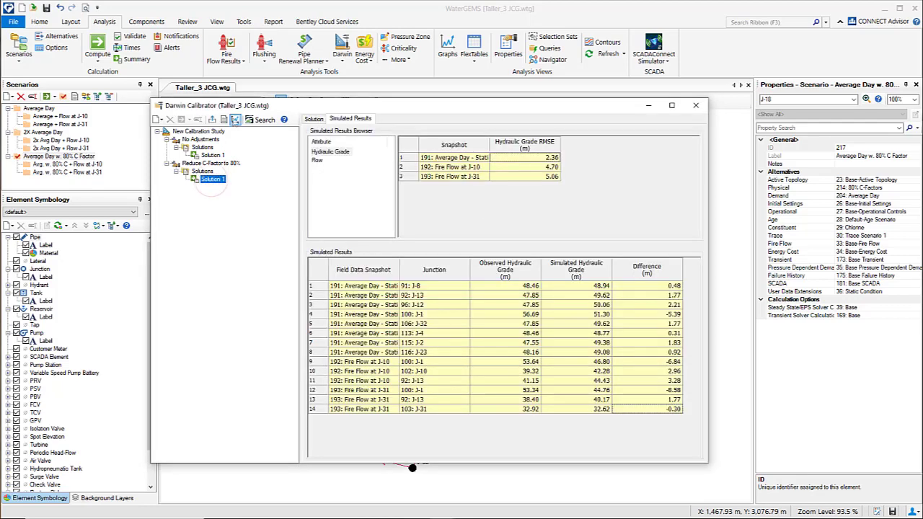
left_click(235, 120)
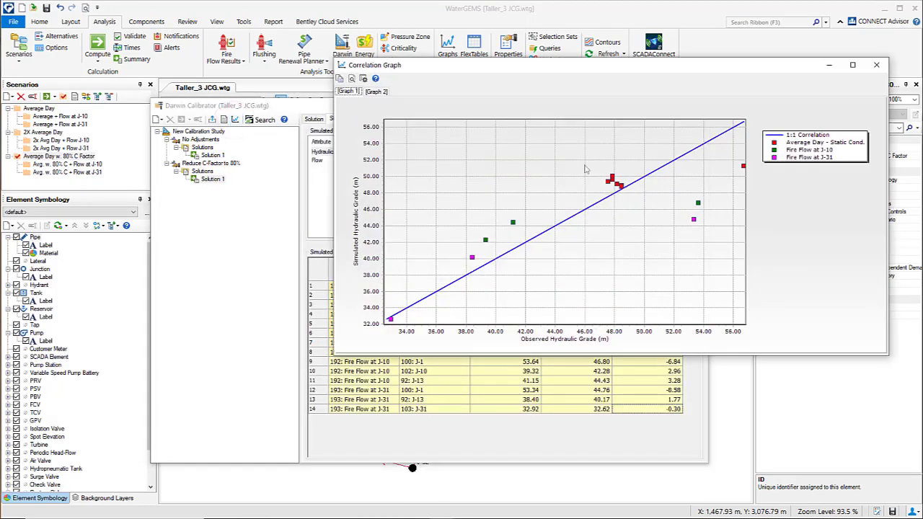
left_click(876, 65)
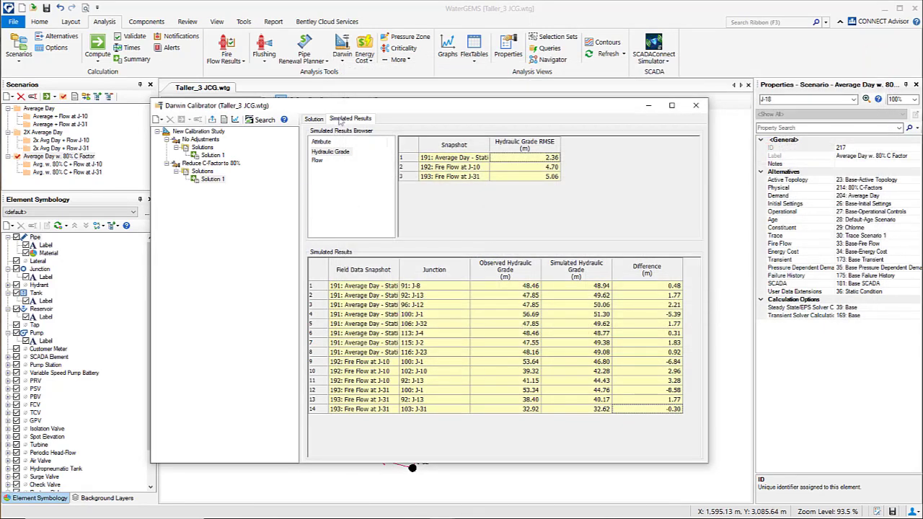
left_click_drag(504, 288, 567, 414)
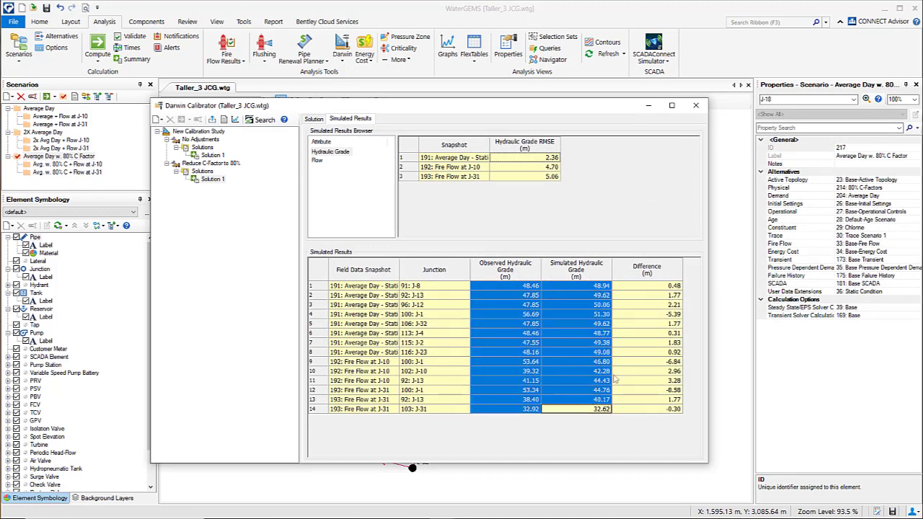
left_click(317, 161)
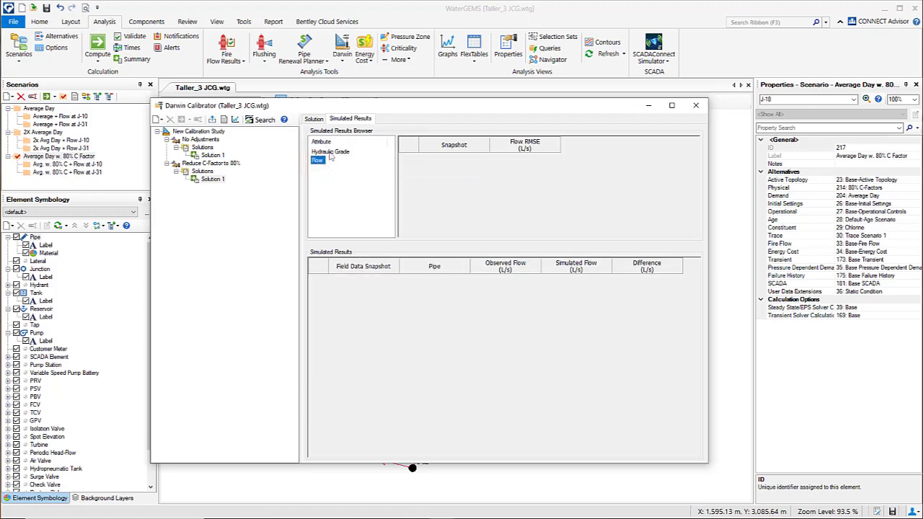
left_click(330, 153)
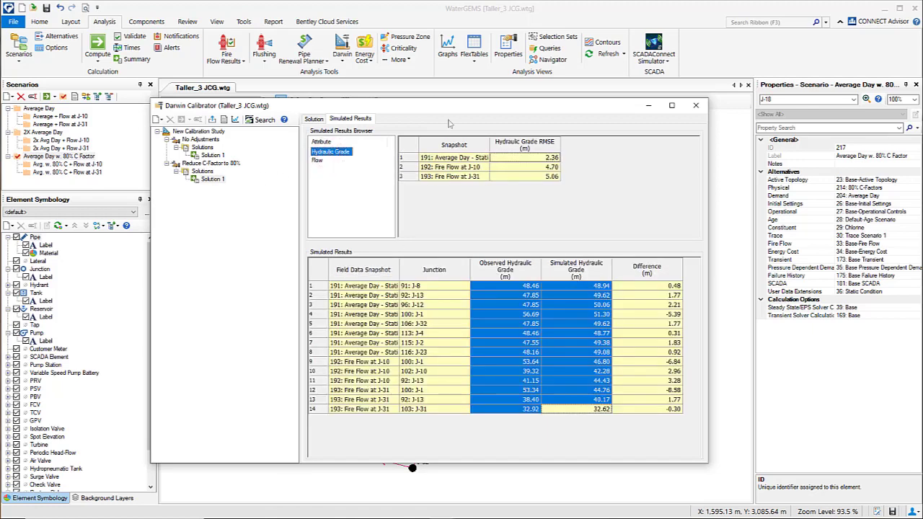
- Close Darwin Calibrator to return to the network drawing
left_click_drag(476, 112, 519, 112)
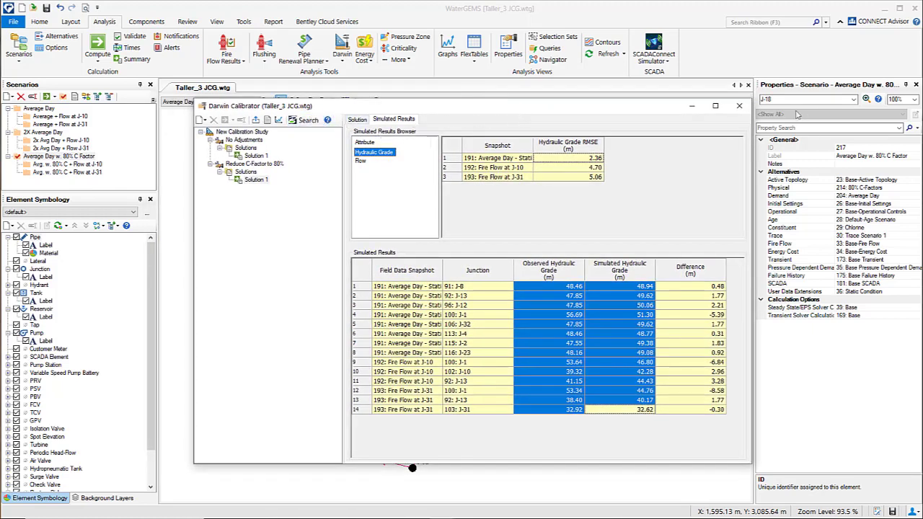
left_click(739, 106)
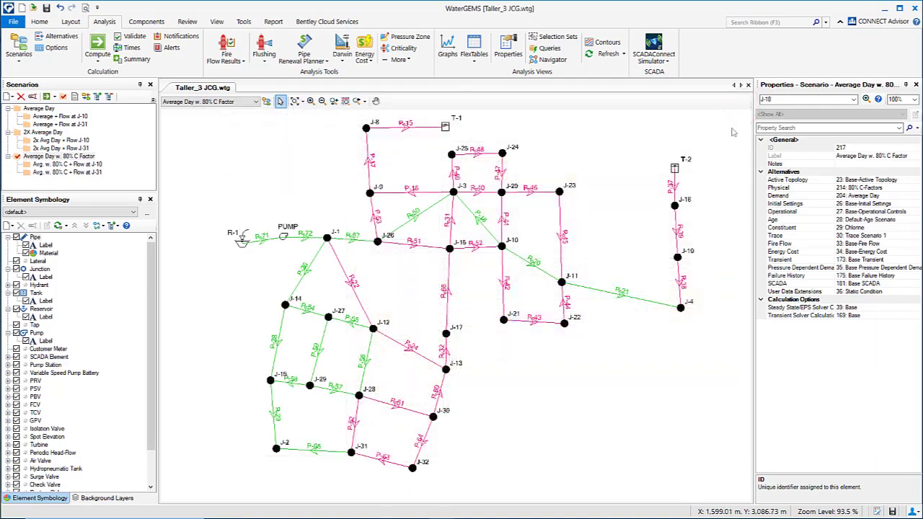